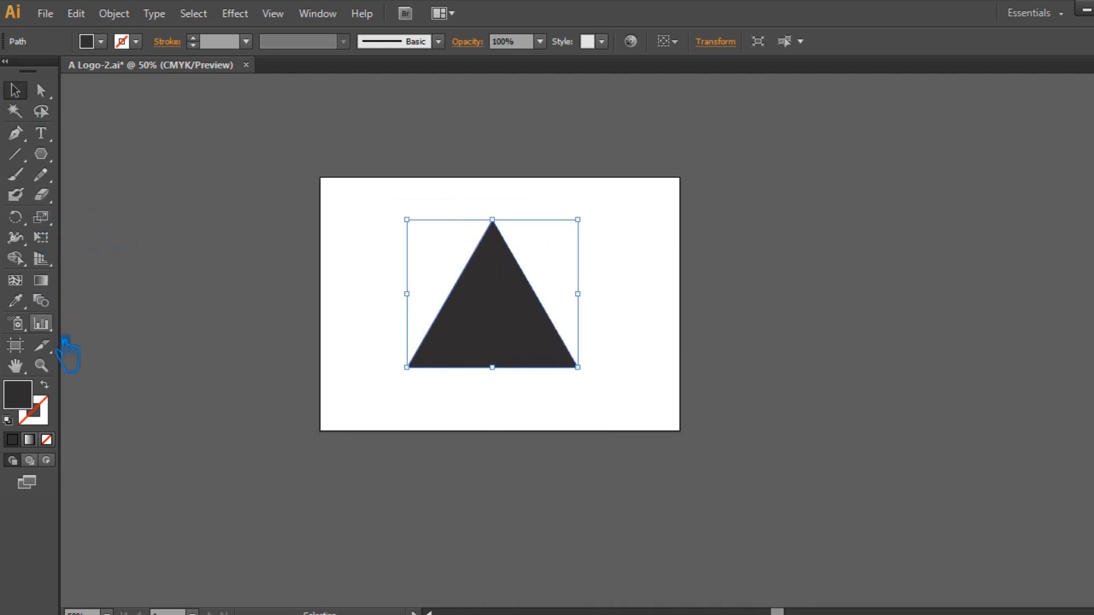
Swap the triangle's fill to its stroke and set the stroke weight to 60 pt
{"action": "key", "text": "shift+x"}
{"action": "left_click", "coordinate": [247, 41]}
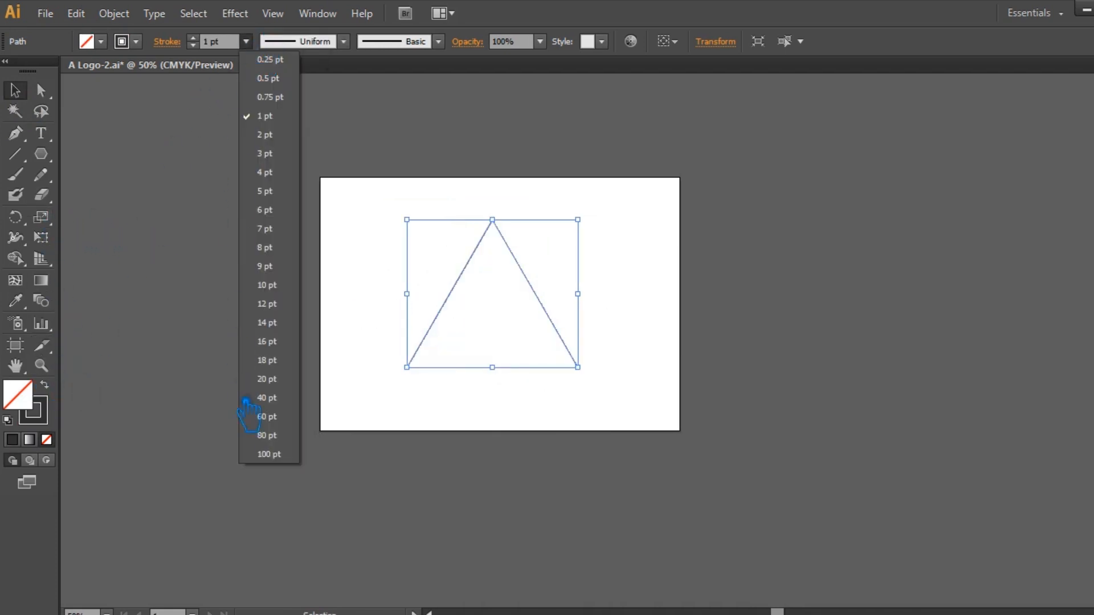
{"action": "left_click", "coordinate": [266, 399]}
{"action": "key", "text": "ctrl+plus"}
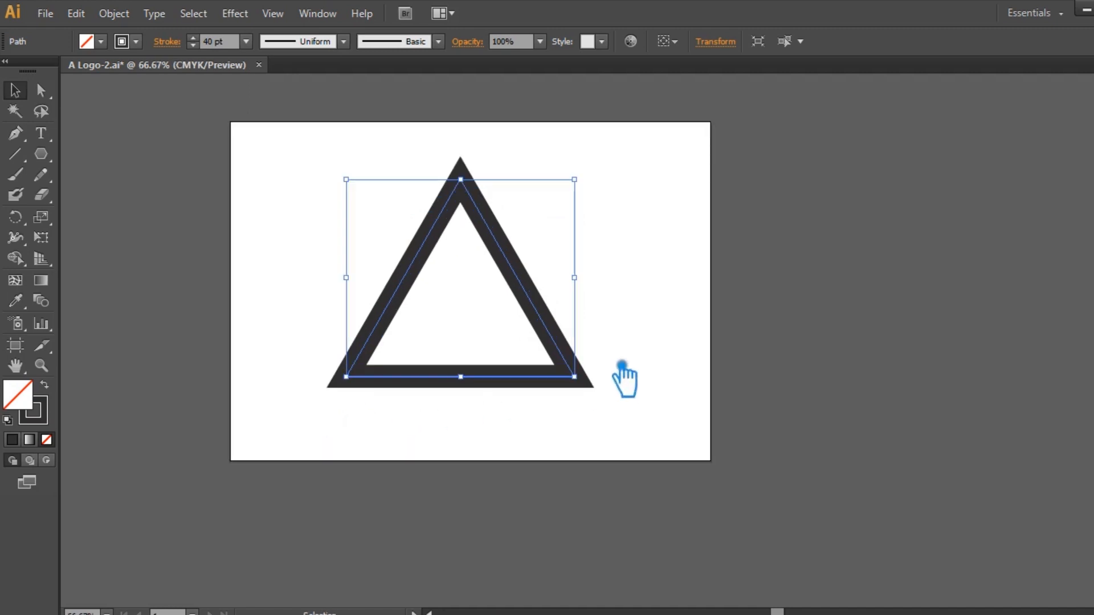
{"action": "left_click", "coordinate": [247, 41]}
{"action": "left_click", "coordinate": [285, 432]}
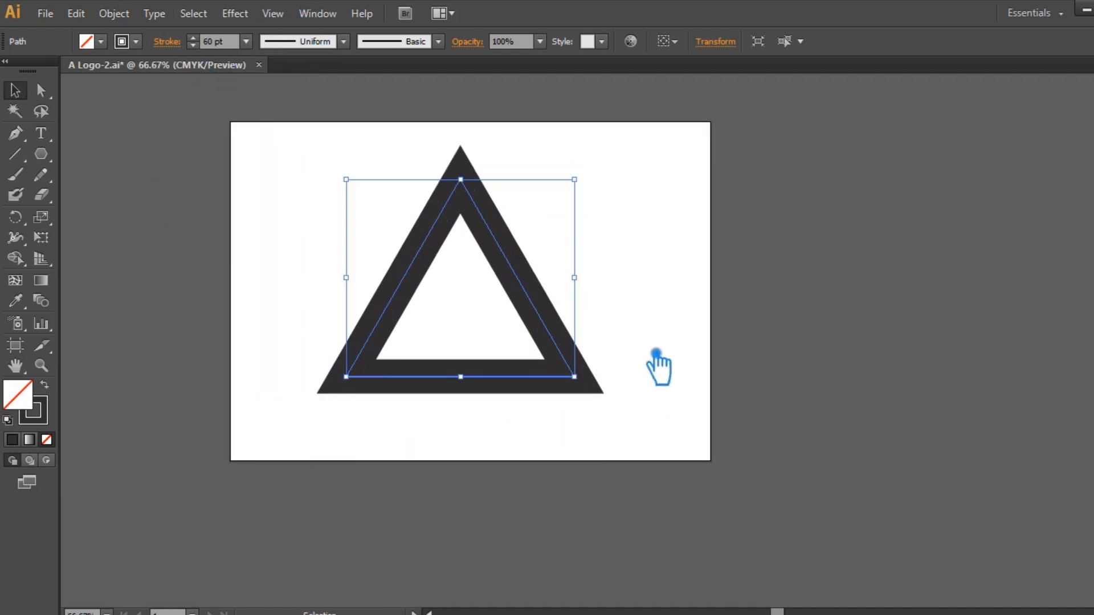
Expand the triangle's fill and stroke into a solid frame shape, deselect it and save the document
{"action": "left_click", "coordinate": [117, 14]}
{"action": "left_click", "coordinate": [308, 197]}
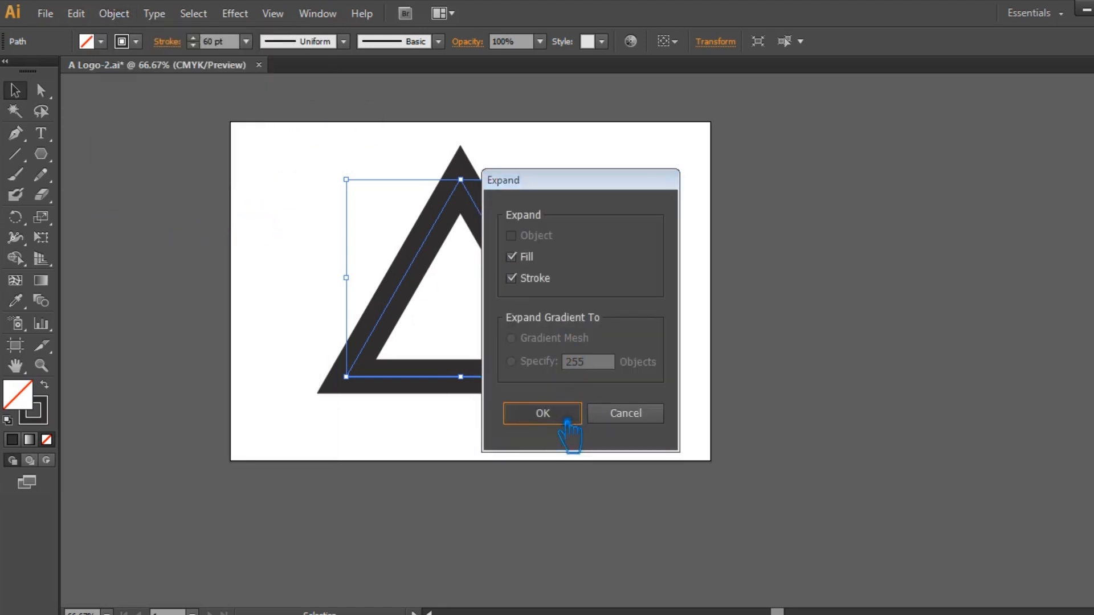
{"action": "left_click", "coordinate": [527, 413]}
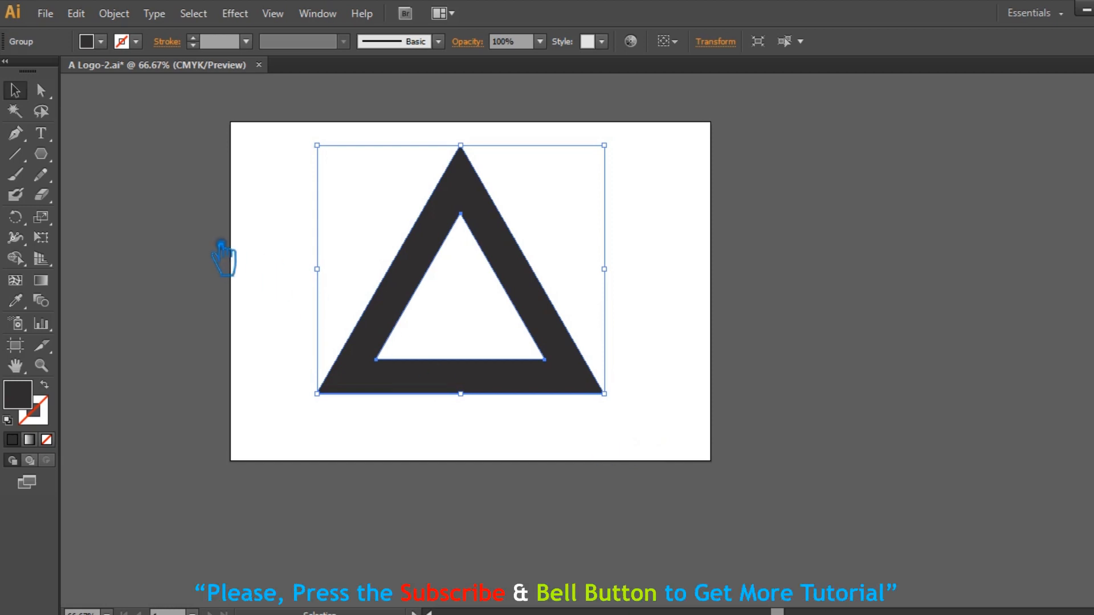
{"action": "left_click", "coordinate": [236, 226]}
{"action": "key", "text": "ctrl+s"}
{"action": "left_click", "coordinate": [15, 133]}
{"action": "left_click_drag", "start_coordinate": [332, 413], "coordinate": [457, 331]}
{"action": "key", "text": "ctrl+z"}
{"action": "key", "text": "ctrl+z"}
Split the triangle frame along a straight line from its outer lower-left corner through its inner lower-right corner to the outer edge
{"action": "left_click", "coordinate": [18, 155]}
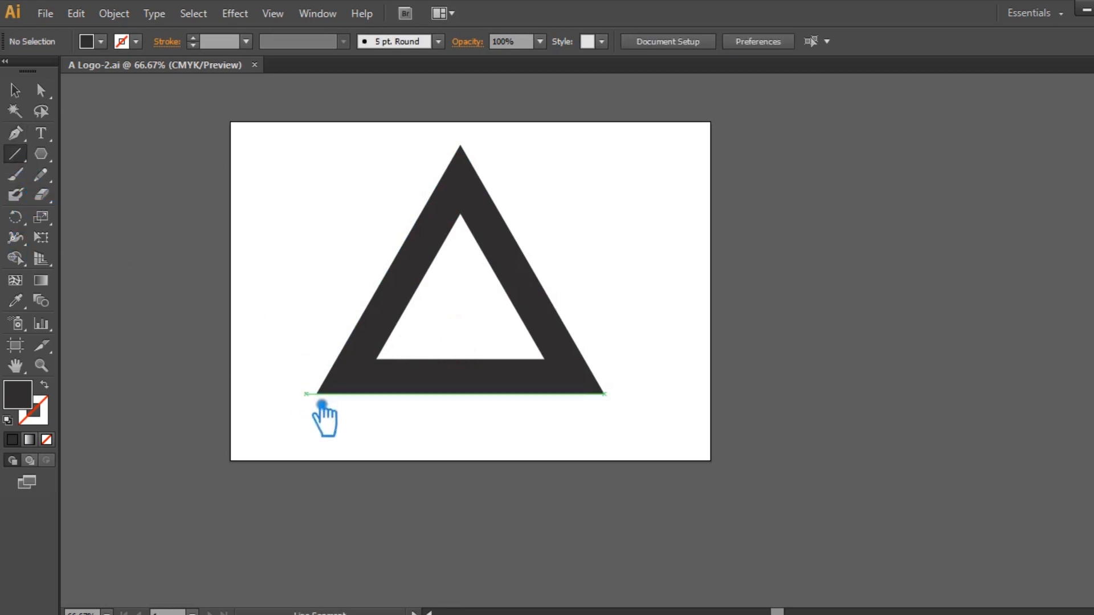
{"action": "key", "text": "ctrl+plus"}
{"action": "key", "text": "ctrl+plus"}
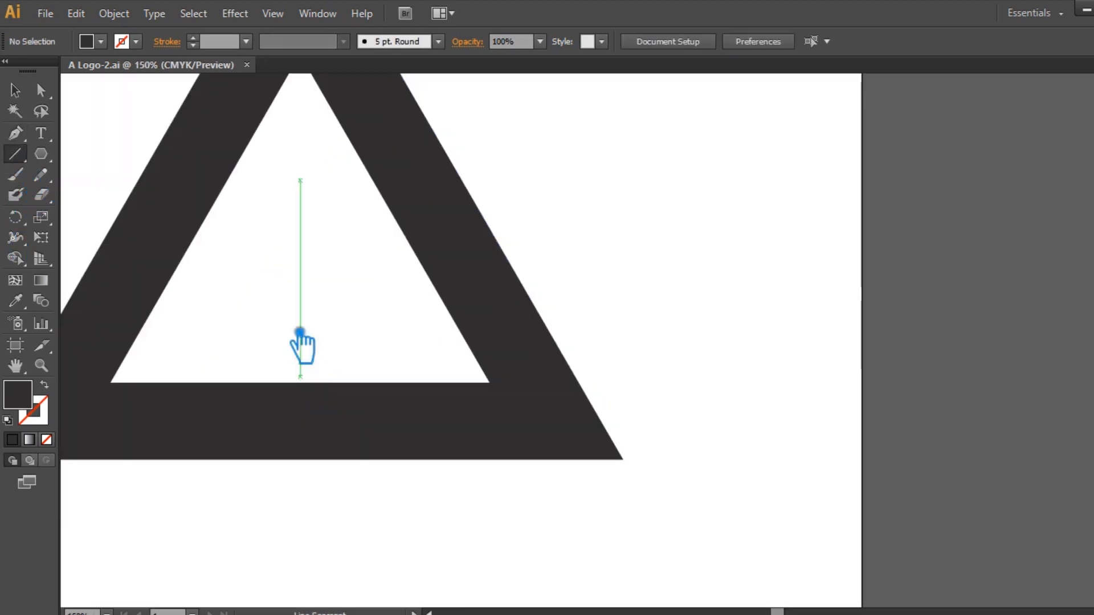
{"action": "left_click_drag", "start_coordinate": [447, 383], "coordinate": [644, 280]}
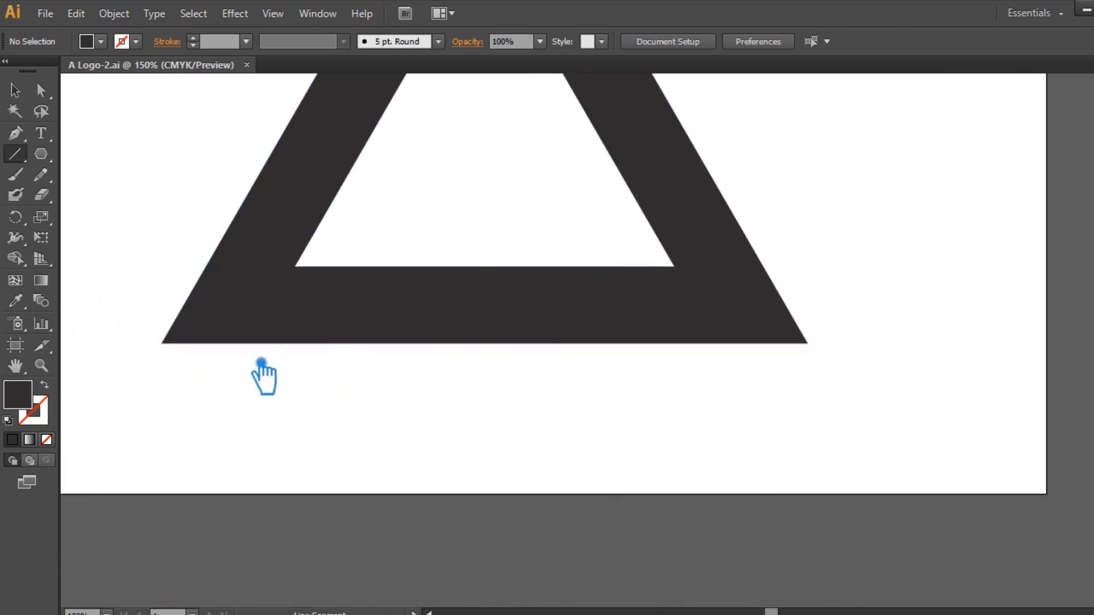
{"action": "left_click", "coordinate": [177, 351]}
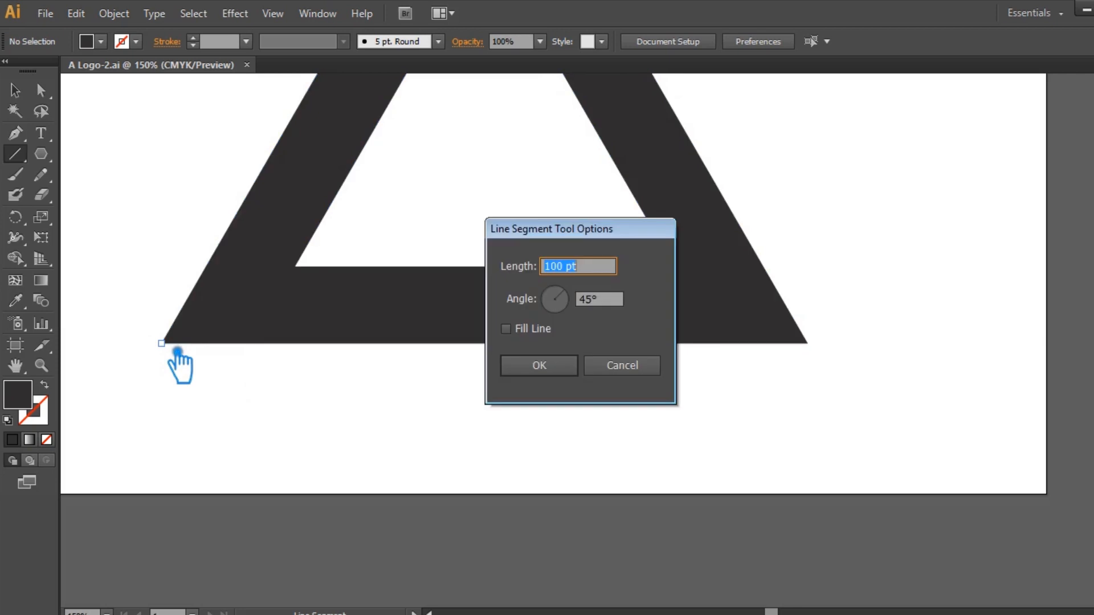
{"action": "left_click", "coordinate": [624, 365]}
{"action": "left_click_drag", "start_coordinate": [176, 349], "coordinate": [644, 239]}
{"action": "left_click", "coordinate": [701, 335]}
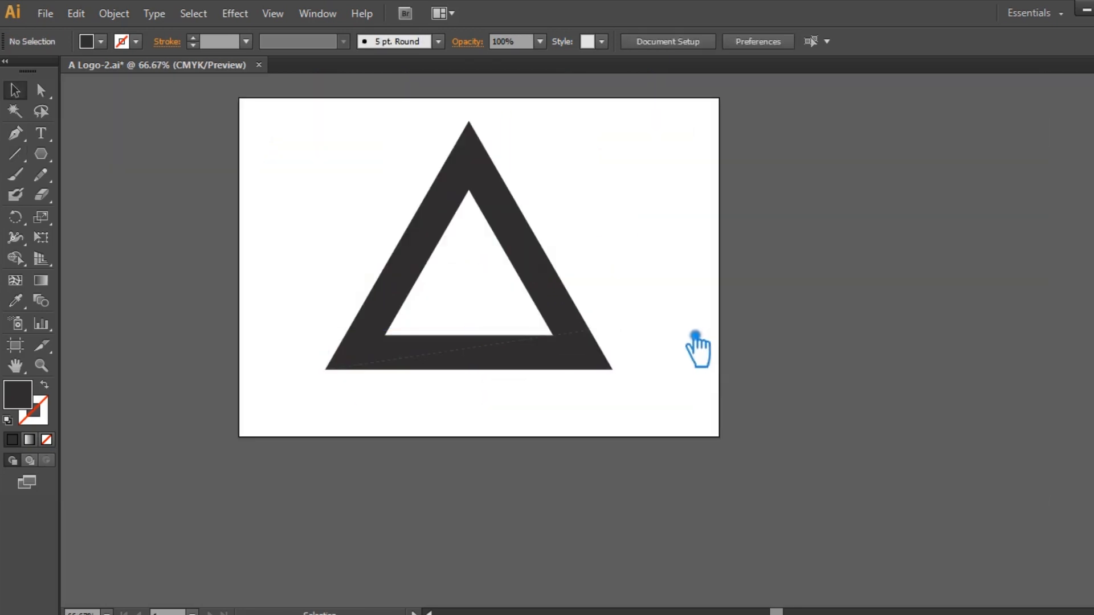
Select both pieces of the split triangle and bring up the Pathfinder options, leaving nothing selected at the end
{"action": "left_click", "coordinate": [601, 352]}
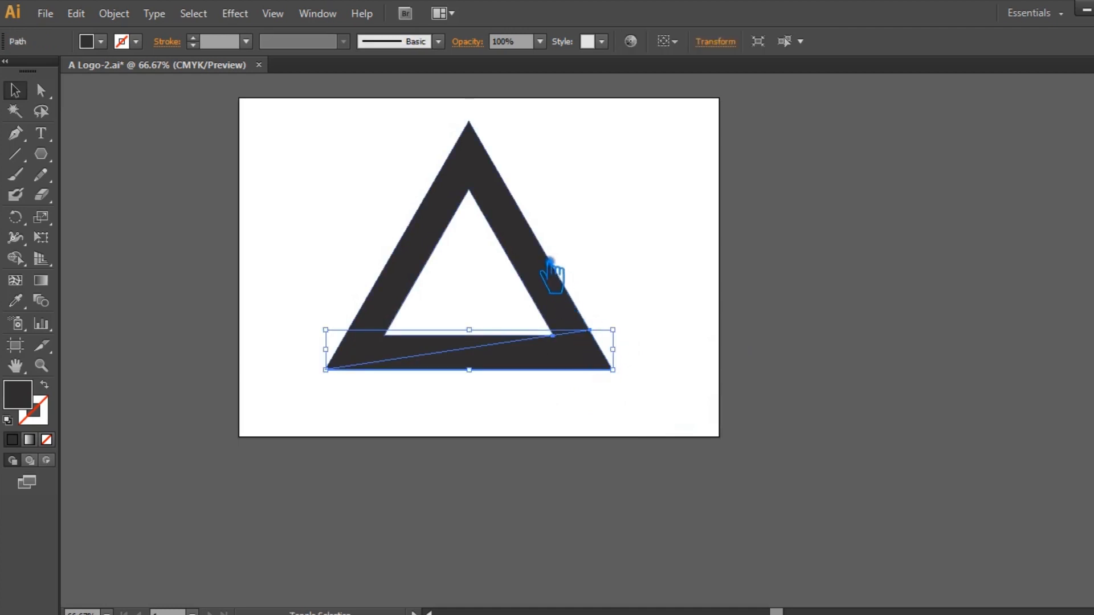
{"action": "left_click", "coordinate": [549, 256], "text": "shift"}
{"action": "key", "text": "ctrl+shift+F9"}
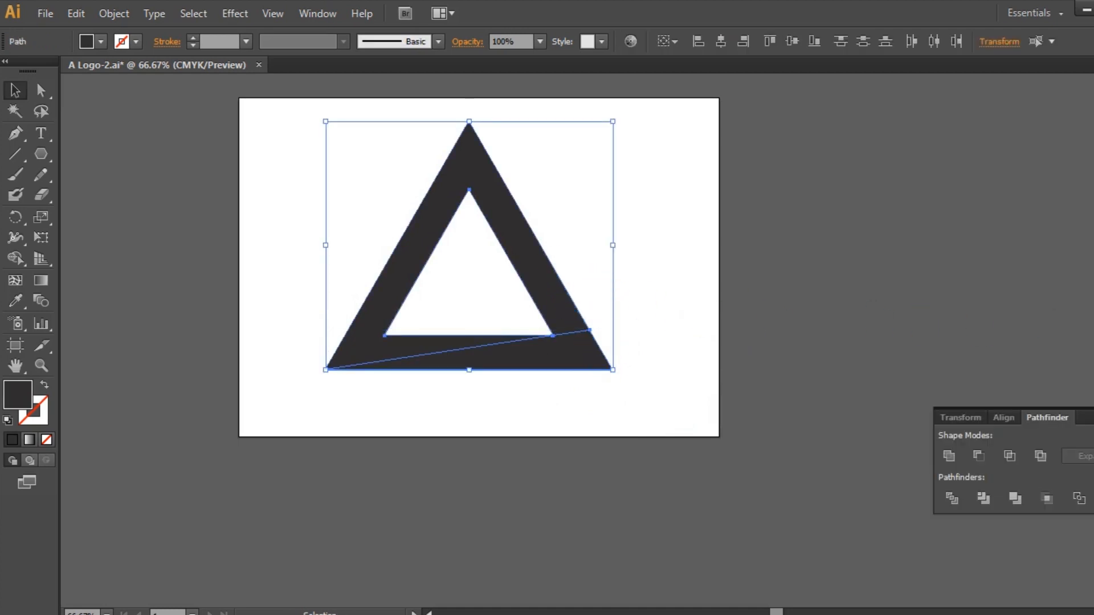
{"action": "left_click", "coordinate": [953, 457]}
{"action": "left_click", "coordinate": [901, 360]}
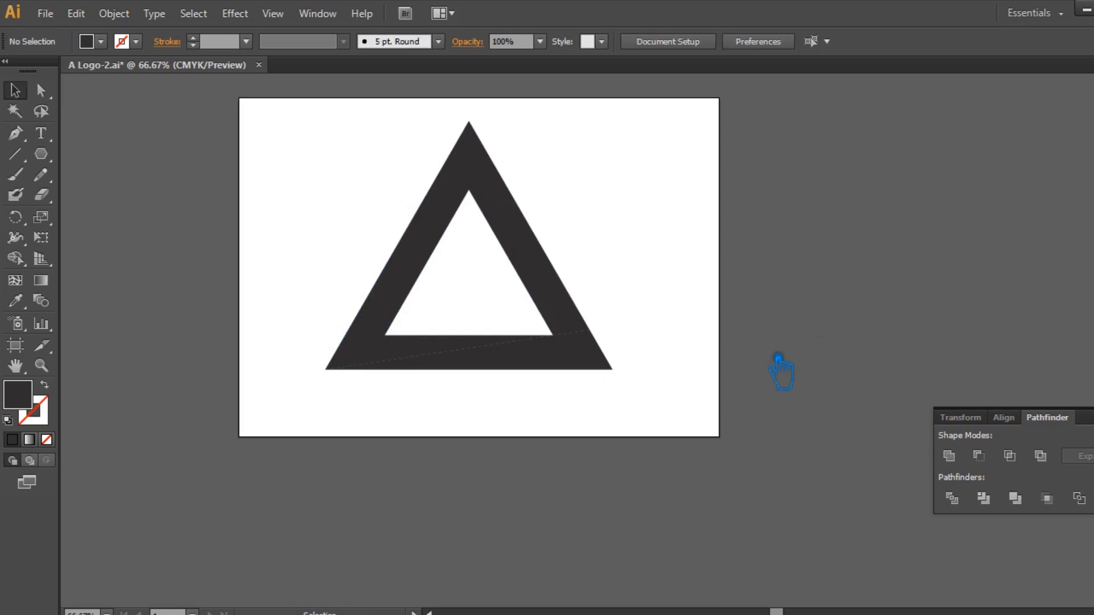
Pull the upper piece's crossbar anchor from the inner lower-right corner out past the right leg, to about X 640.5 pt, Y 358.75 pt
{"action": "key", "text": "a"}
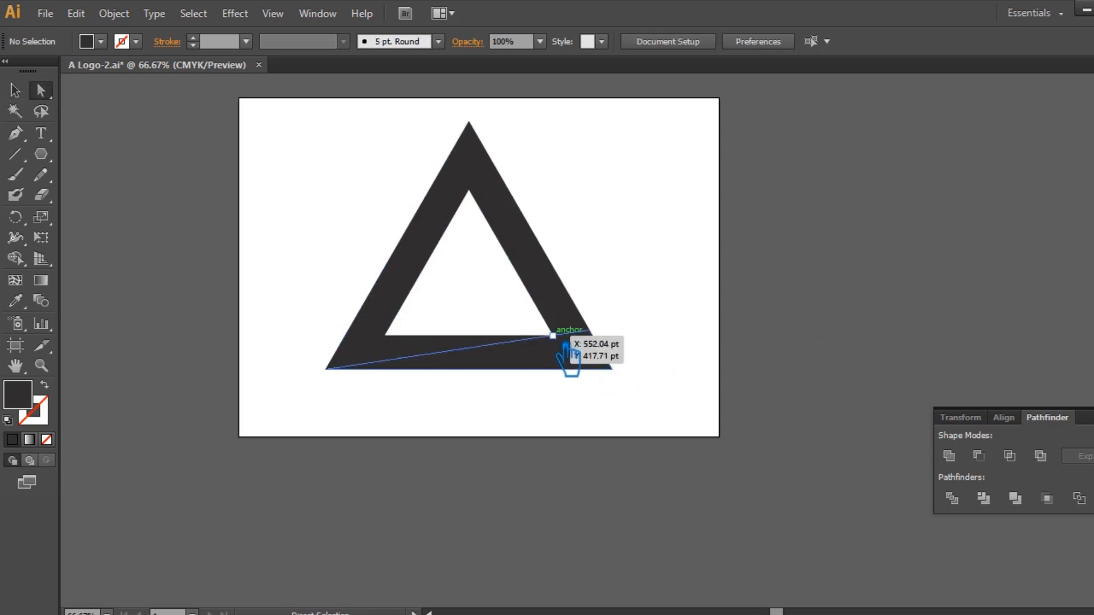
{"action": "left_click", "coordinate": [588, 359]}
{"action": "left_click", "coordinate": [693, 341]}
{"action": "key", "text": "ctrl+plus"}
{"action": "key", "text": "ctrl+plus"}
{"action": "key", "text": "ctrl+plus"}
{"action": "key", "text": "ctrl+plus"}
{"action": "key", "text": "ctrl+plus"}
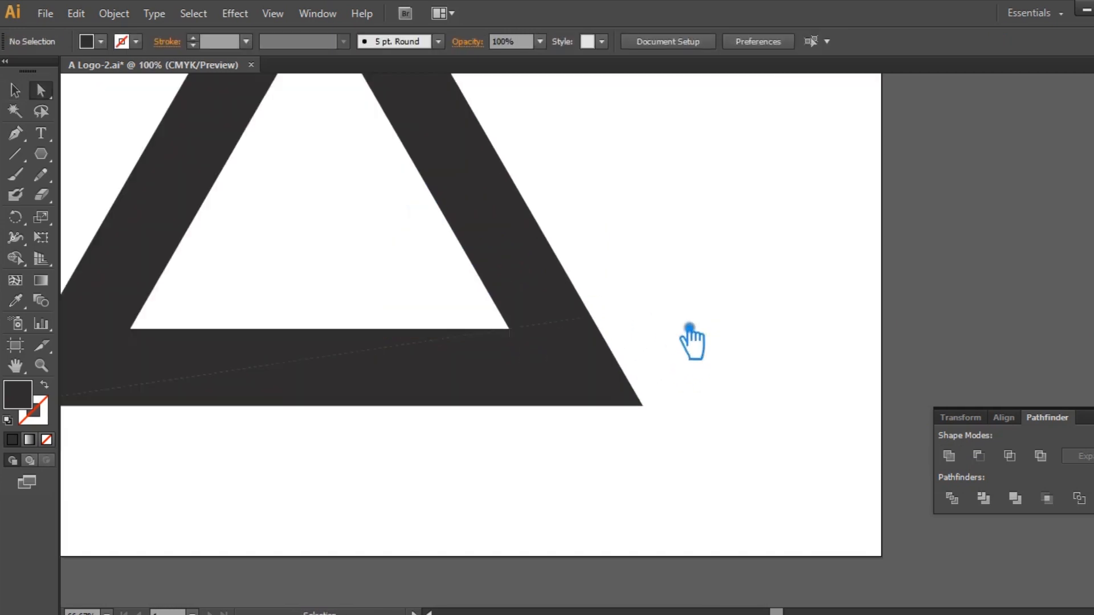
{"action": "left_click", "coordinate": [209, 335]}
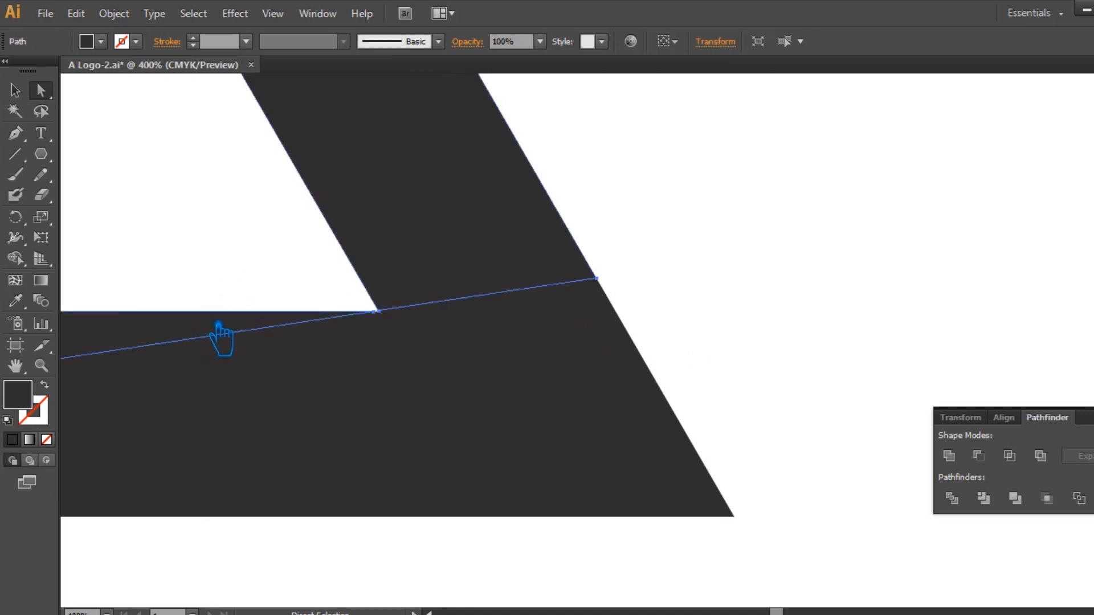
{"action": "left_click_drag", "start_coordinate": [388, 330], "coordinate": [695, 118]}
{"action": "key", "text": "ctrl+minus"}
{"action": "key", "text": "ctrl+minus"}
{"action": "key", "text": "ctrl+minus"}
{"action": "key", "text": "ctrl+minus"}
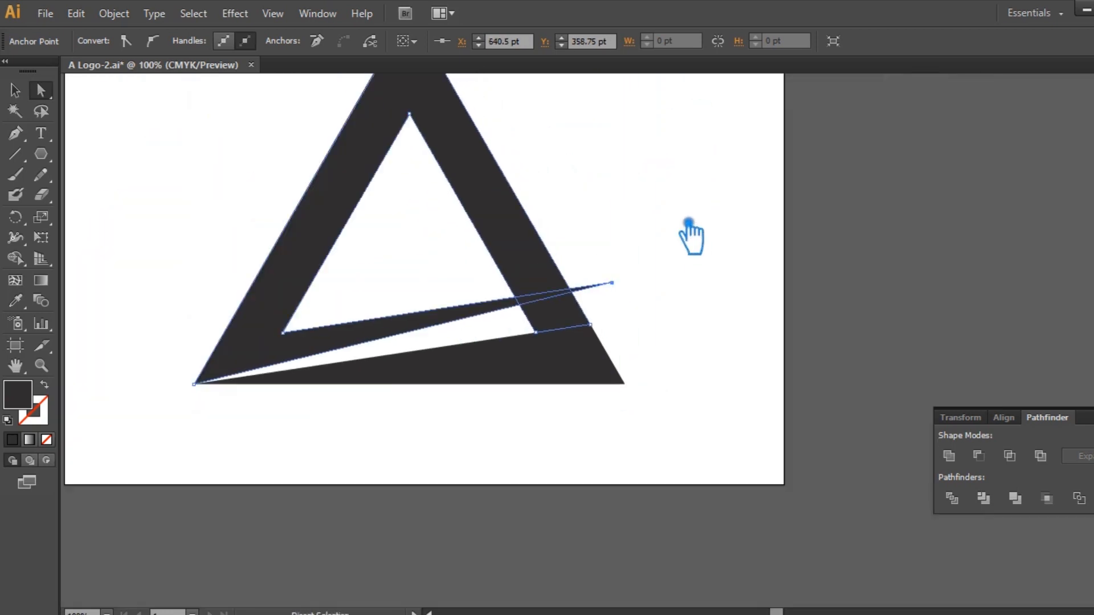
Show the rulers, place a horizontal guide at Y 349 pt and move the crossbar's spike tip onto it at about X 650 pt
{"action": "key", "text": "ctrl+r"}
{"action": "left_click_drag", "start_coordinate": [577, 90], "coordinate": [696, 292]}
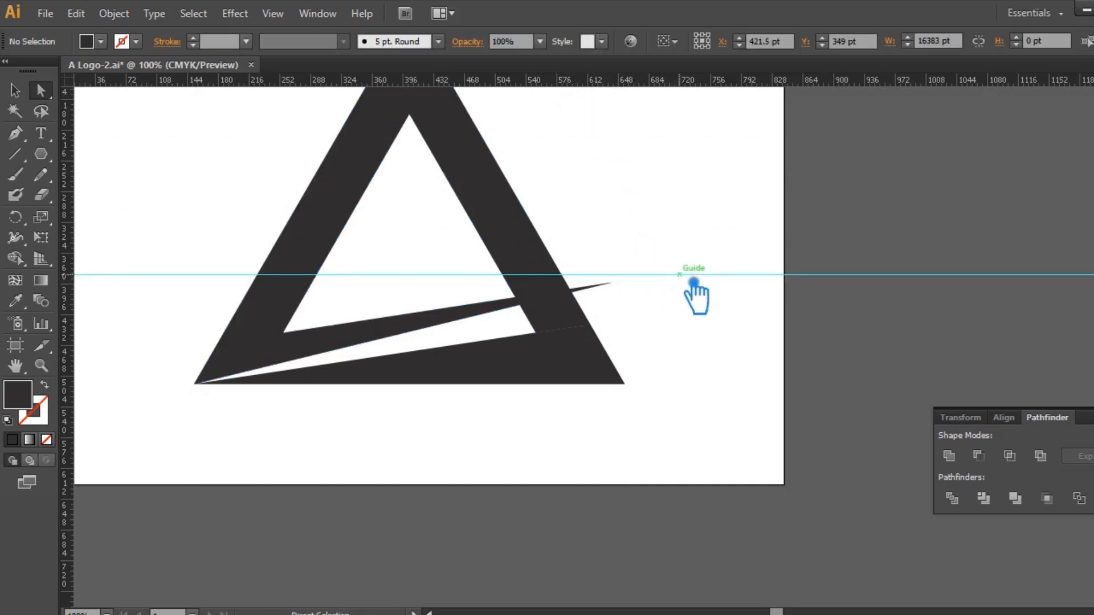
{"action": "left_click", "coordinate": [631, 290]}
{"action": "mouse_move", "coordinate": [631, 290]}
{"action": "left_mouse_down"}
{"action": "mouse_move", "coordinate": [670, 282]}
{"action": "mouse_move", "coordinate": [636, 281]}
{"action": "left_mouse_up"}
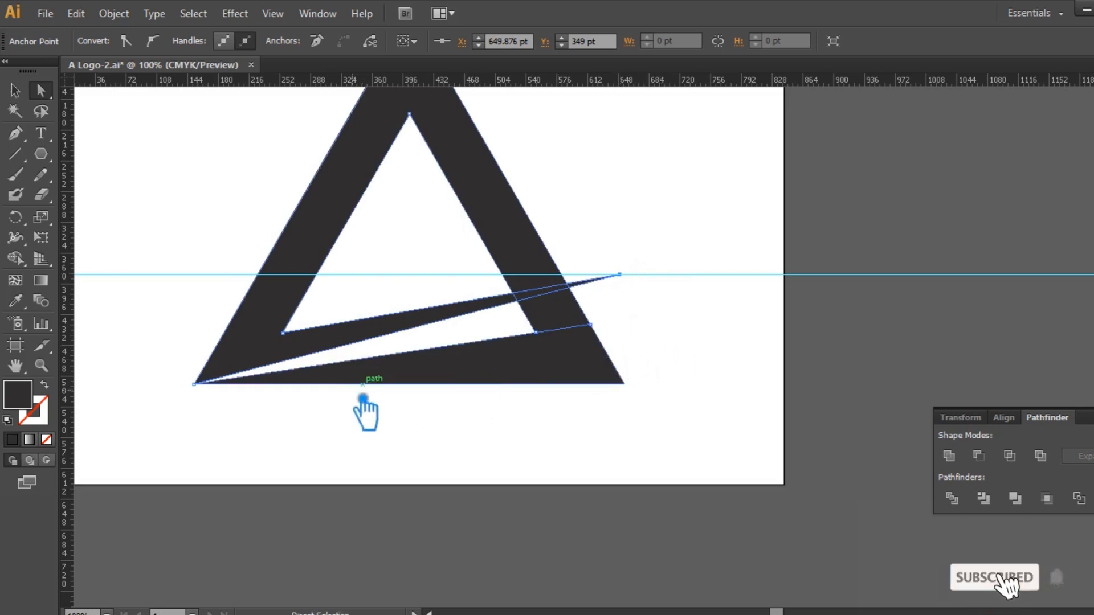
Remove the lower piece's redundant anchor points at the inner corner and beside its left tip with the Pen tool
{"action": "left_click", "coordinate": [311, 384]}
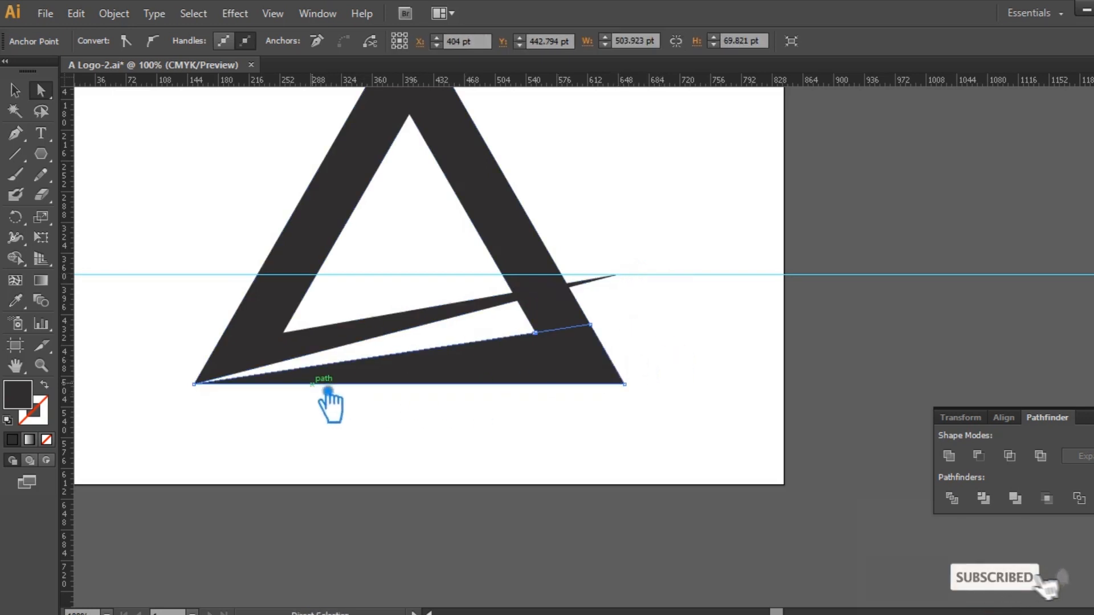
{"action": "left_click", "coordinate": [212, 393]}
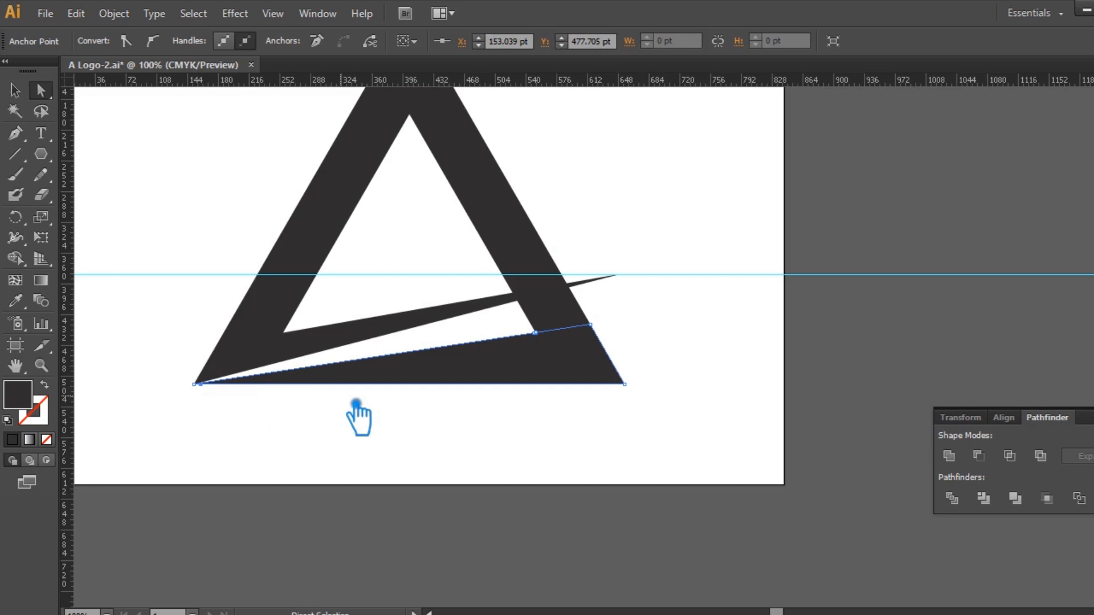
{"action": "key", "text": "ctrl+plus"}
{"action": "key", "text": "ctrl+plus"}
{"action": "key", "text": "ctrl+plus"}
{"action": "key", "text": "space"}
{"action": "left_click_drag", "start_coordinate": [357, 405], "coordinate": [822, 358]}
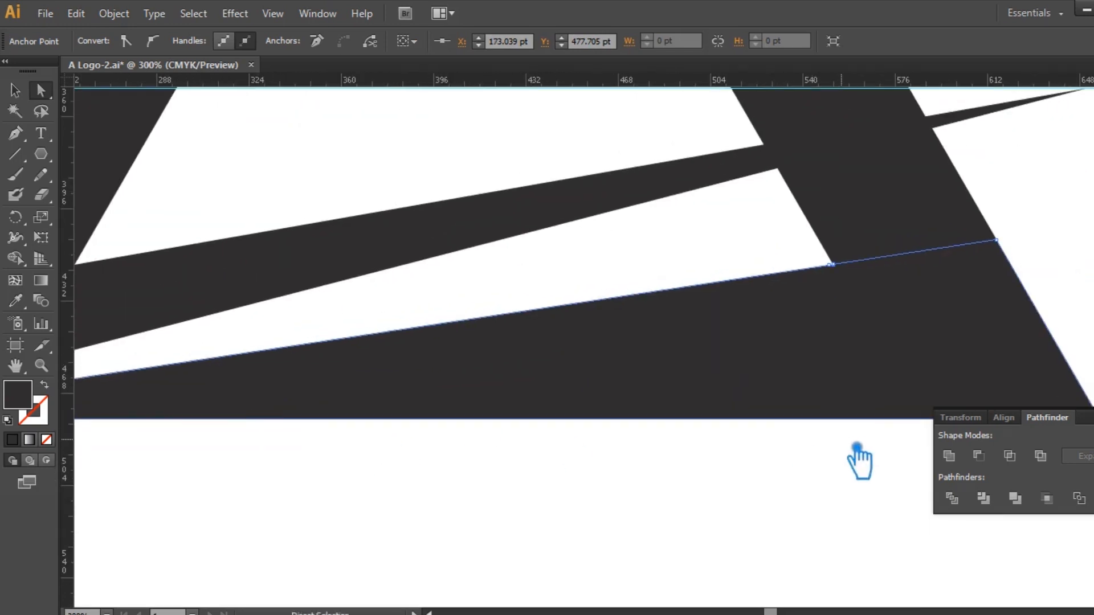
{"action": "key", "text": "p"}
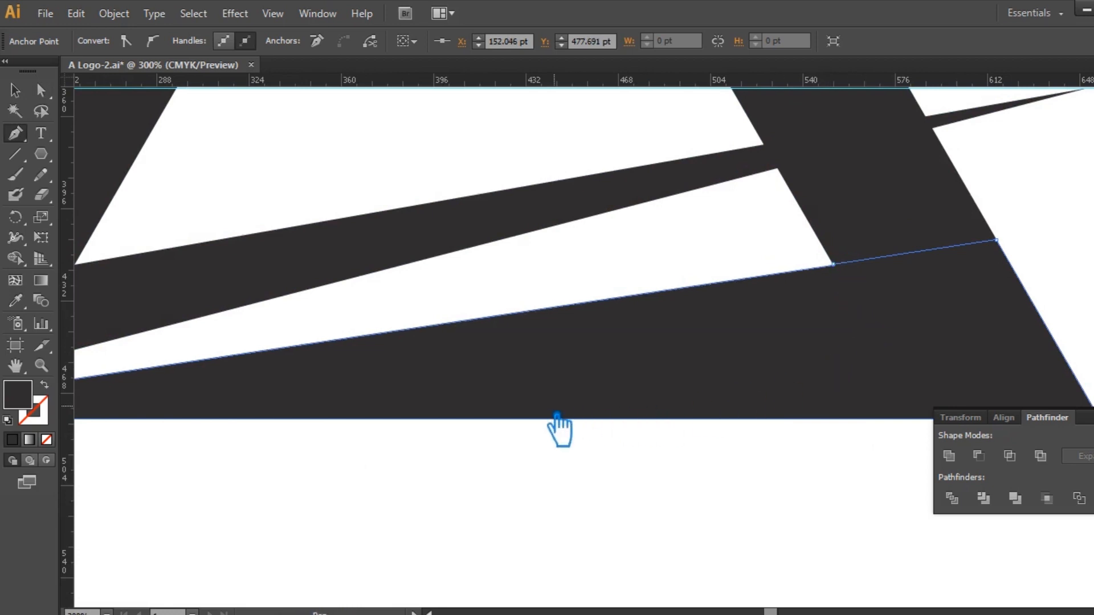
{"action": "key", "text": "space"}
{"action": "left_click_drag", "start_coordinate": [557, 416], "coordinate": [1003, 346]}
{"action": "left_click_drag", "start_coordinate": [616, 386], "coordinate": [716, 377]}
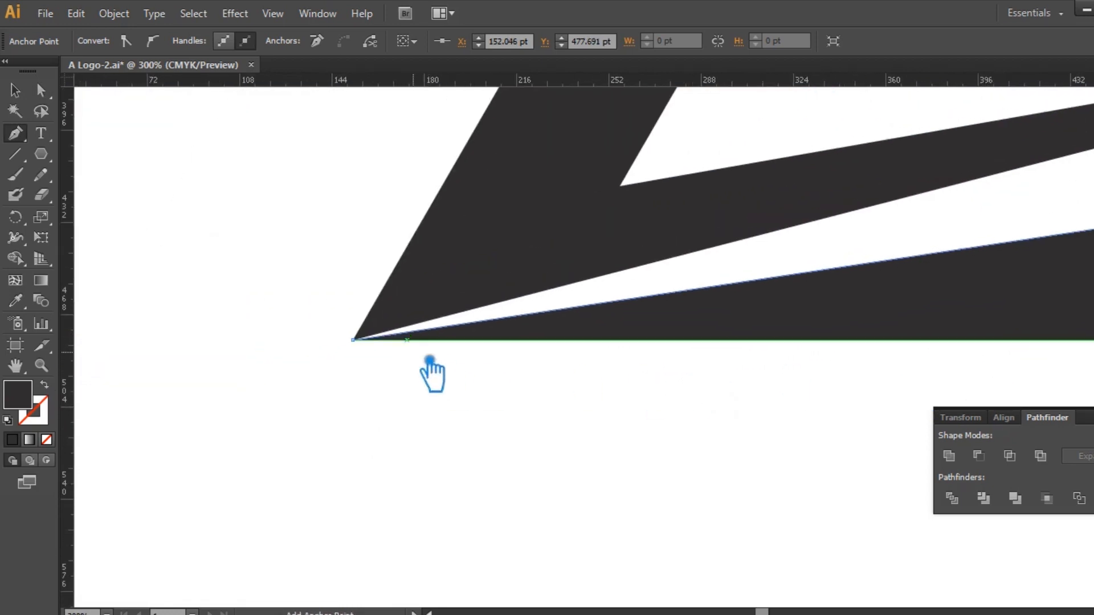
Nudge the lower piece's left tip along the baseline to the right, to about X 166 pt
{"action": "left_click", "coordinate": [43, 92]}
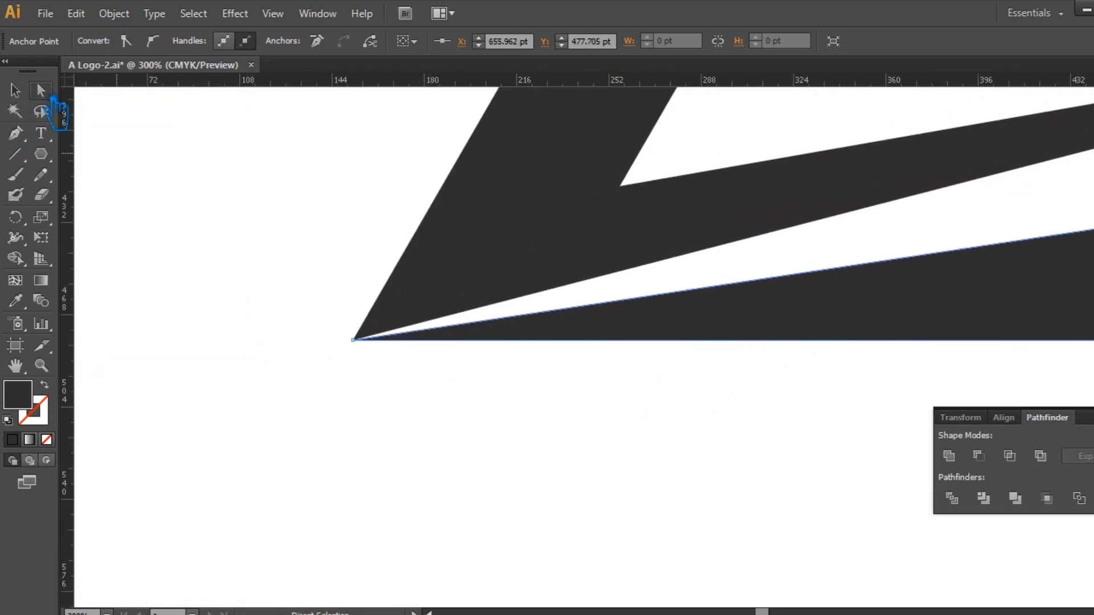
{"action": "left_click", "coordinate": [451, 341]}
{"action": "key", "text": "ctrl+plus"}
{"action": "key", "text": "ctrl+plus"}
{"action": "key", "text": "ctrl+plus"}
{"action": "key", "text": "ctrl+plus"}
{"action": "key", "text": "space"}
{"action": "left_click_drag", "start_coordinate": [411, 350], "coordinate": [915, 308]}
{"action": "left_click", "coordinate": [140, 267]}
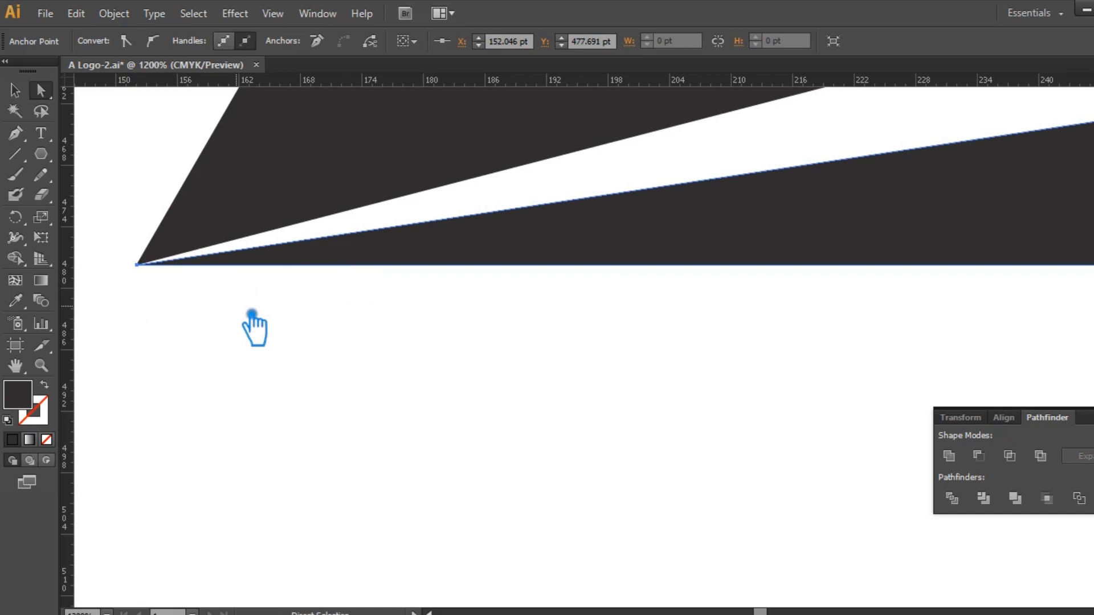
{"action": "key", "text": "Right"}
{"action": "key", "text": "Right"}
{"action": "key", "text": "Right"}
{"action": "key", "text": "Right"}
{"action": "key", "text": "Right"}
{"action": "key", "text": "Right"}
{"action": "key", "text": "Right"}
{"action": "key", "text": "Right"}
{"action": "key", "text": "Right"}
{"action": "key", "text": "Right"}
{"action": "key", "text": "Right"}
{"action": "key", "text": "Right"}
{"action": "key", "text": "Right"}
{"action": "key", "text": "Right"}
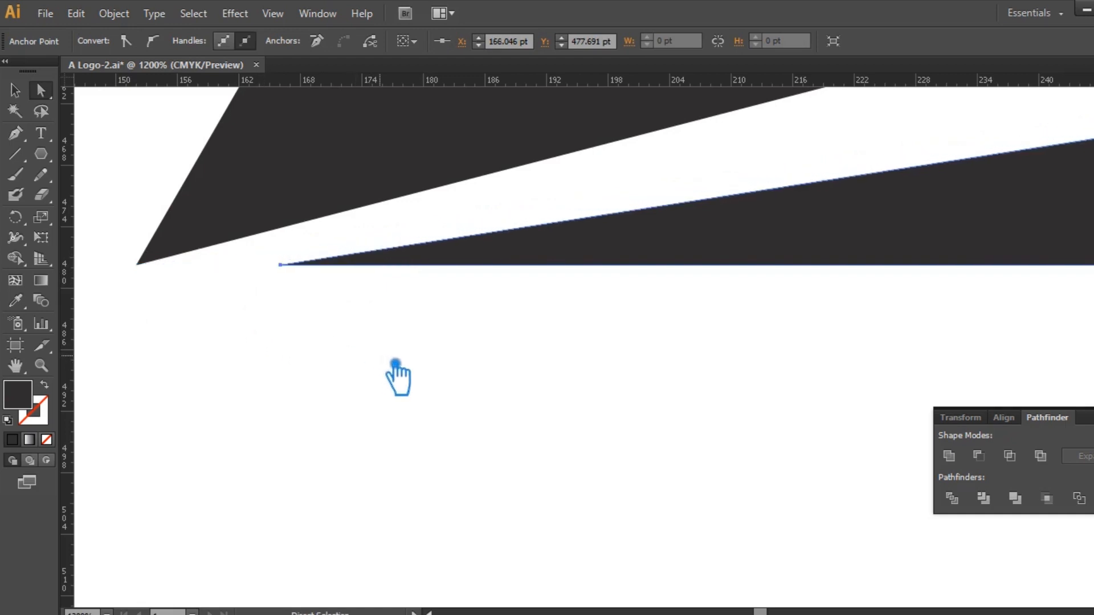
Slide the lower piece's left tip further right along the baseline to widen the diagonal gap beneath the crossbar
{"action": "key", "text": "ctrl+minus"}
{"action": "key", "text": "ctrl+minus"}
{"action": "key", "text": "ctrl+minus"}
{"action": "key", "text": "ctrl+minus"}
{"action": "key", "text": "ctrl+minus"}
{"action": "key", "text": "ctrl+minus"}
{"action": "key", "text": "space"}
{"action": "left_click_drag", "start_coordinate": [643, 391], "coordinate": [425, 434]}
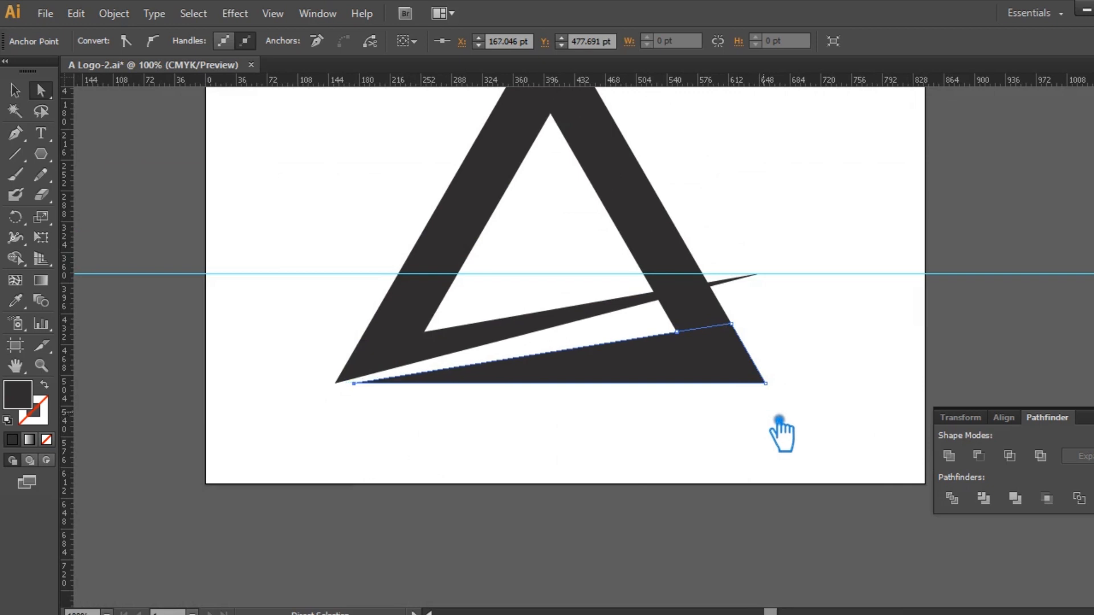
{"action": "left_click", "coordinate": [416, 434]}
{"action": "left_click_drag", "start_coordinate": [392, 394], "coordinate": [461, 395]}
{"action": "left_click", "coordinate": [794, 321]}
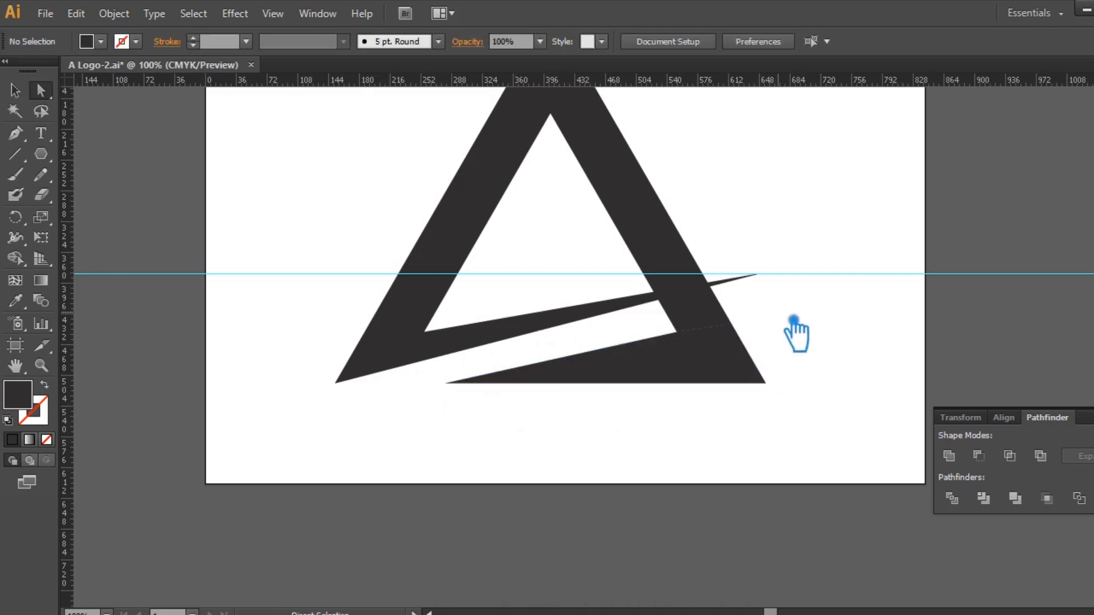
Thicken the crossbar by moving the upper piece's inner lower-left anchor up the left leg to about X 280.6 pt, Y 375 pt, then deselect
{"action": "left_click", "coordinate": [426, 334]}
{"action": "key", "text": "ctrl+plus"}
{"action": "key", "text": "ctrl+plus"}
{"action": "key", "text": "ctrl+plus"}
{"action": "key", "text": "ctrl+plus"}
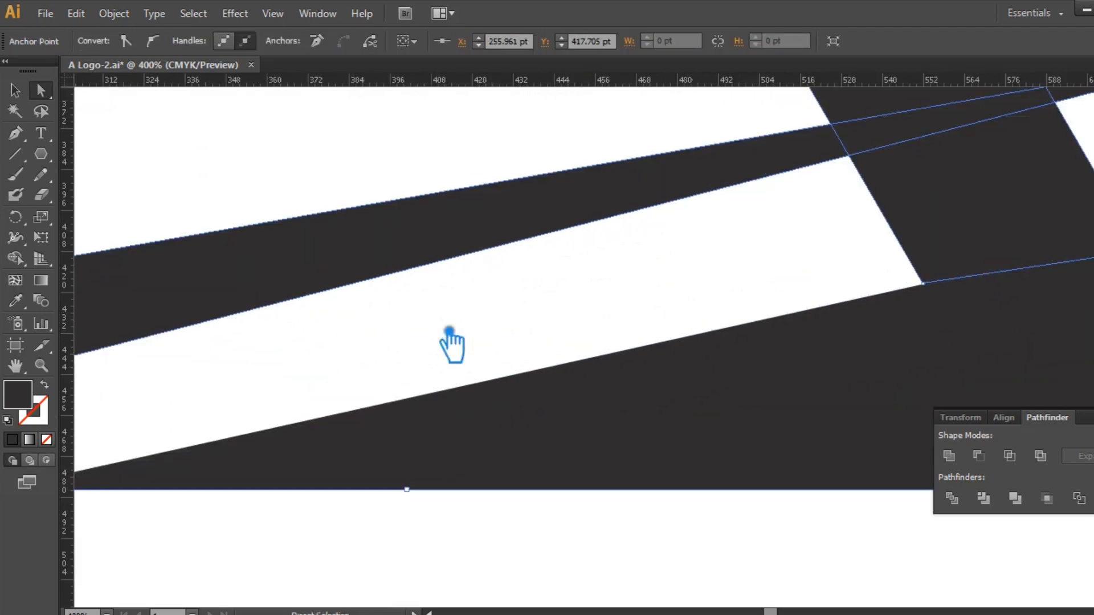
{"action": "left_click_drag", "start_coordinate": [452, 268], "coordinate": [931, 354]}
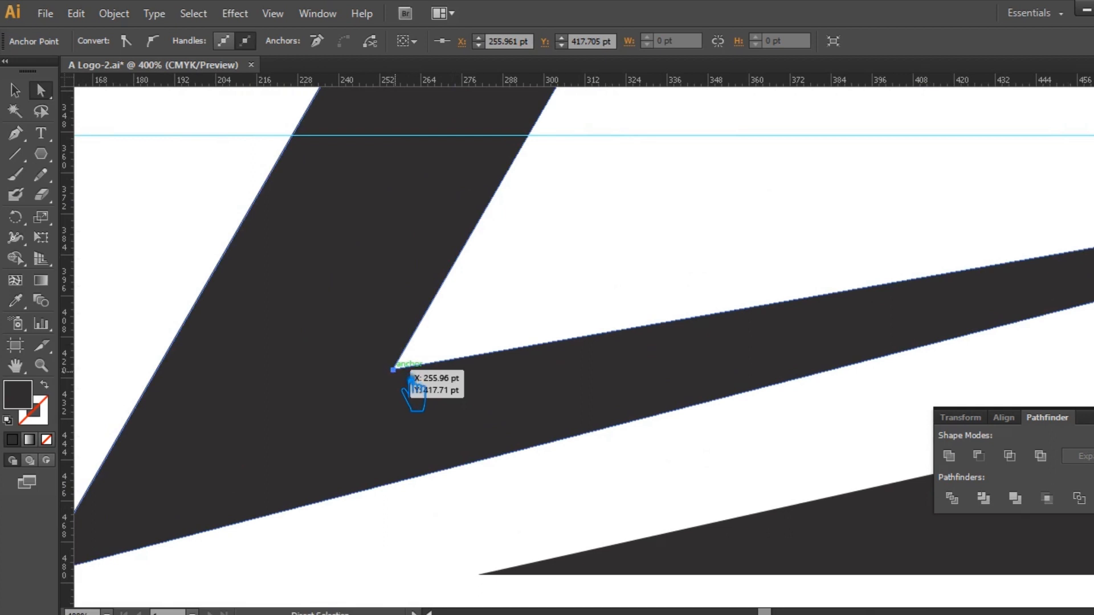
{"action": "left_click_drag", "start_coordinate": [409, 380], "coordinate": [491, 231]}
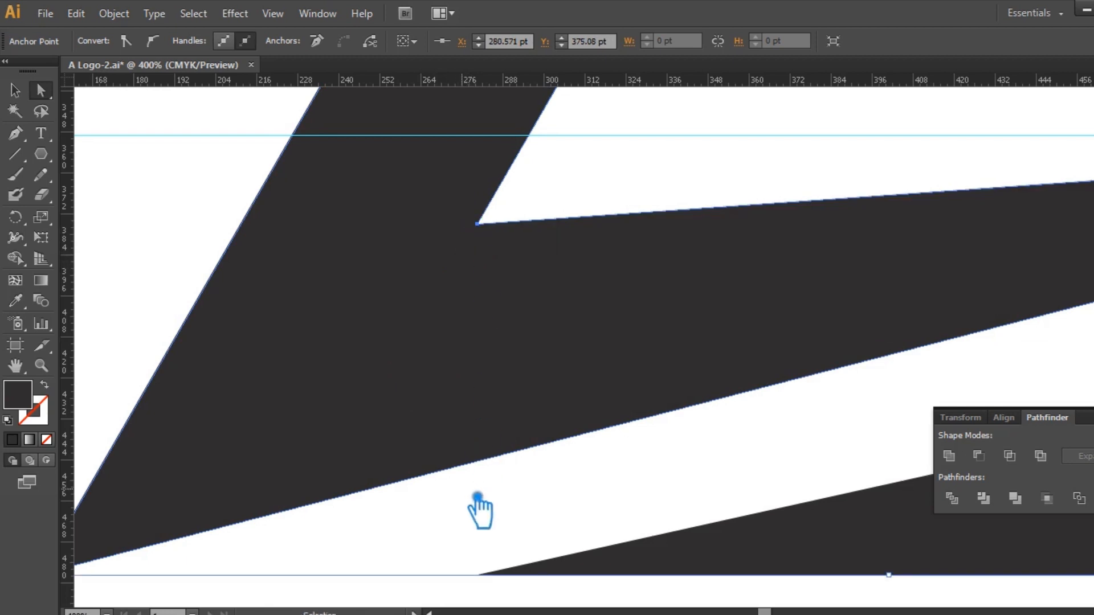
{"action": "key", "text": "ctrl+minus"}
{"action": "key", "text": "ctrl+minus"}
{"action": "key", "text": "ctrl+minus"}
{"action": "key", "text": "ctrl+minus"}
{"action": "key", "text": "ctrl+minus"}
{"action": "left_click_drag", "start_coordinate": [866, 334], "coordinate": [660, 347]}
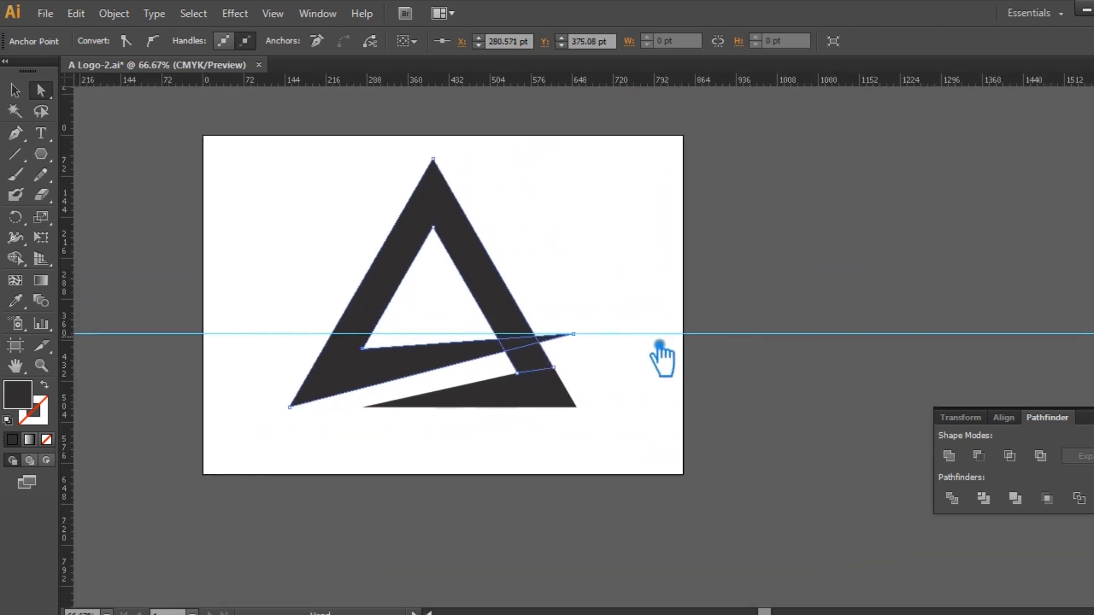
{"action": "left_click", "coordinate": [15, 90]}
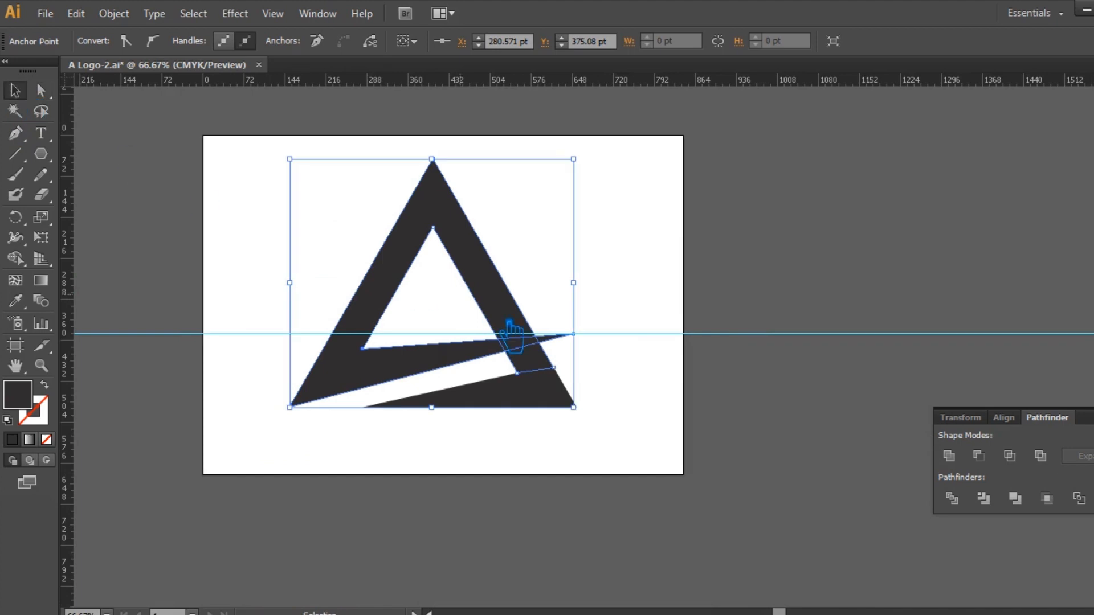
{"action": "left_click", "coordinate": [642, 399]}
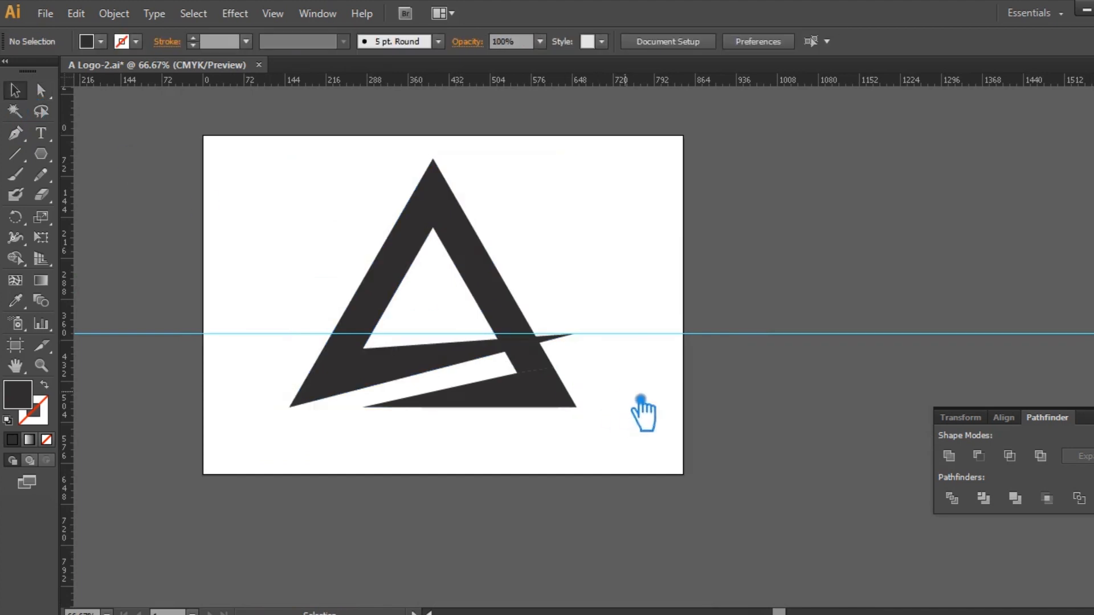
Examine how the upper and lower pieces overlap where the crossbar crosses the right leg
{"action": "left_click", "coordinate": [517, 400]}
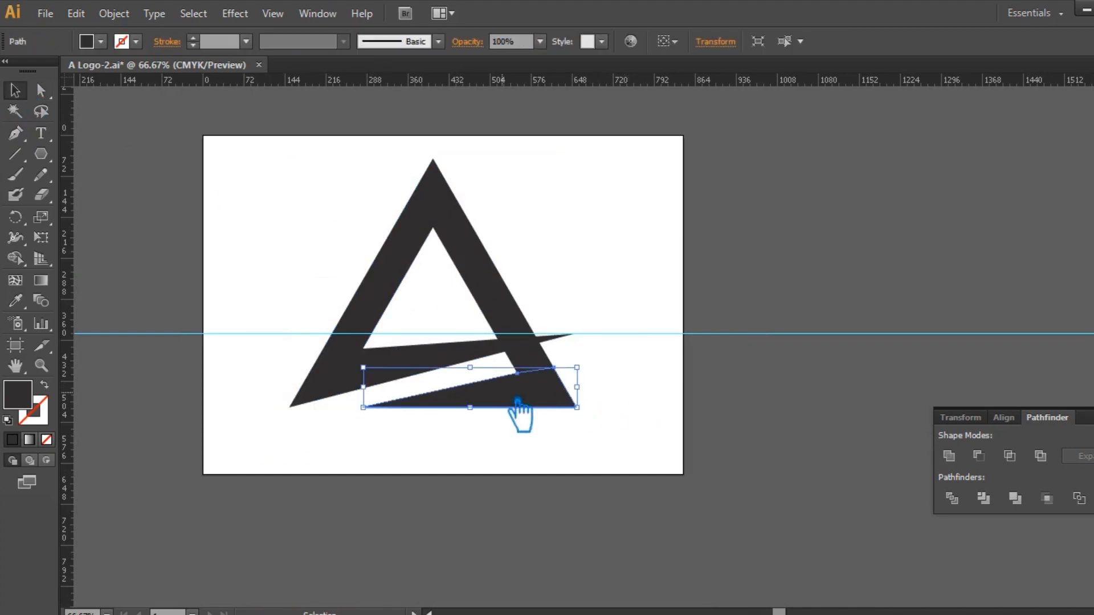
{"action": "left_click", "coordinate": [663, 314]}
{"action": "key", "text": "ctrl+plus"}
{"action": "key", "text": "ctrl+plus"}
{"action": "key", "text": "ctrl+plus"}
{"action": "left_click_drag", "start_coordinate": [564, 396], "coordinate": [822, 383]}
{"action": "left_click", "coordinate": [480, 337]}
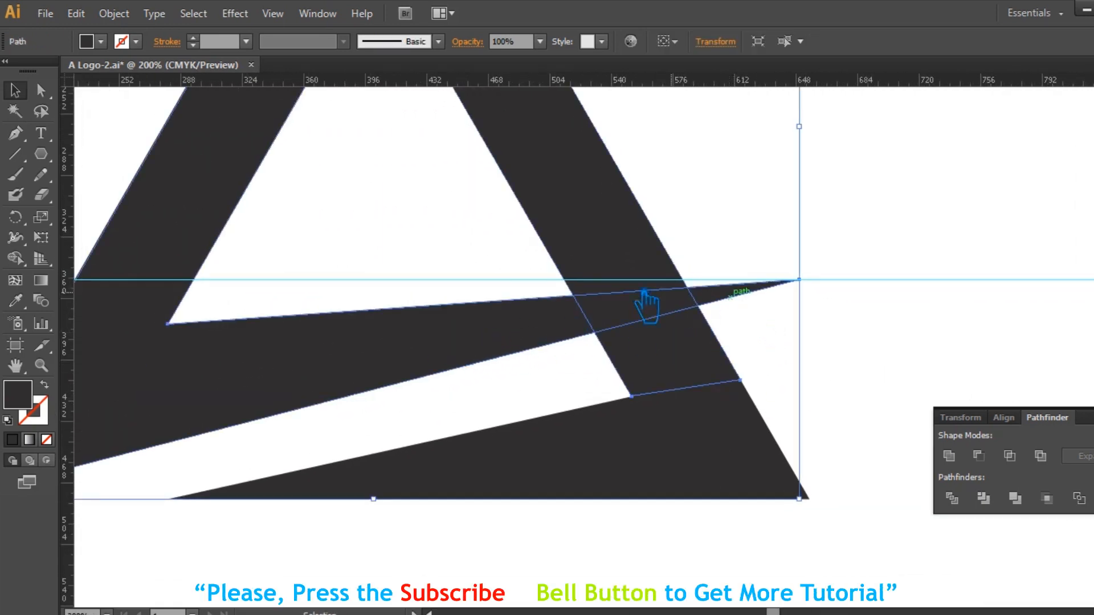
{"action": "right_click", "coordinate": [600, 245]}
{"action": "left_click", "coordinate": [965, 225]}
Try to unite the lower piece with the upper piece, and undo the merge
{"action": "left_click", "coordinate": [723, 436]}
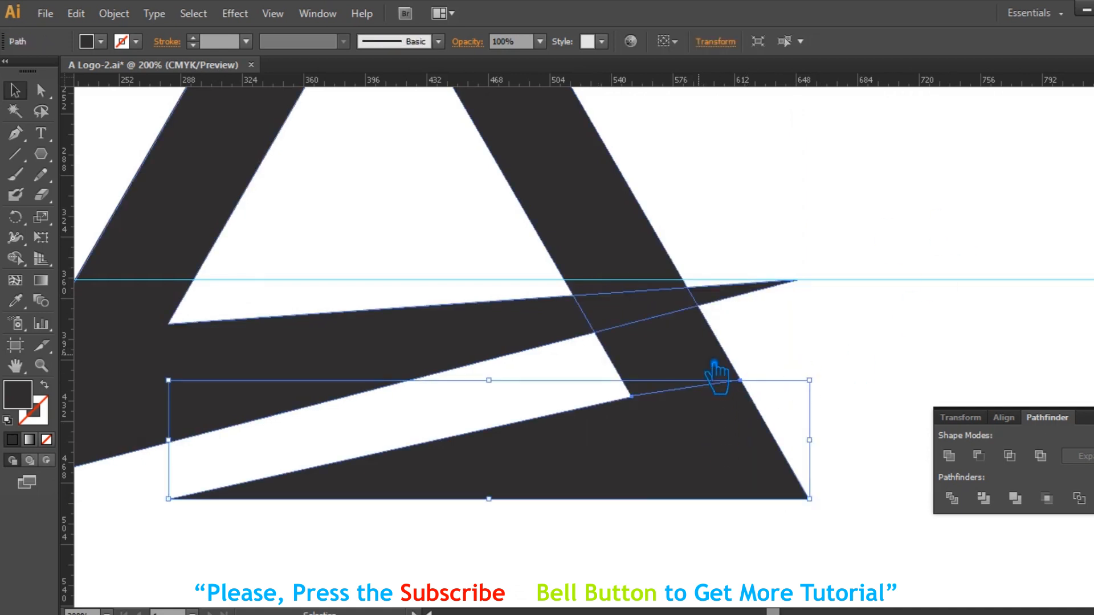
{"action": "left_click", "coordinate": [715, 365], "text": "shift"}
{"action": "left_click", "coordinate": [952, 458]}
{"action": "key", "text": "ctrl+z"}
Split the upper piece along its overlapping edges with Pathfinder Divide
{"action": "left_click", "coordinate": [920, 378]}
{"action": "left_click", "coordinate": [665, 382]}
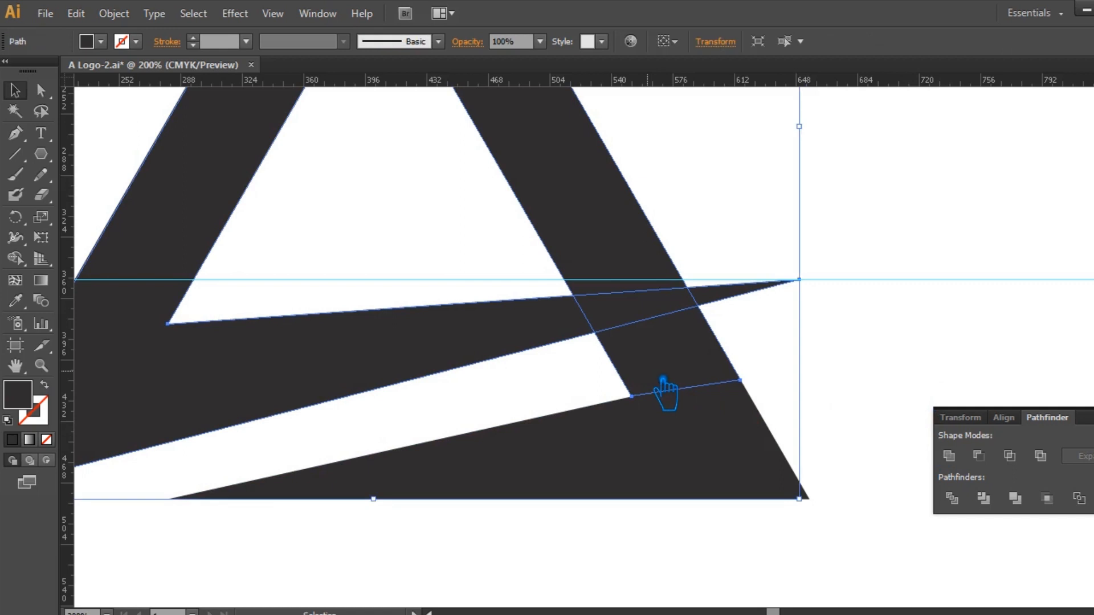
{"action": "right_click", "coordinate": [699, 390]}
{"action": "left_click", "coordinate": [552, 369]}
{"action": "left_click", "coordinate": [510, 344]}
{"action": "left_click", "coordinate": [963, 500]}
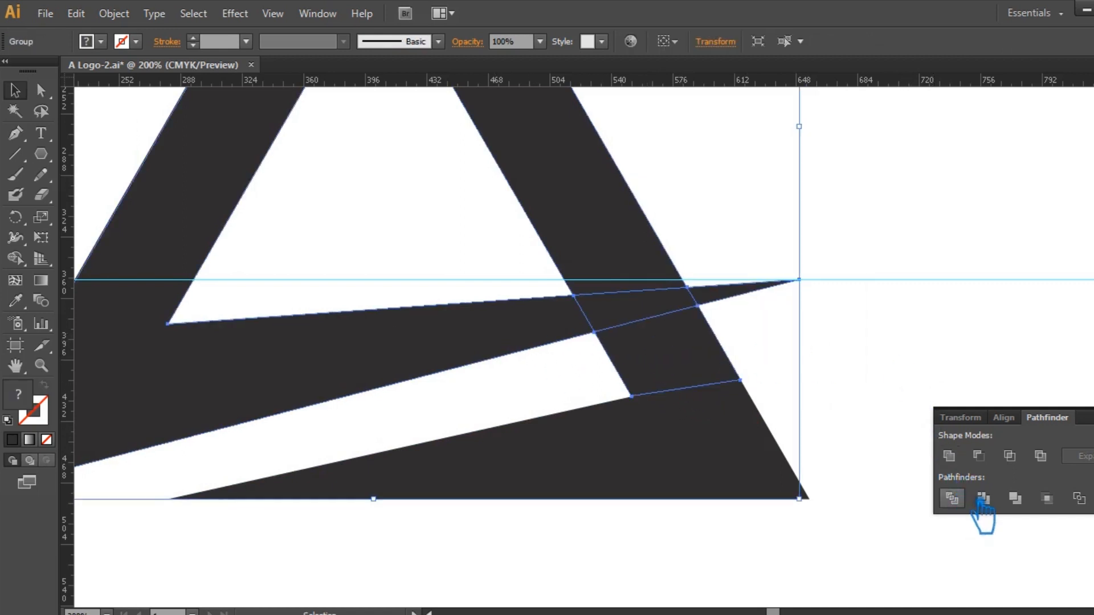
{"action": "left_click", "coordinate": [983, 499]}
{"action": "left_click", "coordinate": [961, 504]}
Ungroup the divided upper piece and deselect it
{"action": "left_click", "coordinate": [881, 281]}
{"action": "left_click", "coordinate": [636, 312]}
{"action": "right_click", "coordinate": [636, 312]}
{"action": "left_click", "coordinate": [666, 368]}
{"action": "left_click", "coordinate": [852, 367]}
Try to unite the small piece at the crossbar's crossing with the adjoining spike shape
{"action": "left_click", "coordinate": [648, 322]}
{"action": "left_click", "coordinate": [648, 322], "text": "shift"}
{"action": "left_click", "coordinate": [755, 287], "text": "shift"}
{"action": "left_click", "coordinate": [949, 456]}
{"action": "left_click", "coordinate": [912, 330]}
Apply Offset Path of 7 pt to the small crossing piece and the upper frame shape together
{"action": "left_click", "coordinate": [650, 318]}
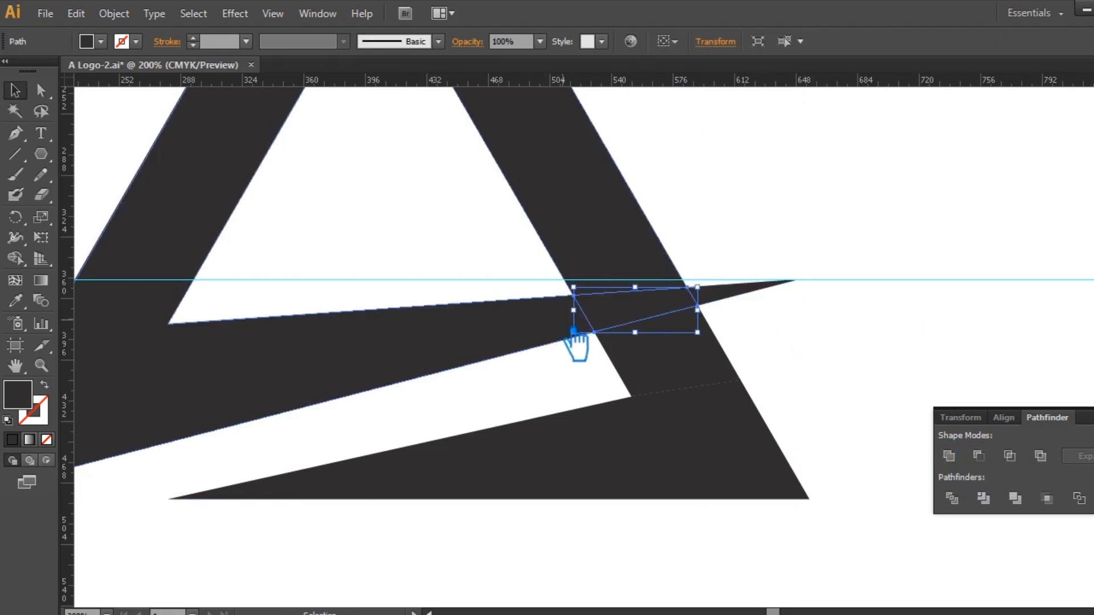
{"action": "left_click", "coordinate": [560, 335], "text": "shift"}
{"action": "left_click", "coordinate": [743, 295], "text": "shift"}
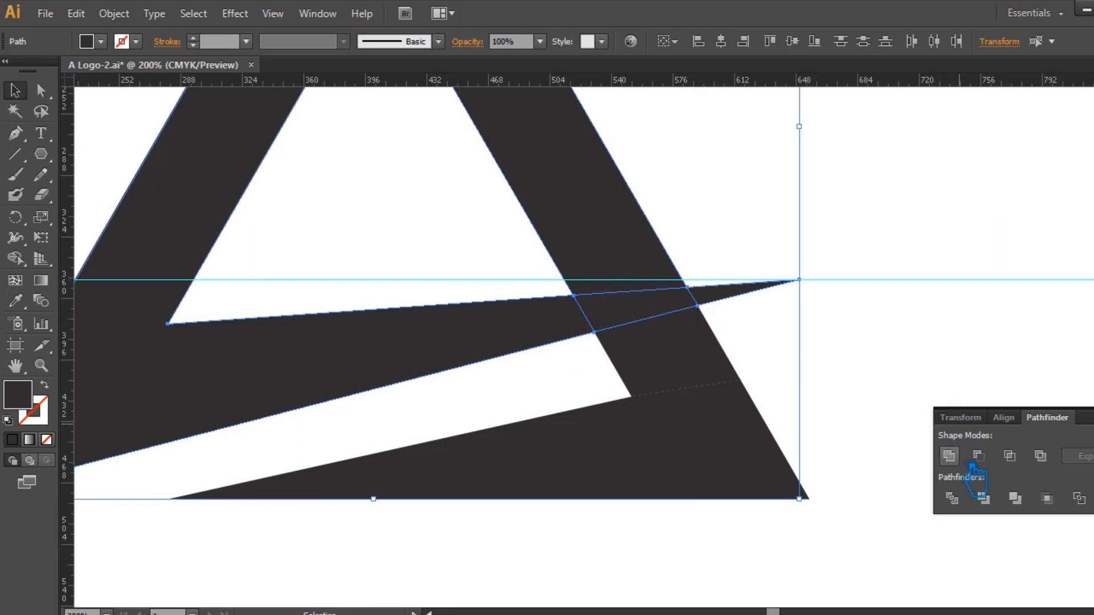
{"action": "left_click", "coordinate": [114, 13]}
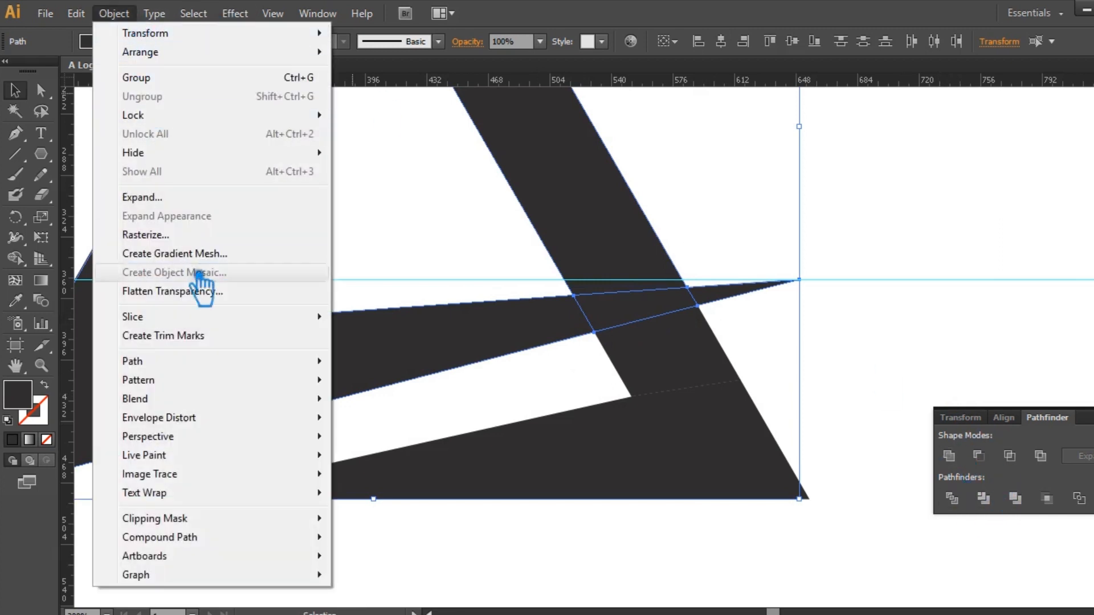
{"action": "mouse_move", "coordinate": [183, 364]}
{"action": "left_click", "coordinate": [423, 425]}
{"action": "left_click_drag", "start_coordinate": [576, 234], "coordinate": [959, 151]}
{"action": "left_click", "coordinate": [852, 274]}
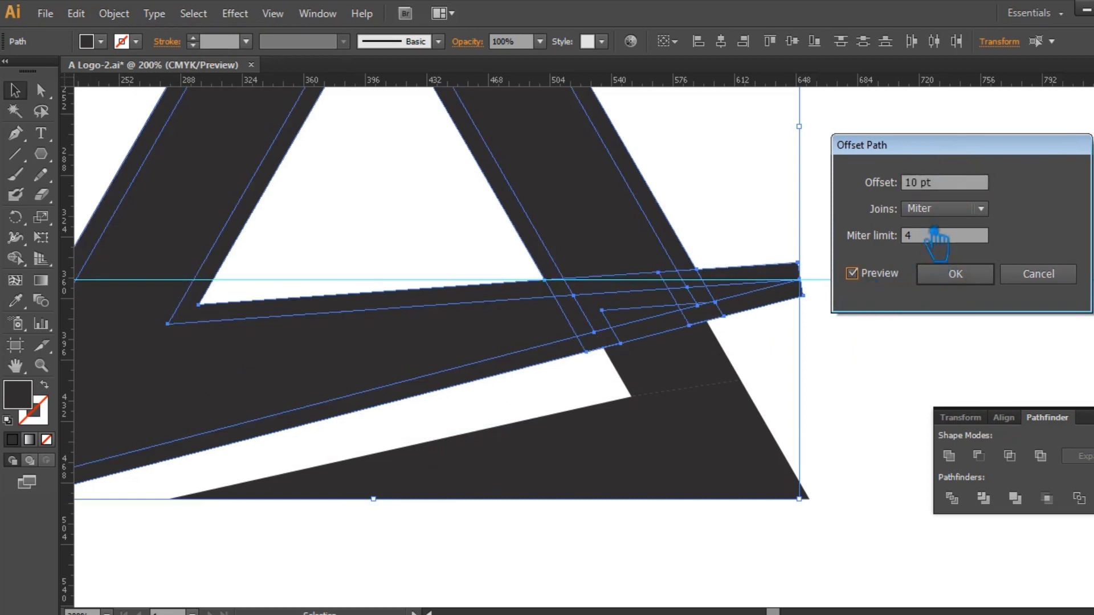
{"action": "type", "text": "8"}
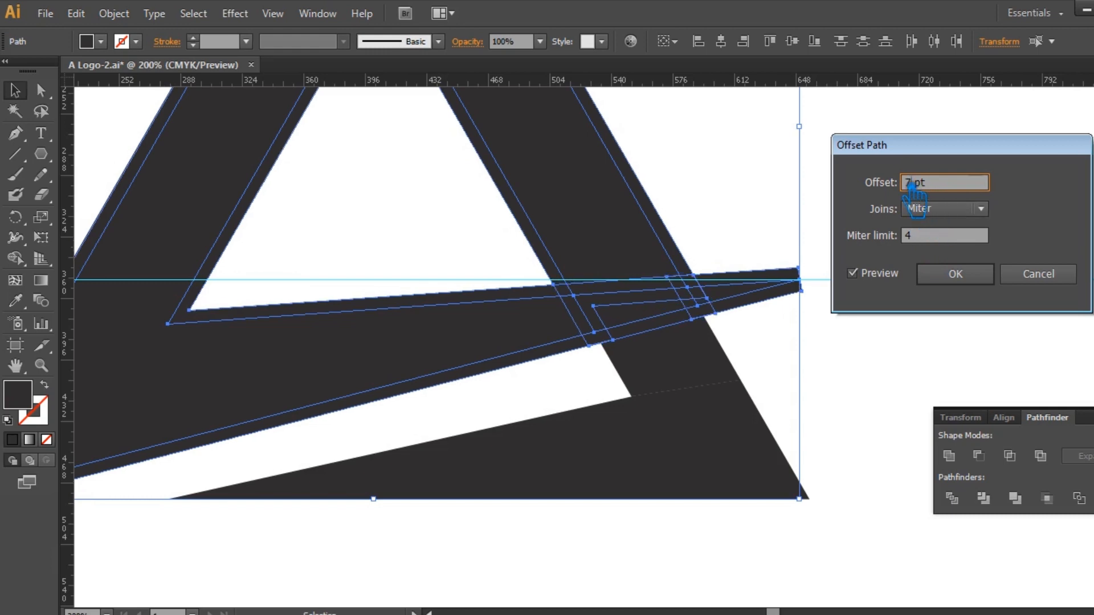
{"action": "left_click", "coordinate": [969, 275]}
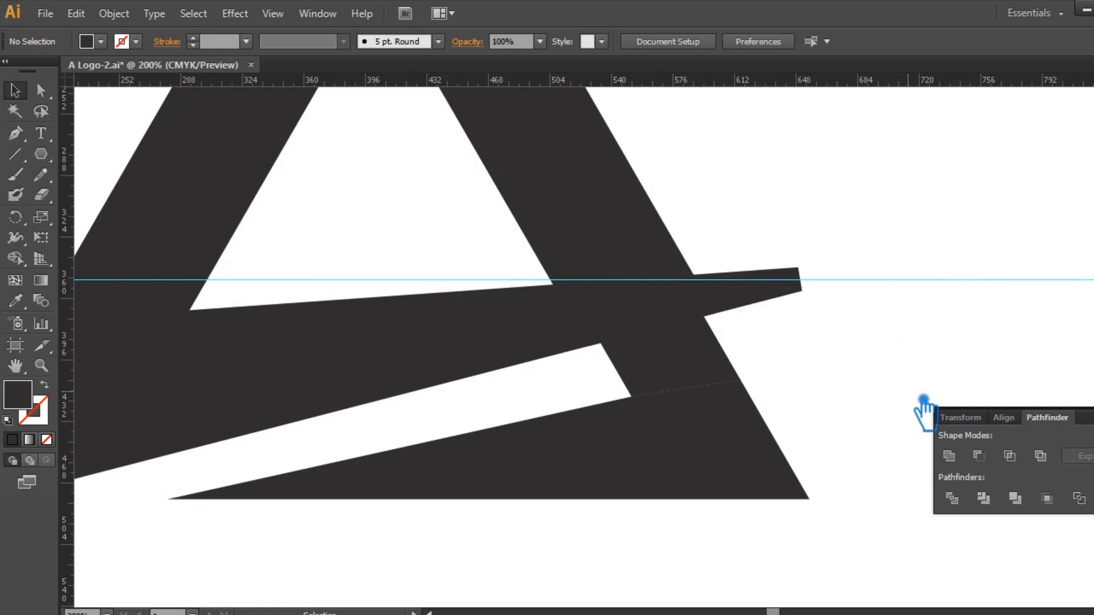
Split all the overlapping logo shapes with Pathfinder Divide, then ungroup and deselect the pieces
{"action": "left_click_drag", "start_coordinate": [865, 539], "coordinate": [367, 217]}
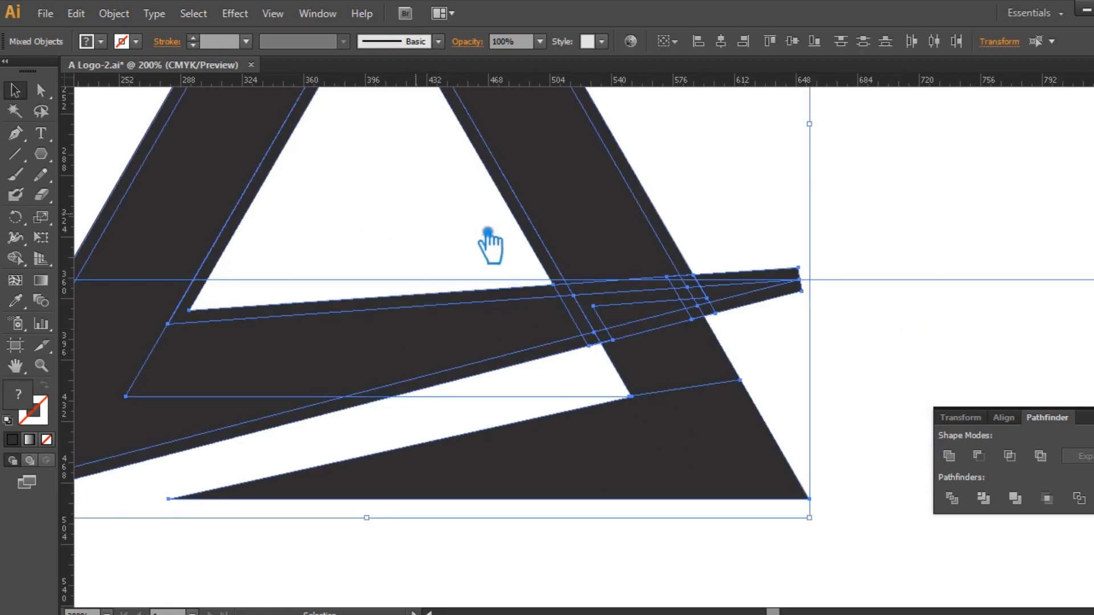
{"action": "left_click", "coordinate": [968, 509]}
{"action": "left_click", "coordinate": [1040, 325]}
{"action": "right_click", "coordinate": [423, 303]}
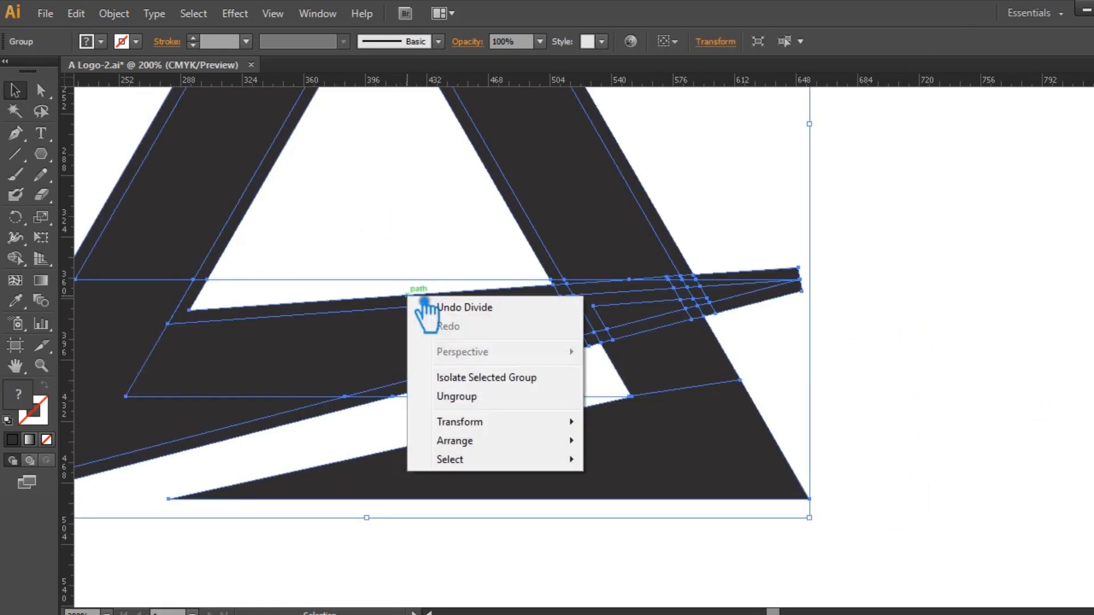
{"action": "left_click", "coordinate": [456, 396]}
{"action": "left_click", "coordinate": [918, 320]}
Delete the offset slivers along the crossbar's upper edge and the left leg's inner edge
{"action": "left_click", "coordinate": [291, 289]}
{"action": "left_click", "coordinate": [308, 288]}
{"action": "left_click", "coordinate": [340, 309]}
{"action": "key", "text": "Delete"}
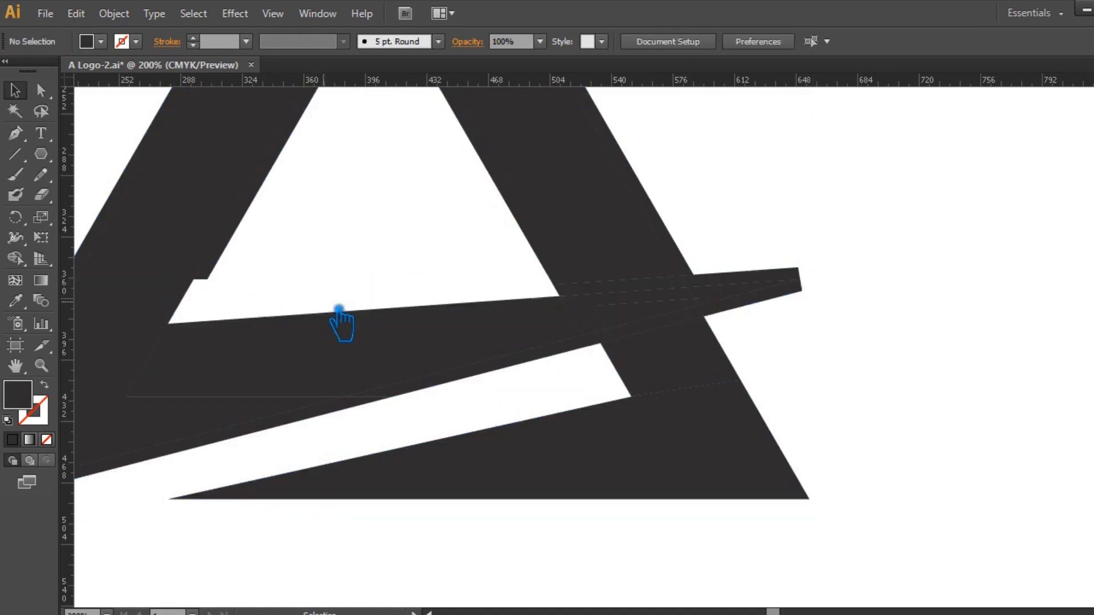
{"action": "left_click", "coordinate": [247, 292]}
{"action": "key", "text": "Delete"}
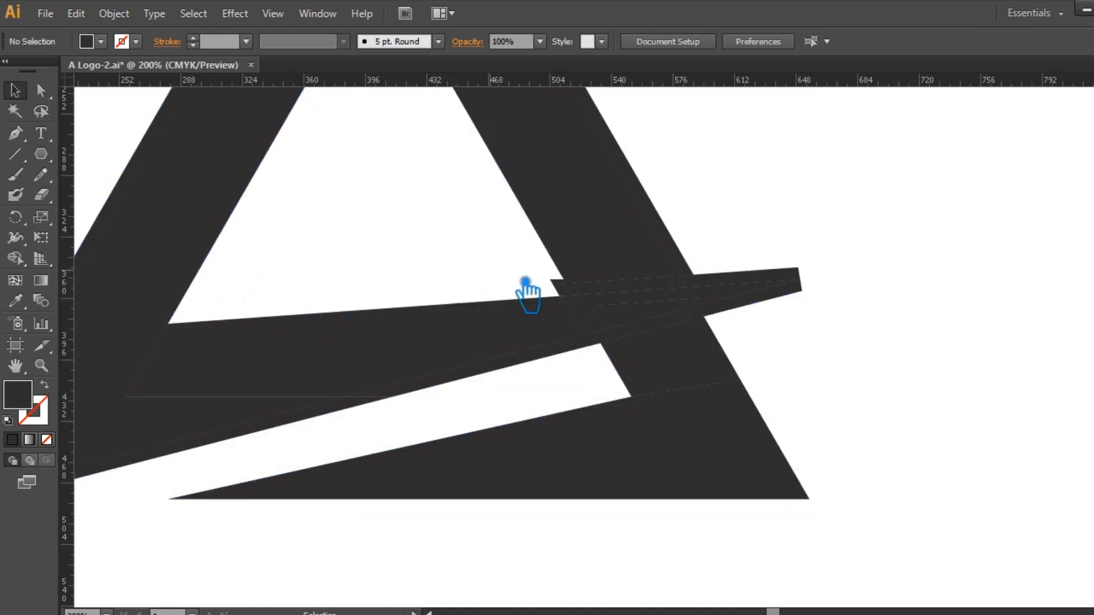
Delete the offset slivers around the crossbar spike to the right of the right leg
{"action": "left_click", "coordinate": [794, 293]}
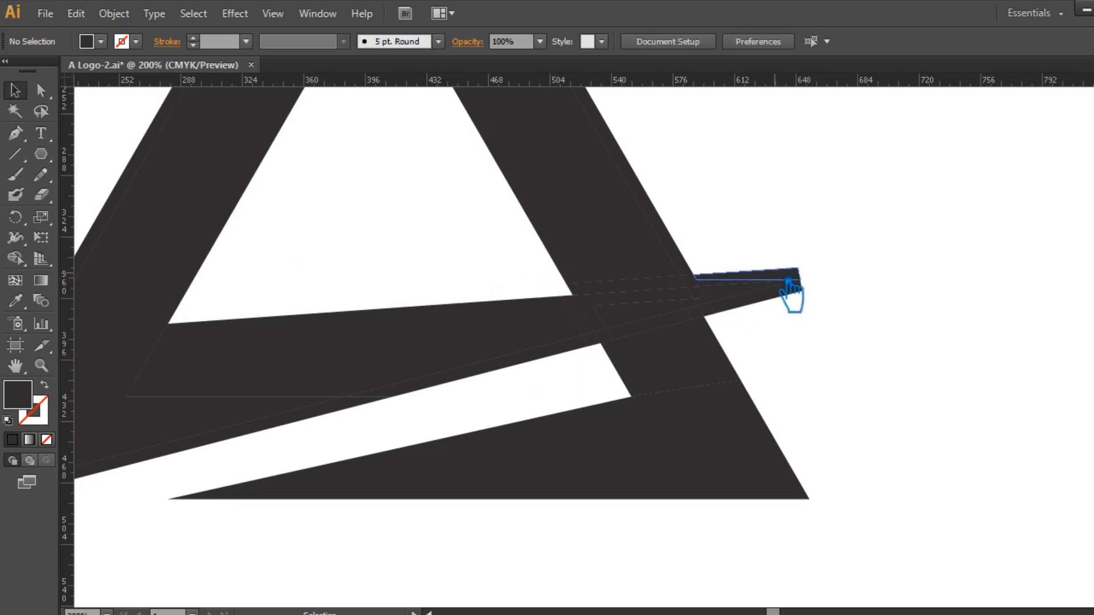
{"action": "key", "text": "Delete"}
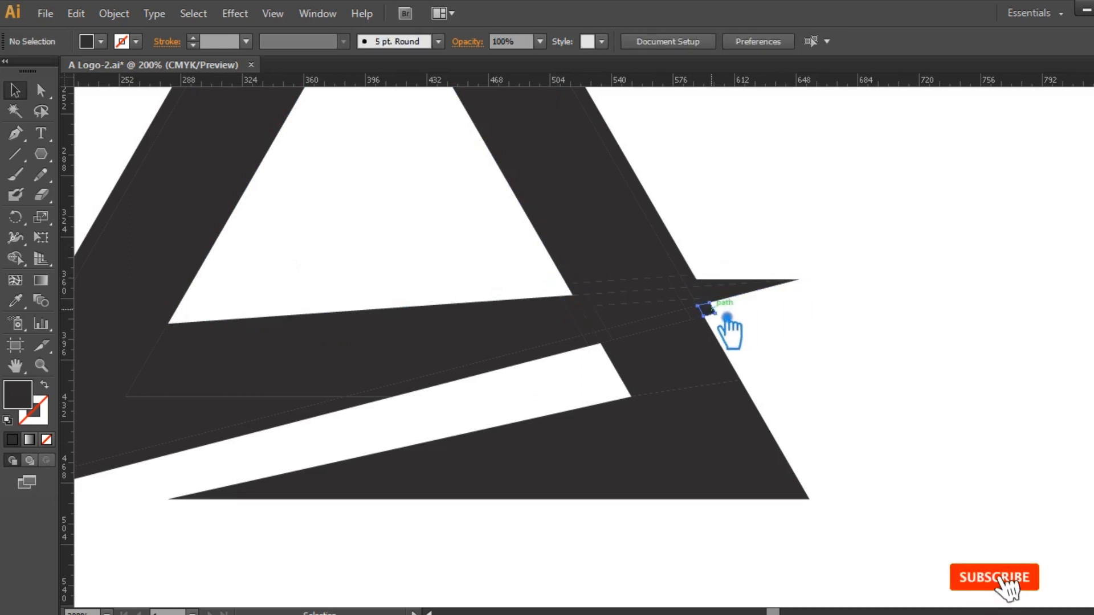
{"action": "left_click", "coordinate": [735, 285]}
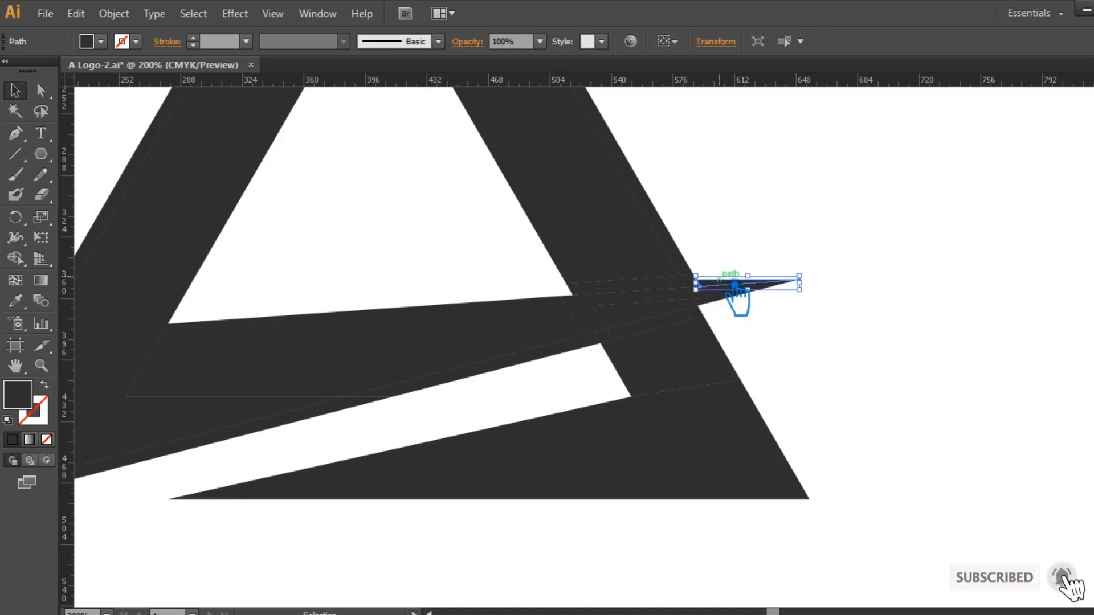
{"action": "key", "text": "Delete"}
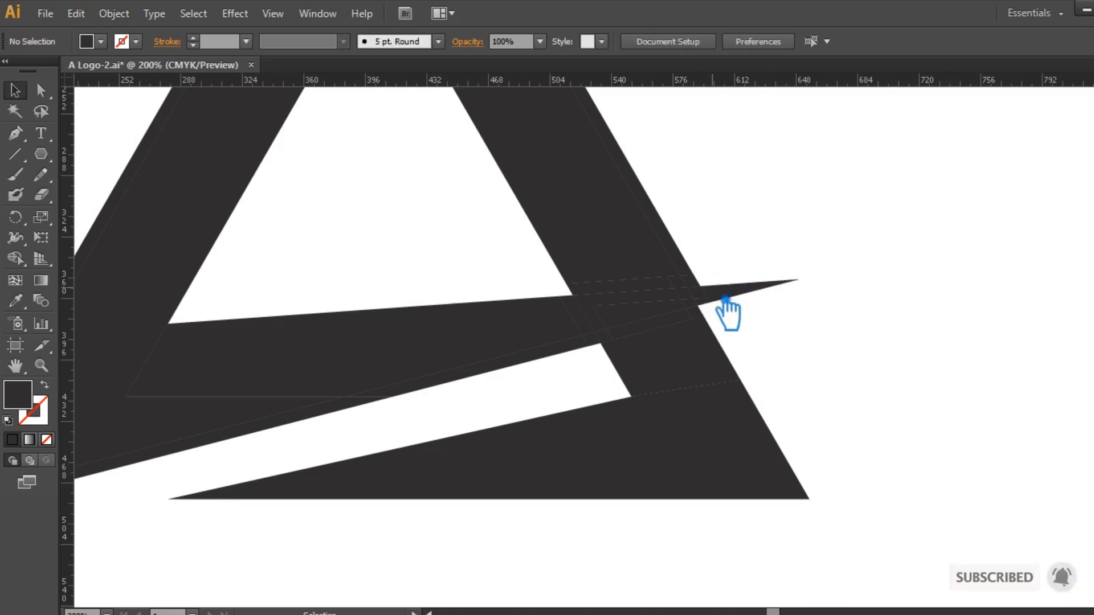
Delete the offset slivers under the crossbar and in the diagonal gap to restore its clean lower edge
{"action": "left_click", "coordinate": [514, 368]}
{"action": "key", "text": "Delete"}
{"action": "left_click", "coordinate": [328, 423]}
{"action": "key", "text": "Delete"}
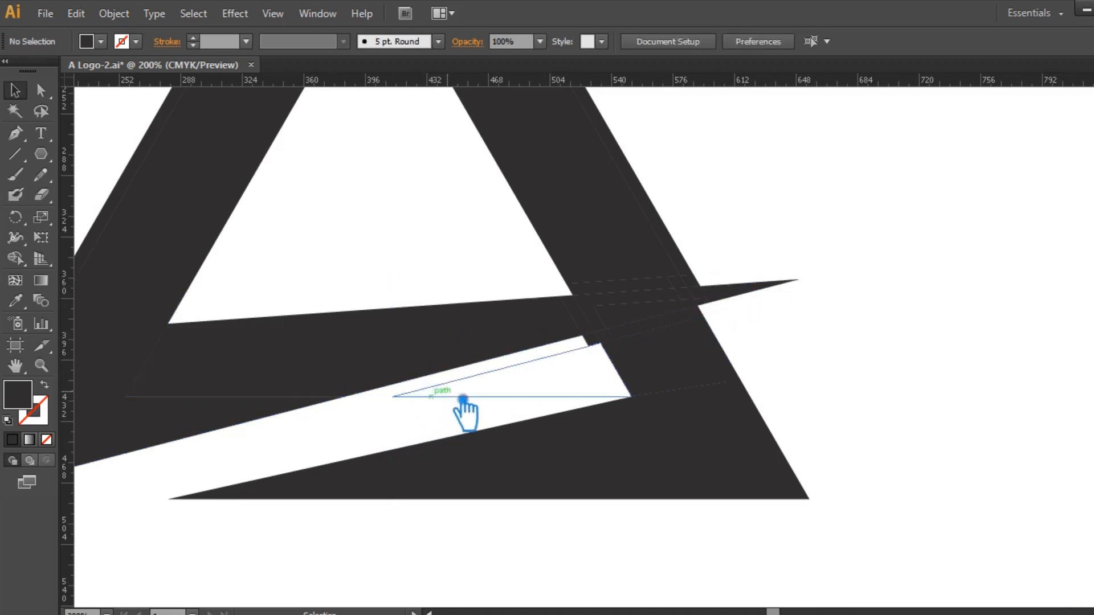
{"action": "left_click", "coordinate": [487, 397]}
{"action": "key", "text": "Delete"}
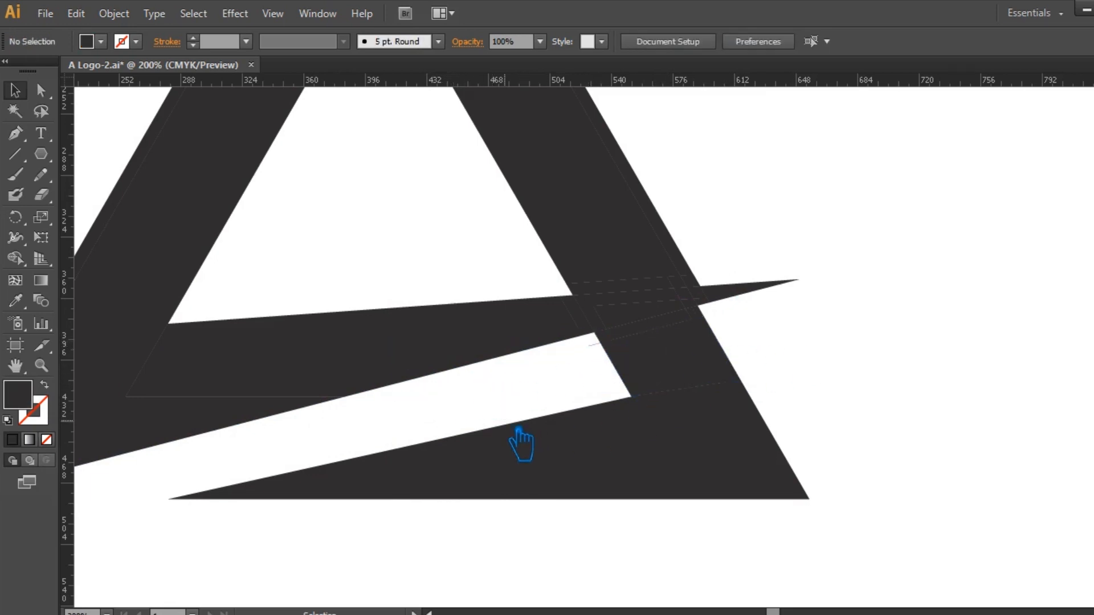
Unite the lower left leg, crossbar, crossing pieces and spike into one shape, leaving out the upper frame and lower piece
{"action": "left_click_drag", "start_coordinate": [765, 222], "coordinate": [895, 352]}
{"action": "left_click", "coordinate": [774, 316]}
{"action": "left_click", "coordinate": [811, 330]}
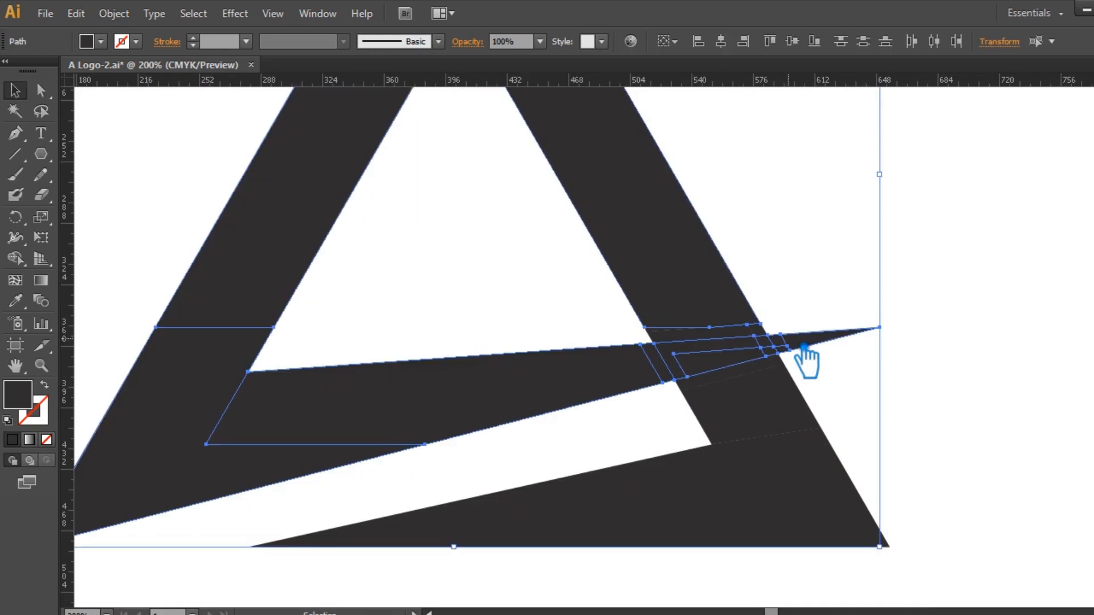
{"action": "left_click", "coordinate": [670, 342], "text": "shift"}
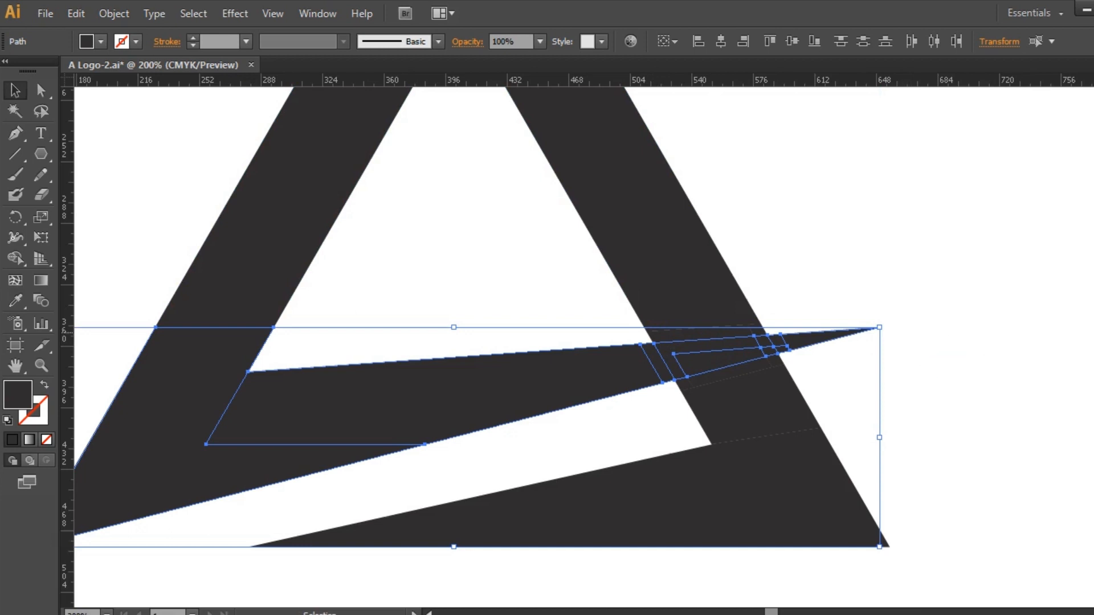
{"action": "key", "text": "ctrl+shift+F9"}
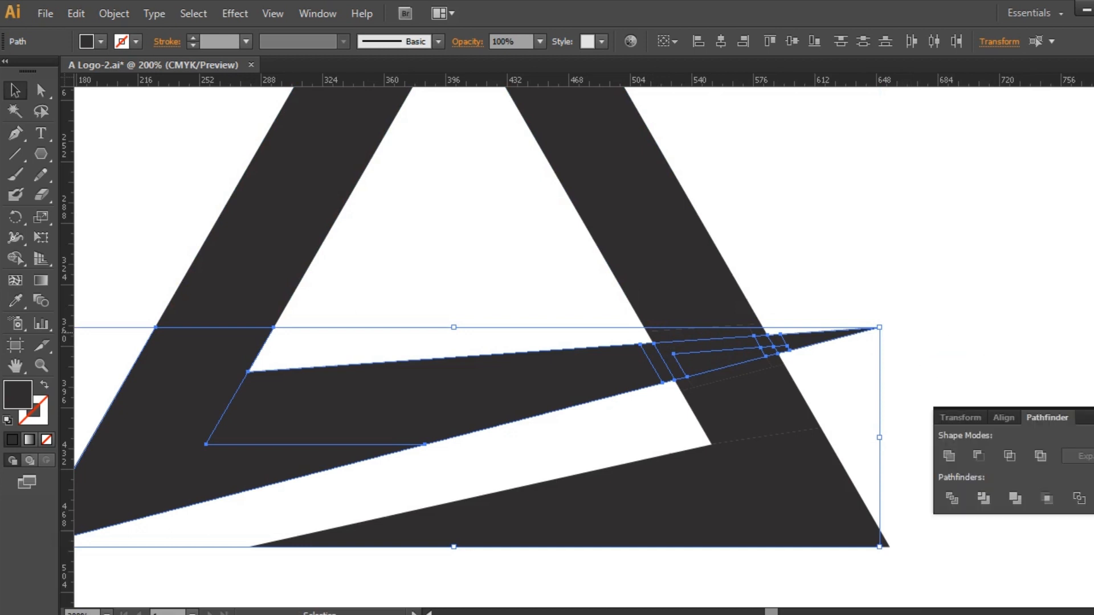
{"action": "left_click", "coordinate": [972, 465]}
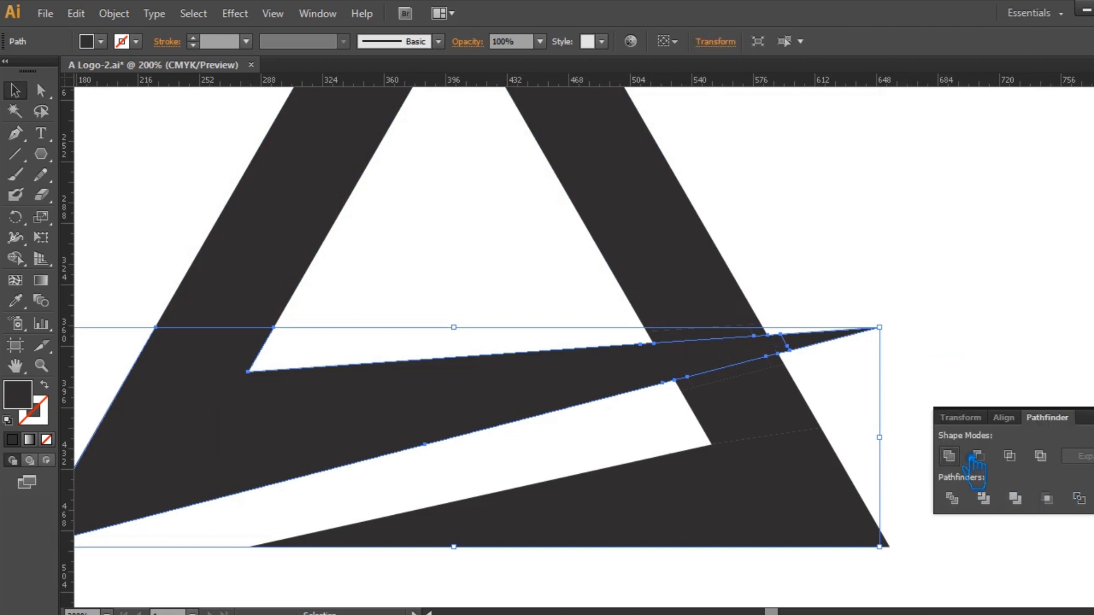
{"action": "left_click", "coordinate": [872, 383]}
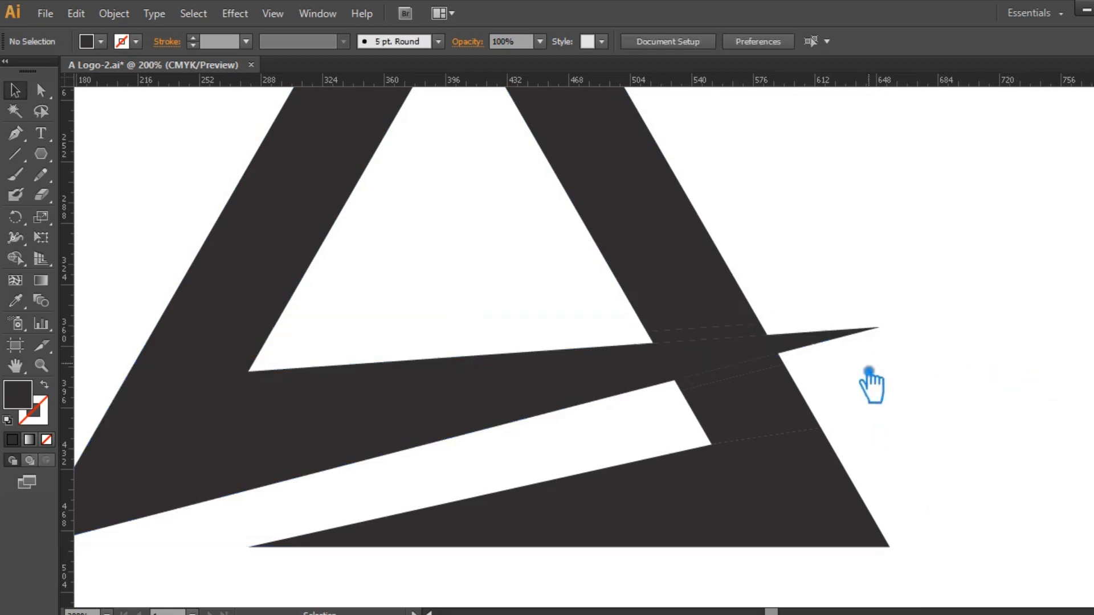
Remove the notch anchor inside the spike and the redundant anchor at the crossbar's upper edge beside the right leg with the Pen tool
{"action": "left_click", "coordinate": [824, 354]}
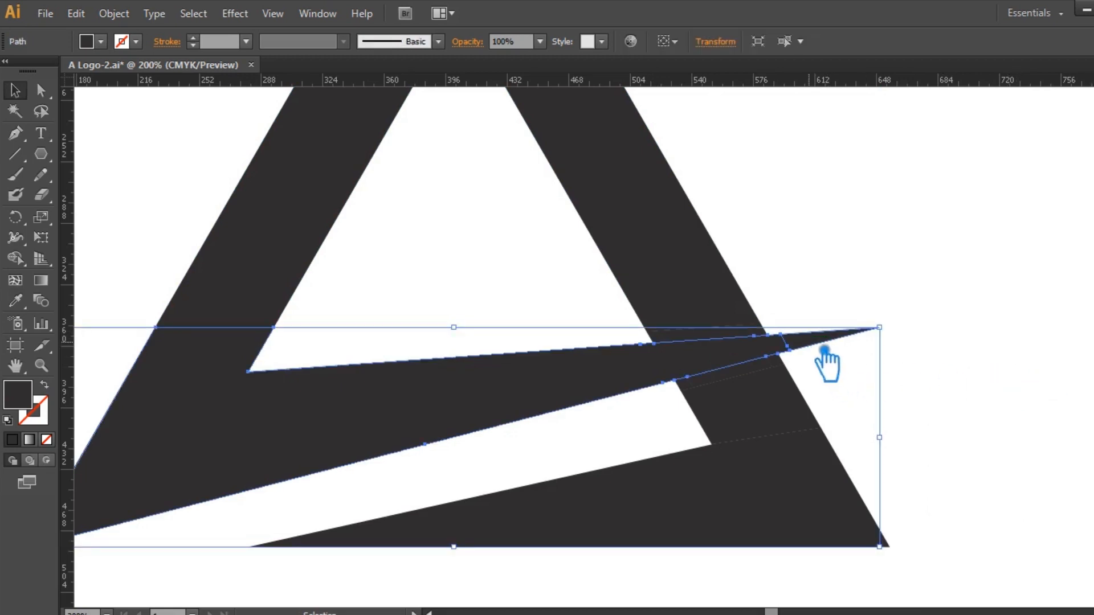
{"action": "key", "text": "p"}
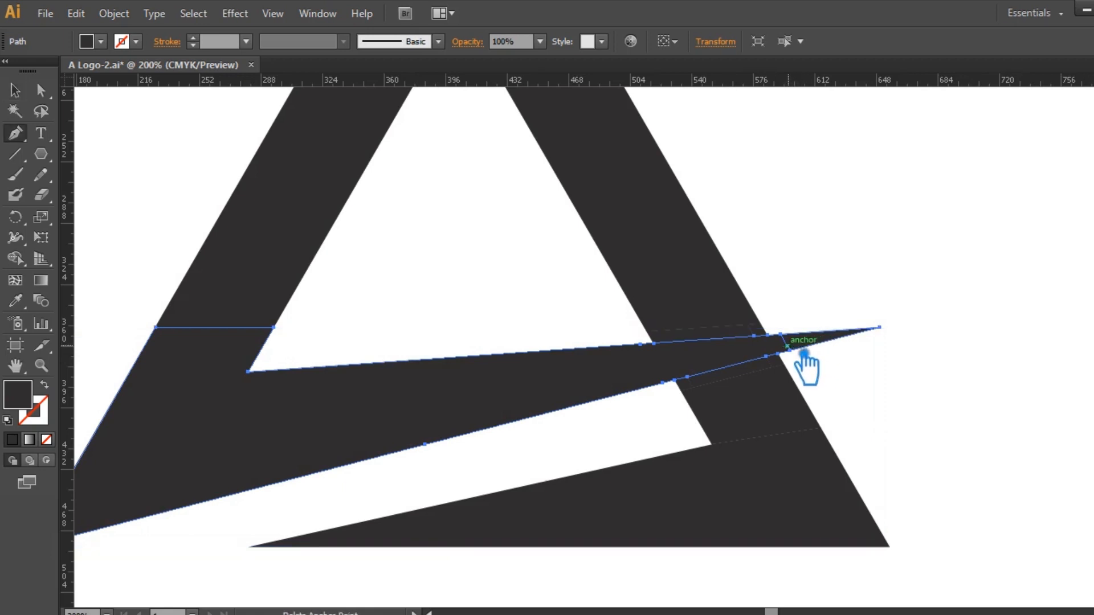
{"action": "left_click", "coordinate": [803, 354]}
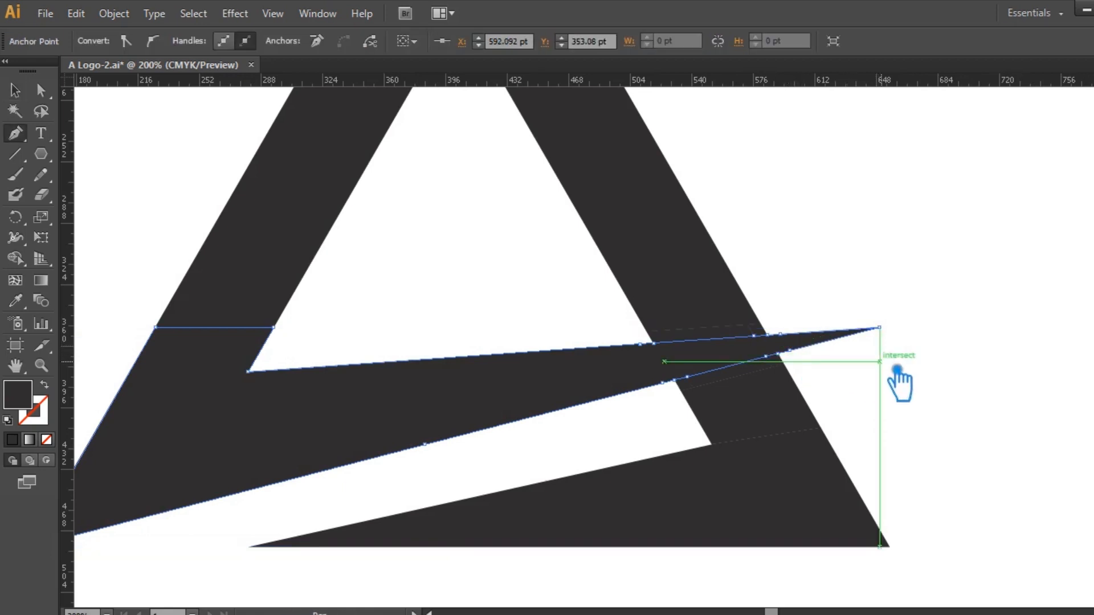
{"action": "left_click", "coordinate": [640, 344]}
{"action": "left_click", "coordinate": [654, 344]}
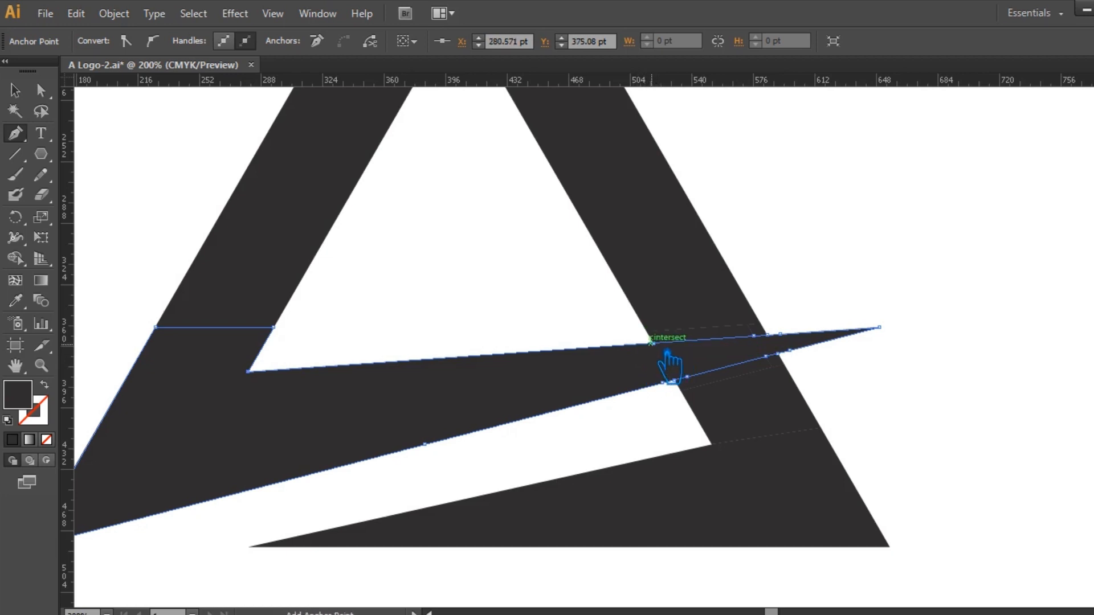
{"action": "left_click", "coordinate": [651, 343]}
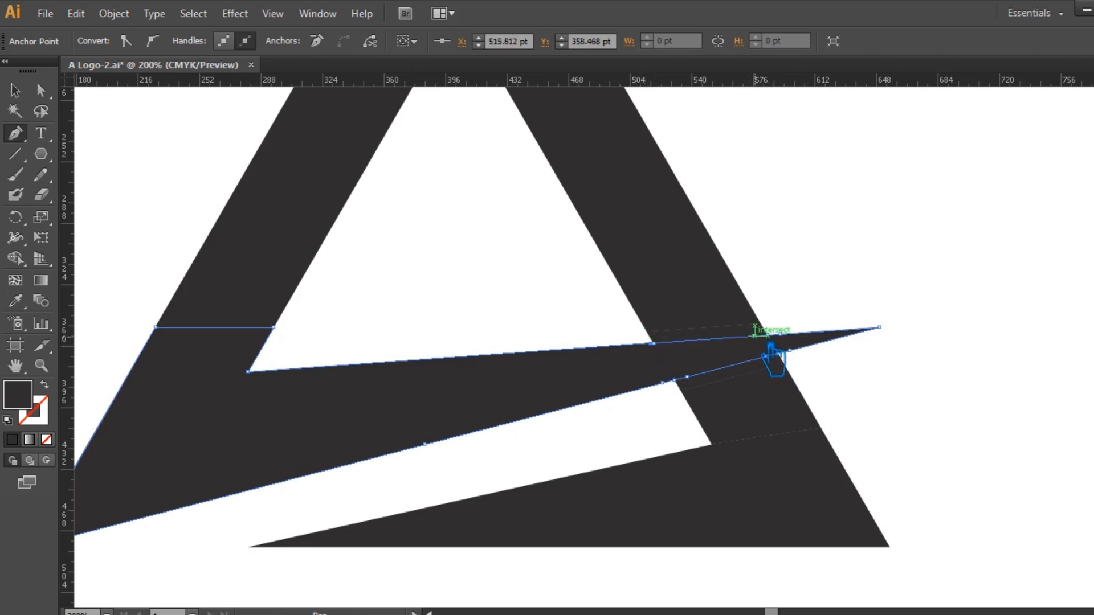
Remove the redundant anchors at the crossbar's lower edge by the right leg and on both edges of the spike
{"action": "left_click", "coordinate": [729, 338], "text": "ctrl"}
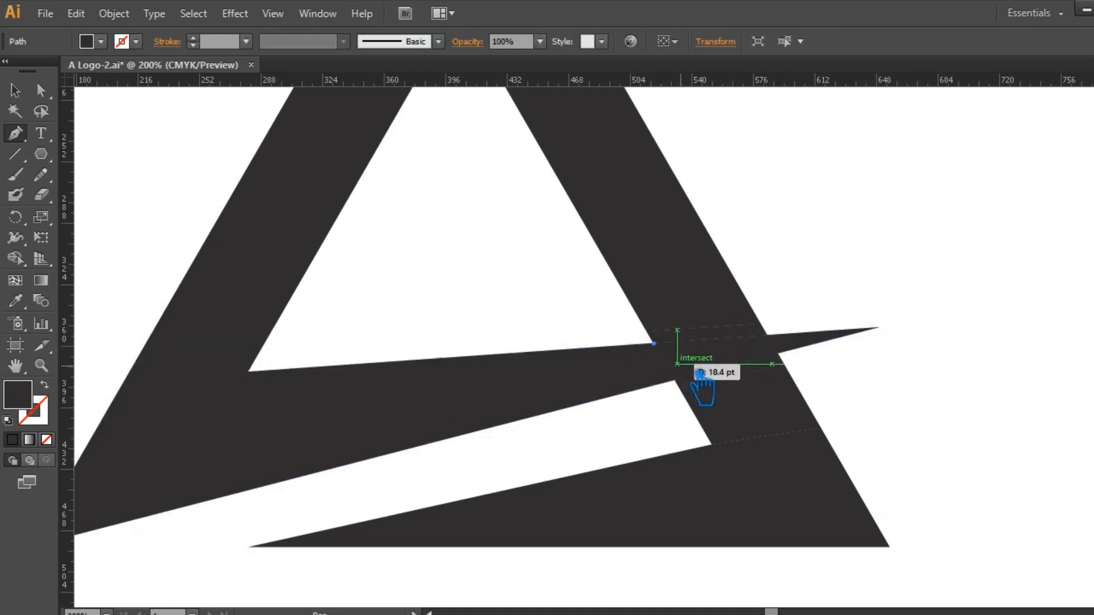
{"action": "left_click_drag", "start_coordinate": [674, 383], "coordinate": [803, 344]}
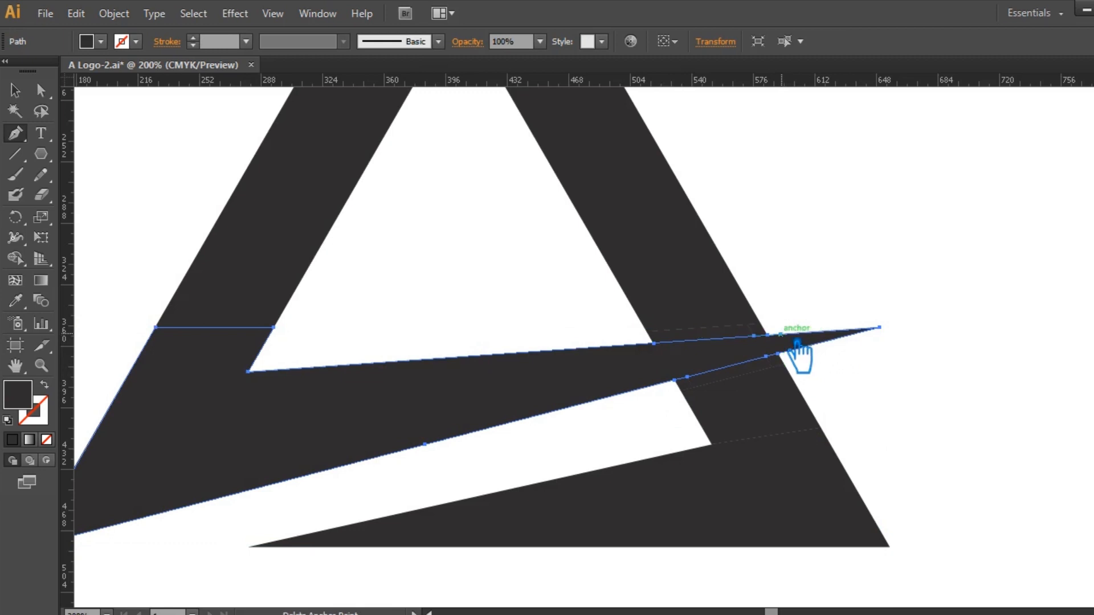
{"action": "left_click", "coordinate": [781, 334], "text": "ctrl"}
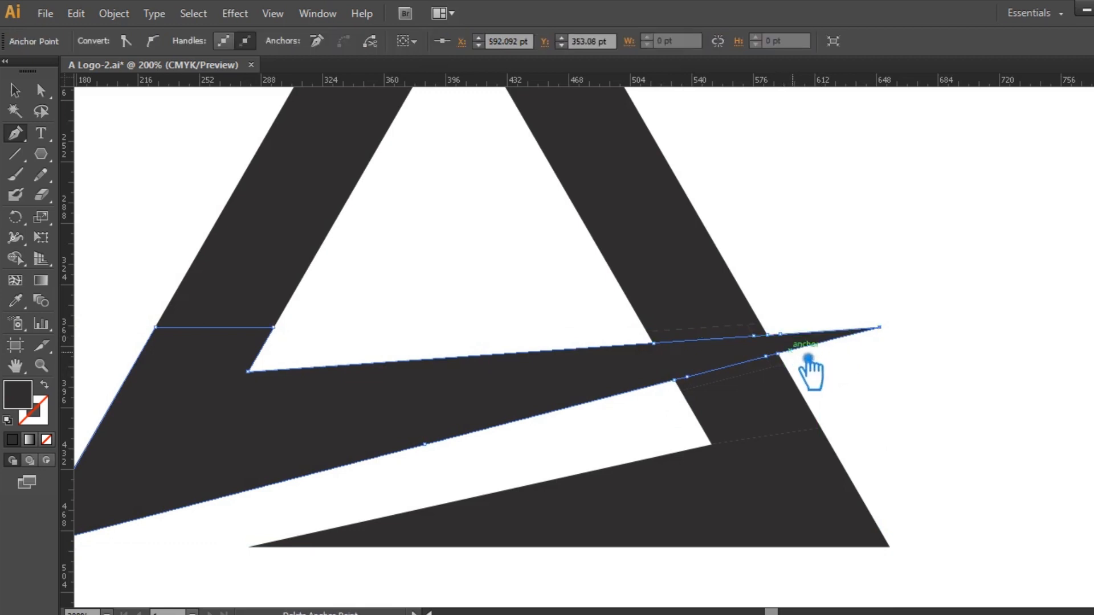
{"action": "left_click", "coordinate": [783, 335]}
{"action": "left_click_drag", "start_coordinate": [798, 344], "coordinate": [878, 331]}
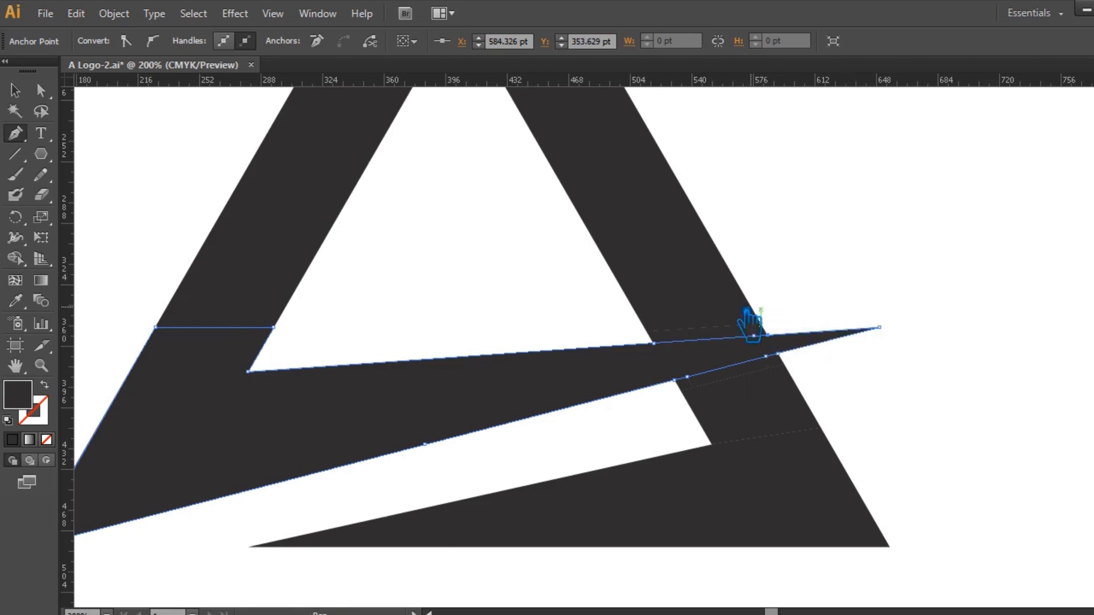
Unite the upper frame, the thin sliver under its right leg, and the lower left leg with crossbar spike into one shape
{"action": "left_click", "coordinate": [21, 94]}
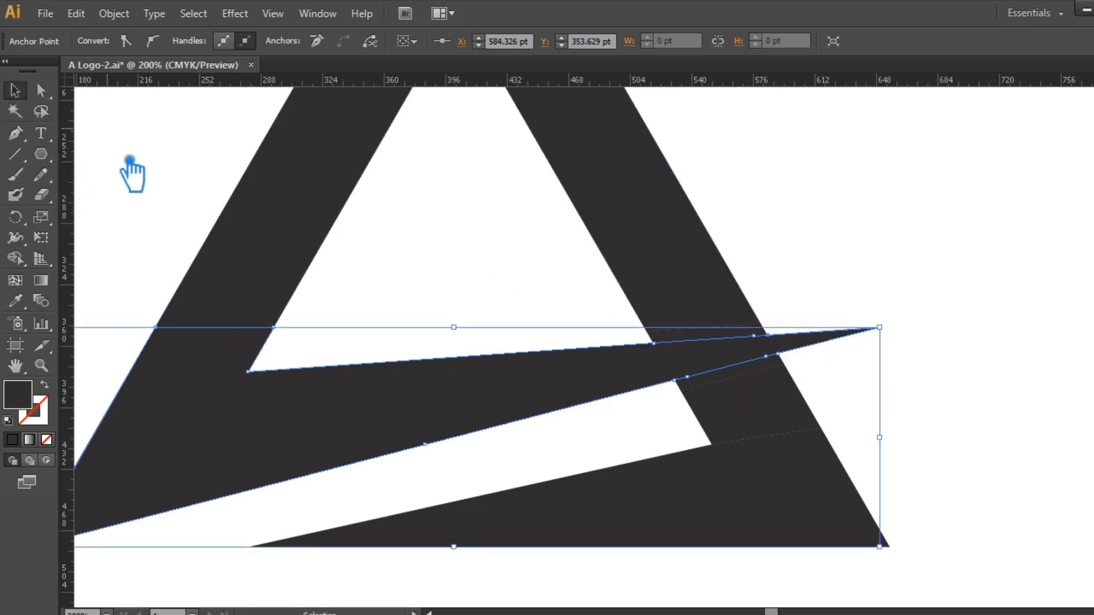
{"action": "left_click", "coordinate": [635, 219]}
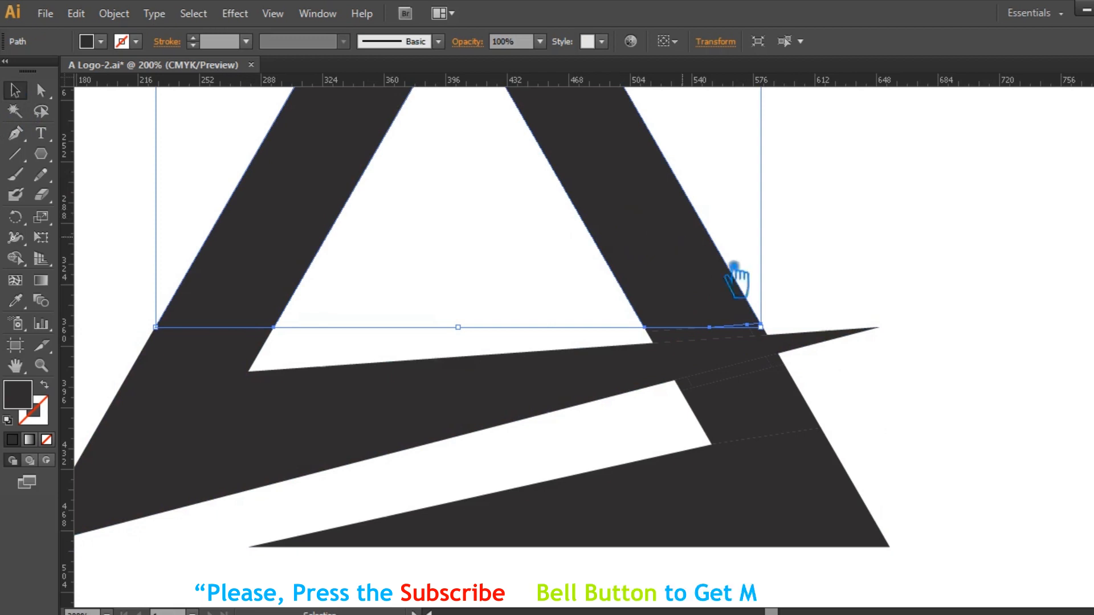
{"action": "left_click", "coordinate": [820, 303]}
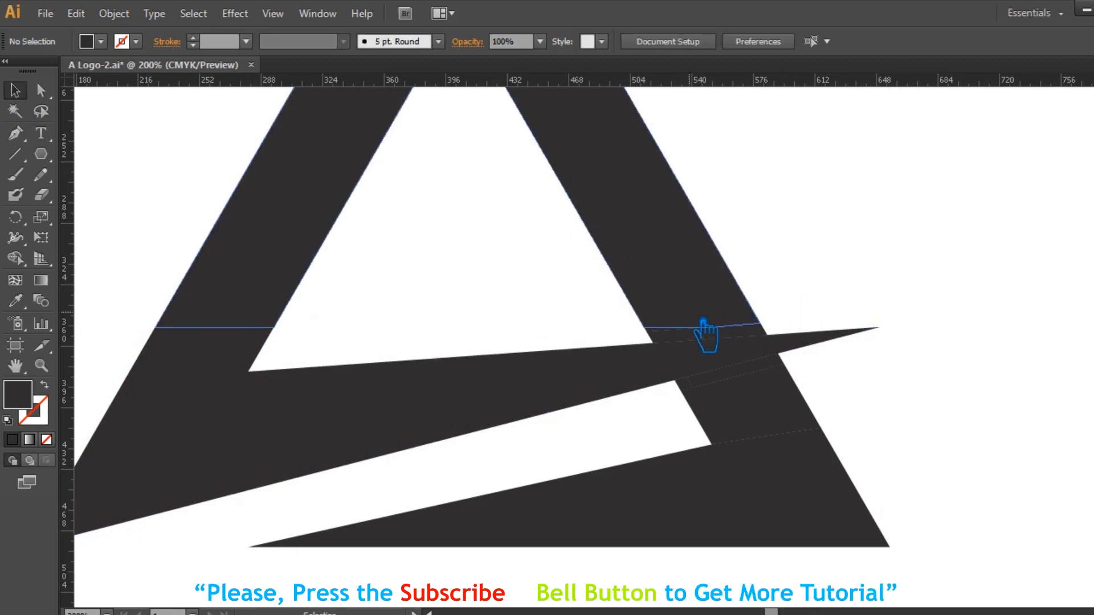
{"action": "left_click", "coordinate": [673, 338]}
{"action": "left_click", "coordinate": [679, 265], "text": "shift"}
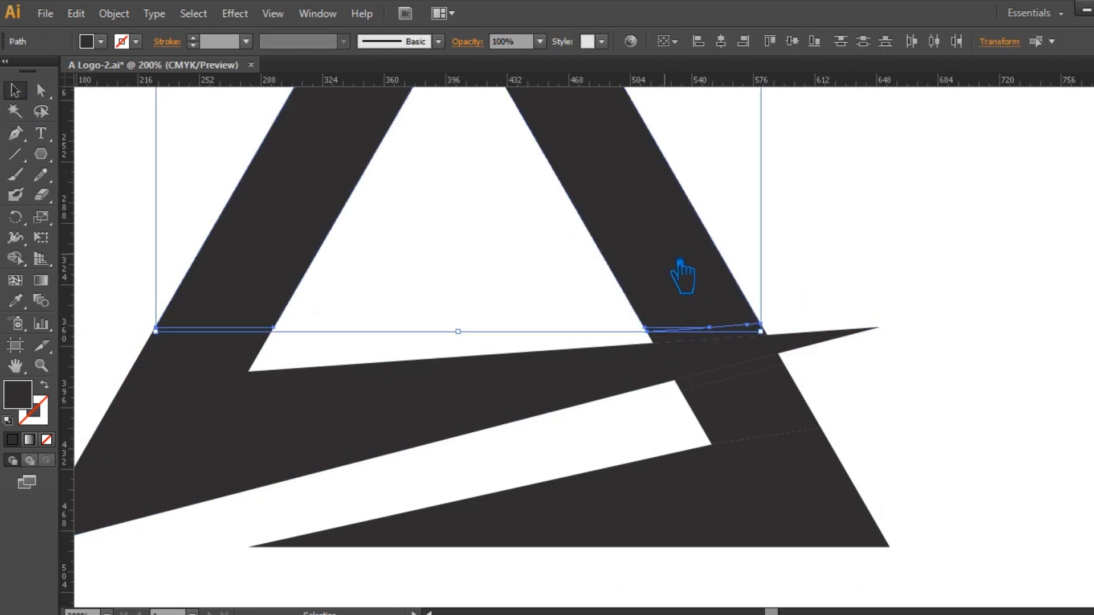
{"action": "left_click", "coordinate": [215, 442], "text": "shift"}
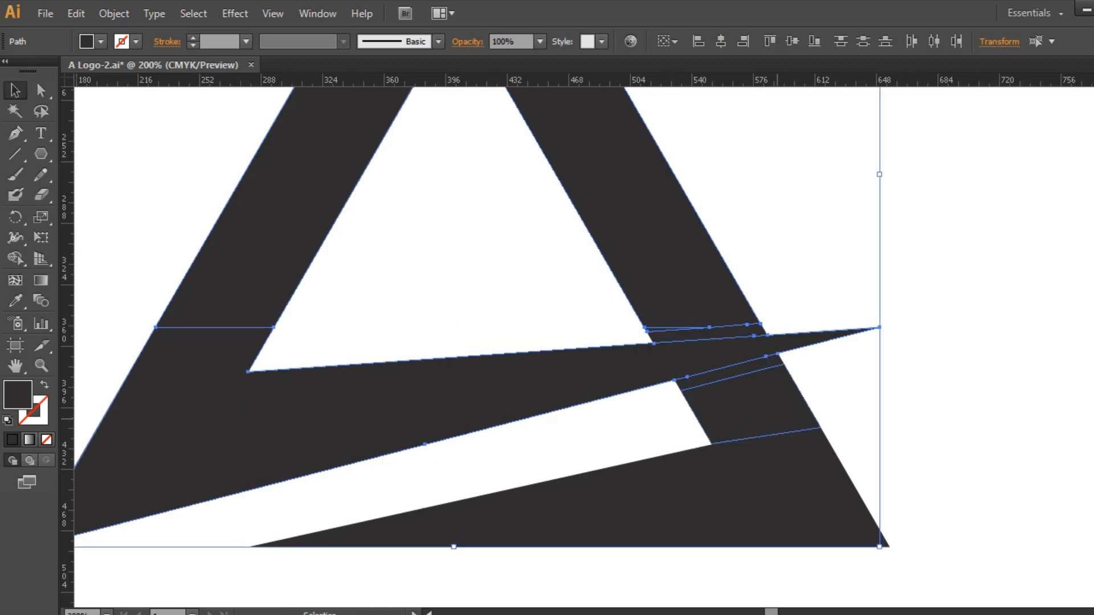
{"action": "key", "text": "ctrl+shift+F9"}
{"action": "left_click", "coordinate": [961, 458]}
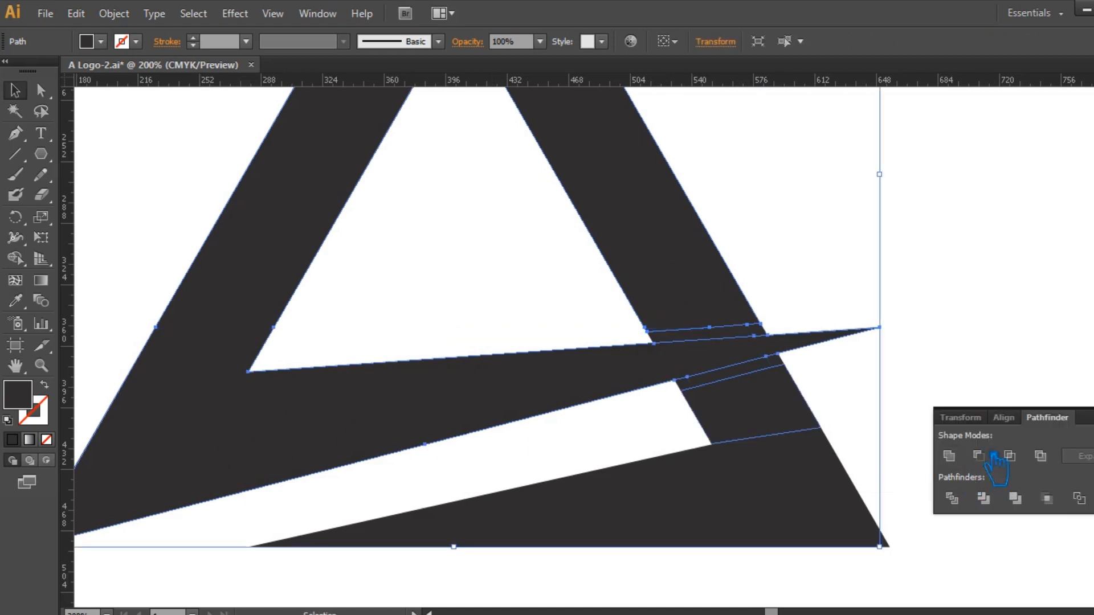
{"action": "key", "text": "ctrl+shift+F9"}
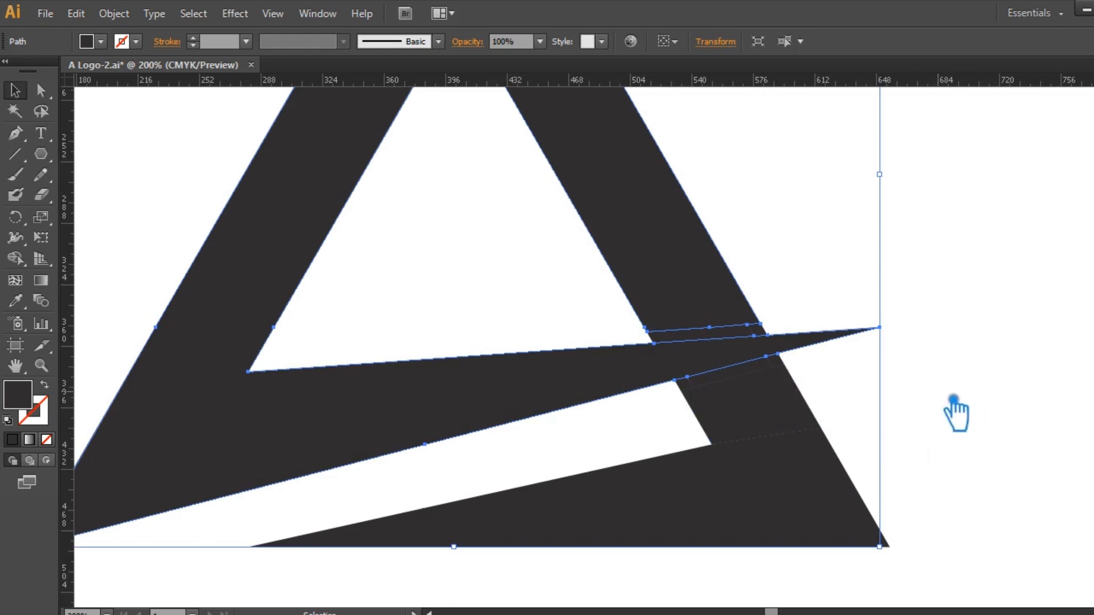
Remove the redundant anchor at the inner lower corner of the upper right leg with the Pen tool
{"action": "key", "text": "p"}
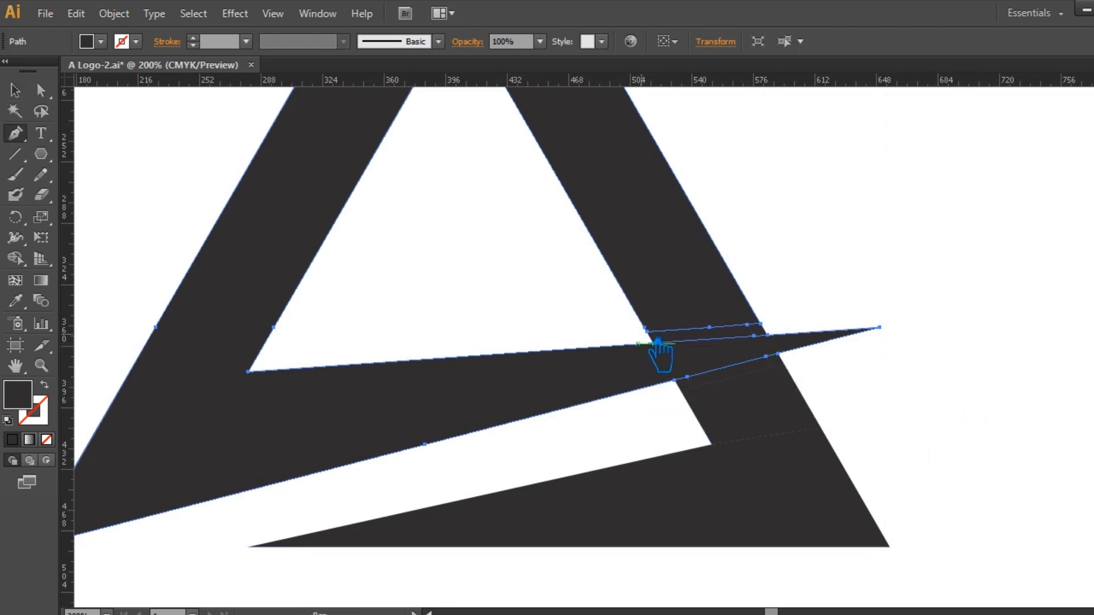
{"action": "left_click", "coordinate": [644, 329]}
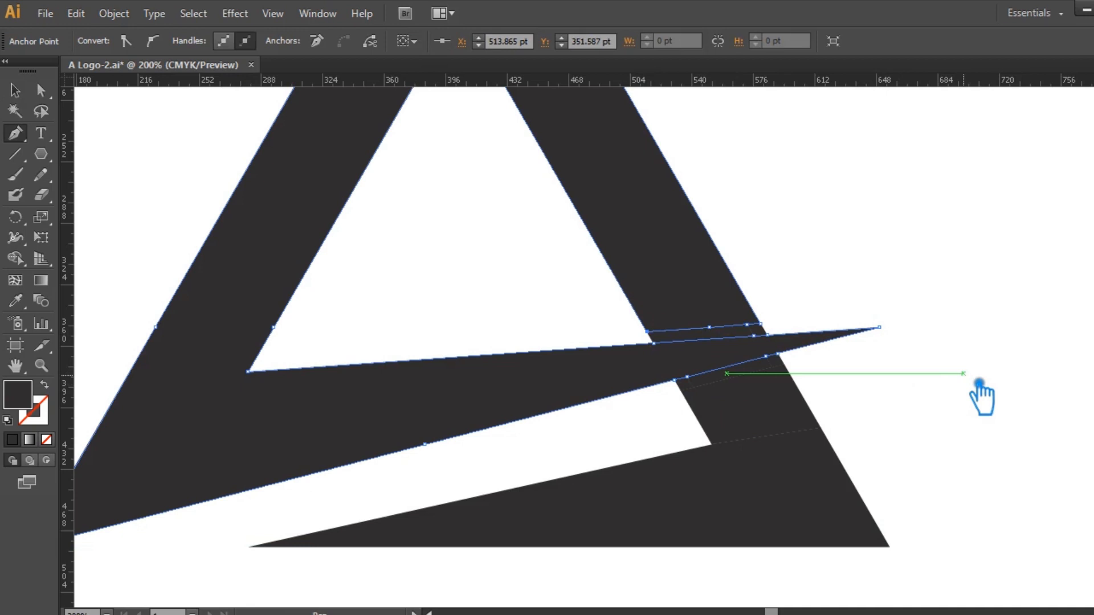
{"action": "left_click", "coordinate": [16, 90]}
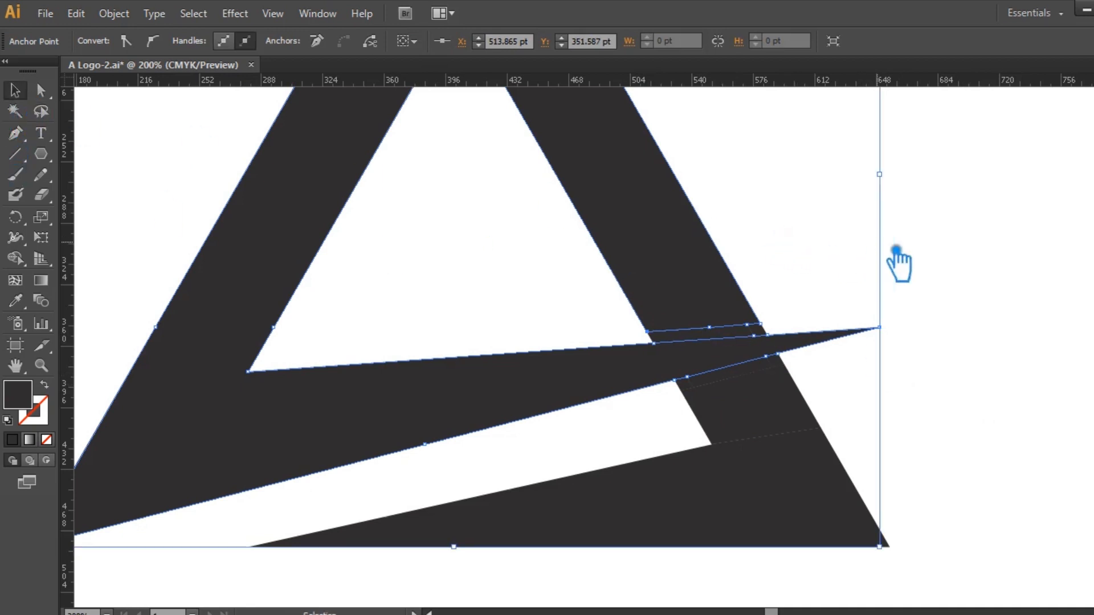
Delete the slivers between the upper right leg and the crossbar to leave a clean gap above the spike
{"action": "left_click", "coordinate": [940, 269]}
{"action": "left_click", "coordinate": [709, 340]}
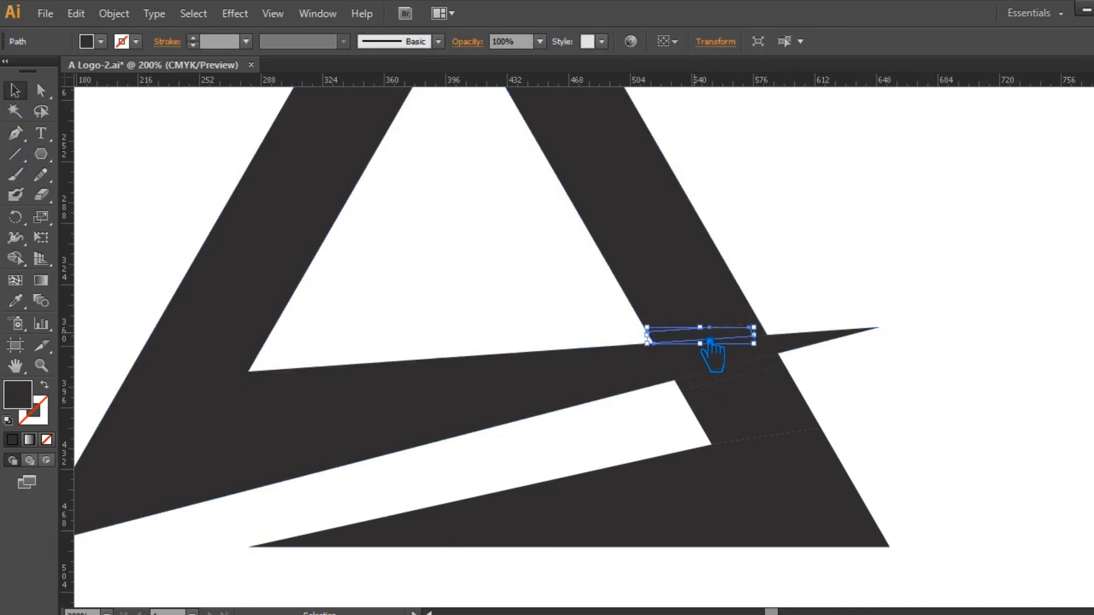
{"action": "key", "text": "Delete"}
{"action": "left_click", "coordinate": [764, 335]}
{"action": "key", "text": "Delete"}
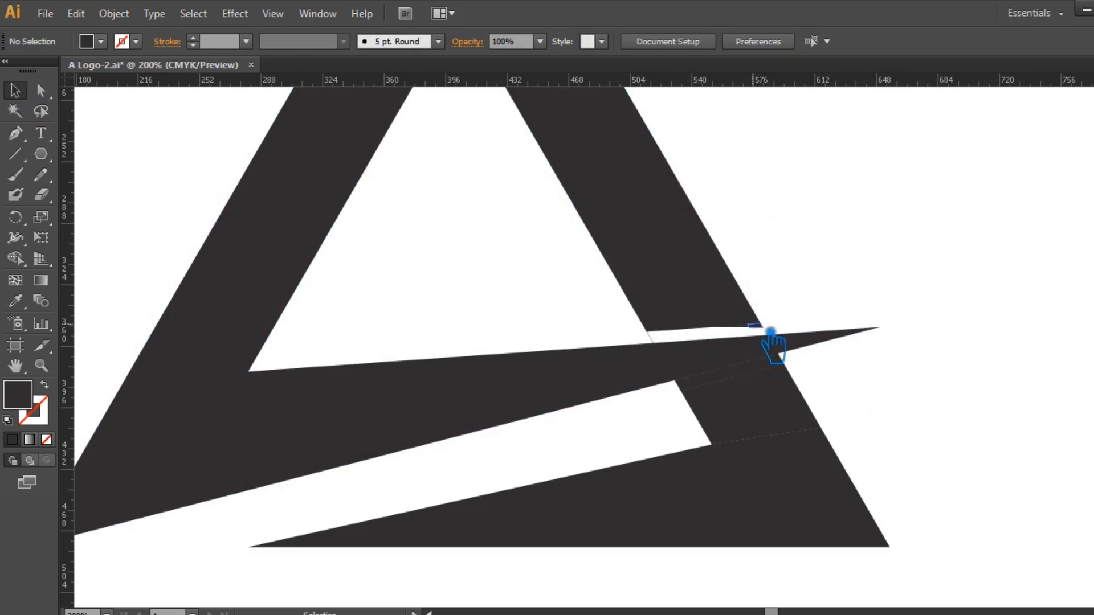
{"action": "left_click", "coordinate": [770, 334]}
{"action": "key", "text": "Delete"}
{"action": "left_click", "coordinate": [759, 336]}
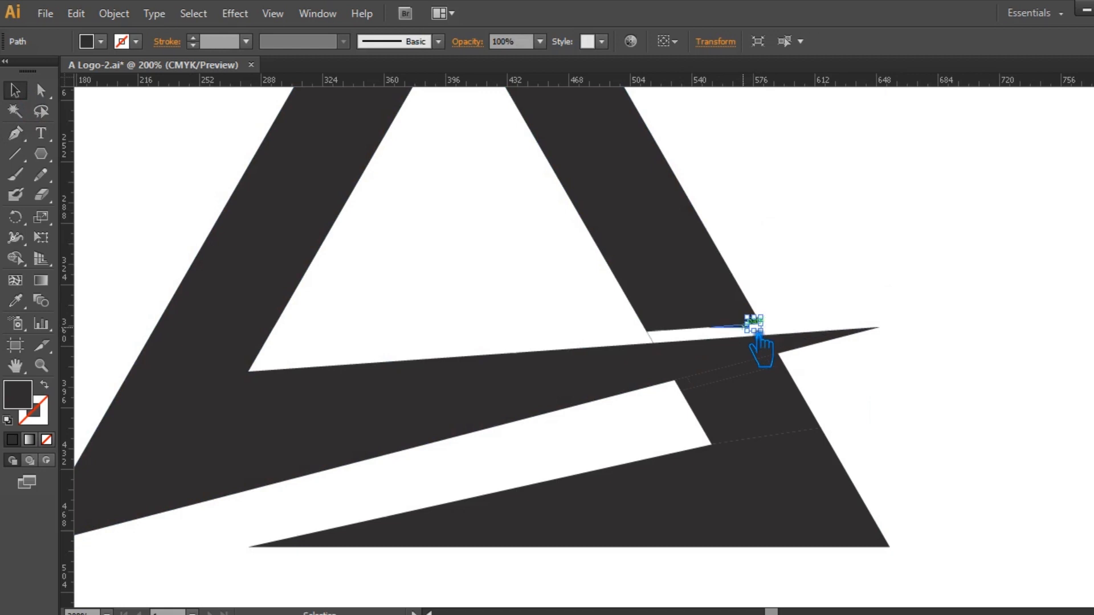
{"action": "key", "text": "Delete"}
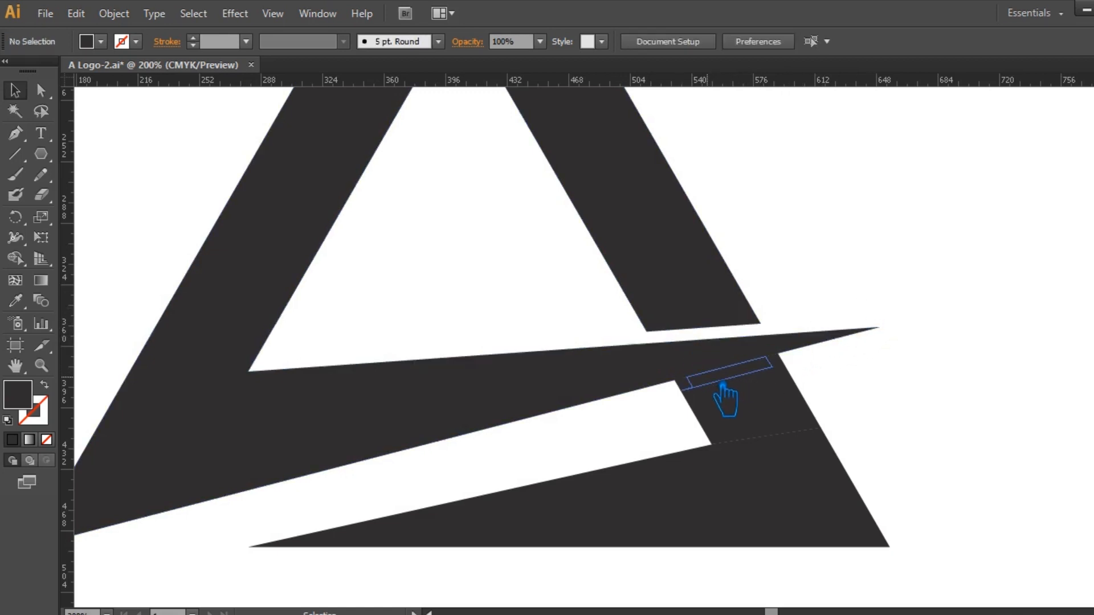
Fill the united main A shape with a dark blue
{"action": "left_click", "coordinate": [697, 393]}
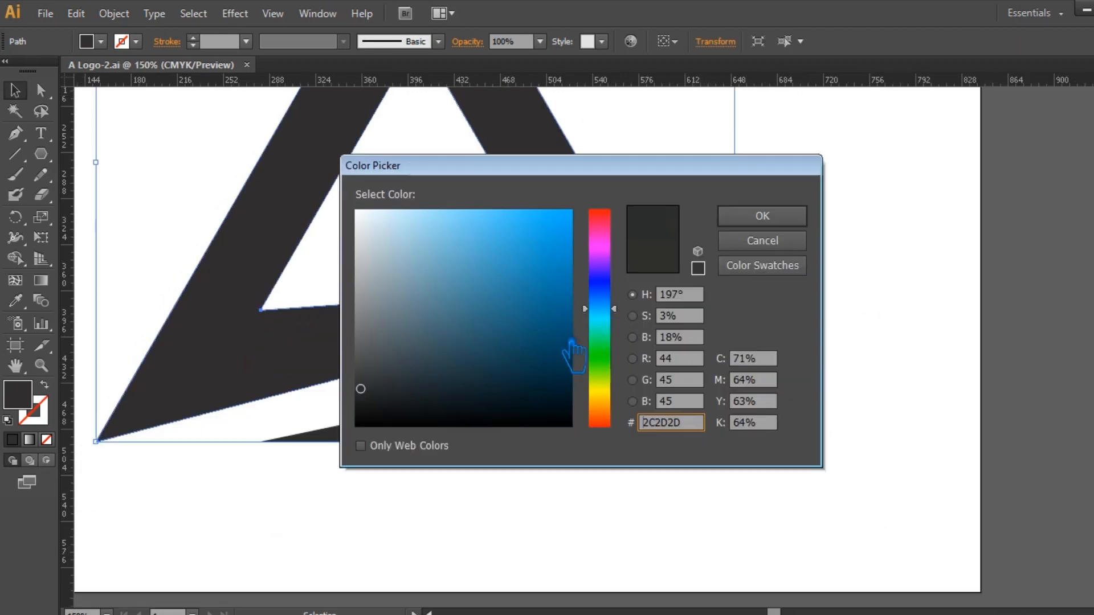
{"action": "left_click_drag", "start_coordinate": [569, 354], "coordinate": [545, 326]}
{"action": "left_click_drag", "start_coordinate": [634, 332], "coordinate": [624, 313]}
{"action": "left_click_drag", "start_coordinate": [527, 319], "coordinate": [517, 327]}
{"action": "left_click", "coordinate": [763, 217]}
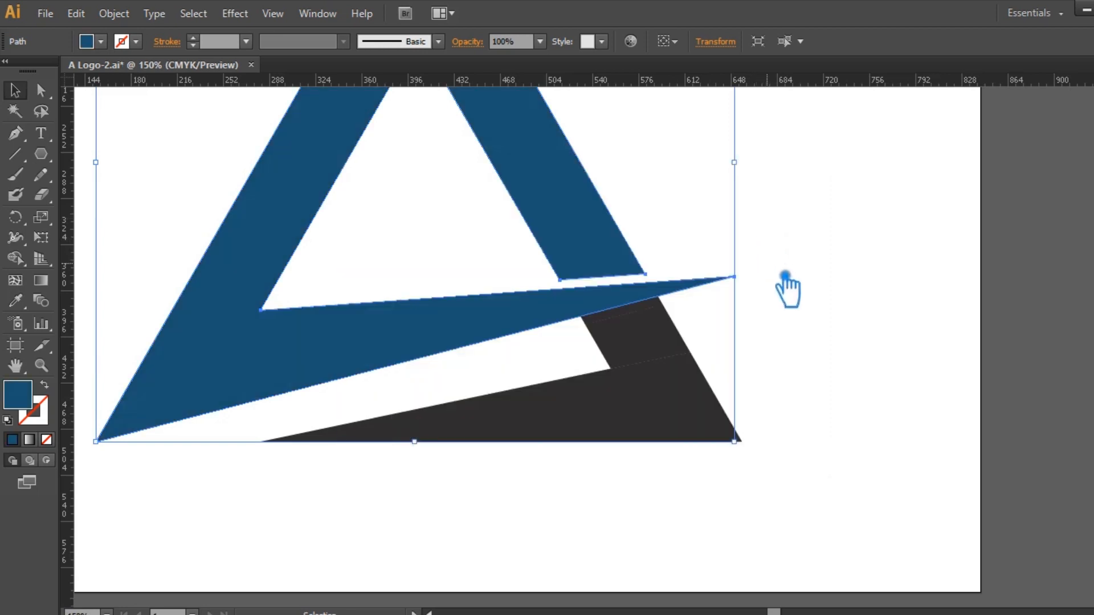
Change the main A shape's fill to a brighter teal
{"action": "left_click", "coordinate": [782, 271]}
{"action": "left_click", "coordinate": [524, 394]}
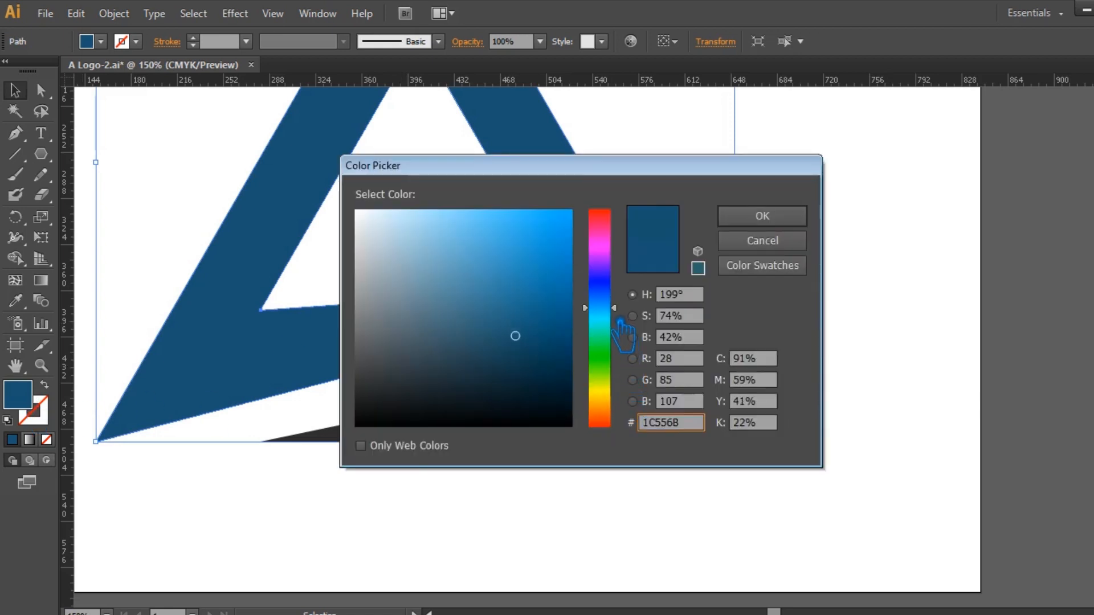
{"action": "left_click_drag", "start_coordinate": [615, 310], "coordinate": [617, 323]}
{"action": "mouse_move", "coordinate": [516, 336]}
{"action": "left_mouse_down"}
{"action": "mouse_move", "coordinate": [559, 347]}
{"action": "mouse_move", "coordinate": [552, 354]}
{"action": "mouse_move", "coordinate": [552, 315]}
{"action": "left_mouse_up"}
{"action": "left_click", "coordinate": [794, 216]}
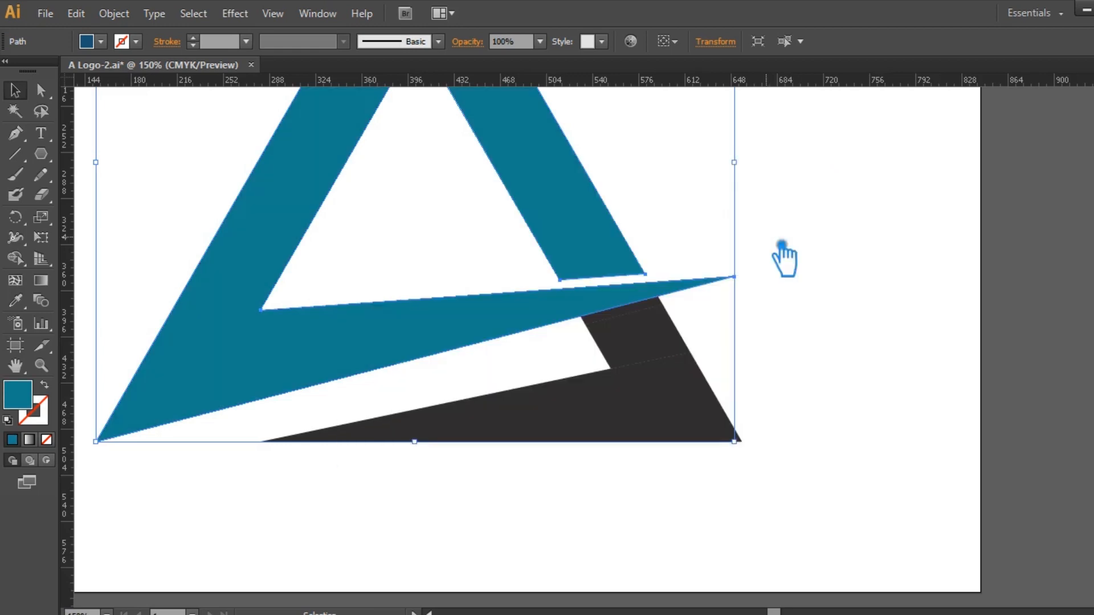
{"action": "left_click", "coordinate": [792, 290]}
Fill the thin strip directly under the spike with a darker shade of the teal sampled from the main shape
{"action": "left_click", "coordinate": [644, 319]}
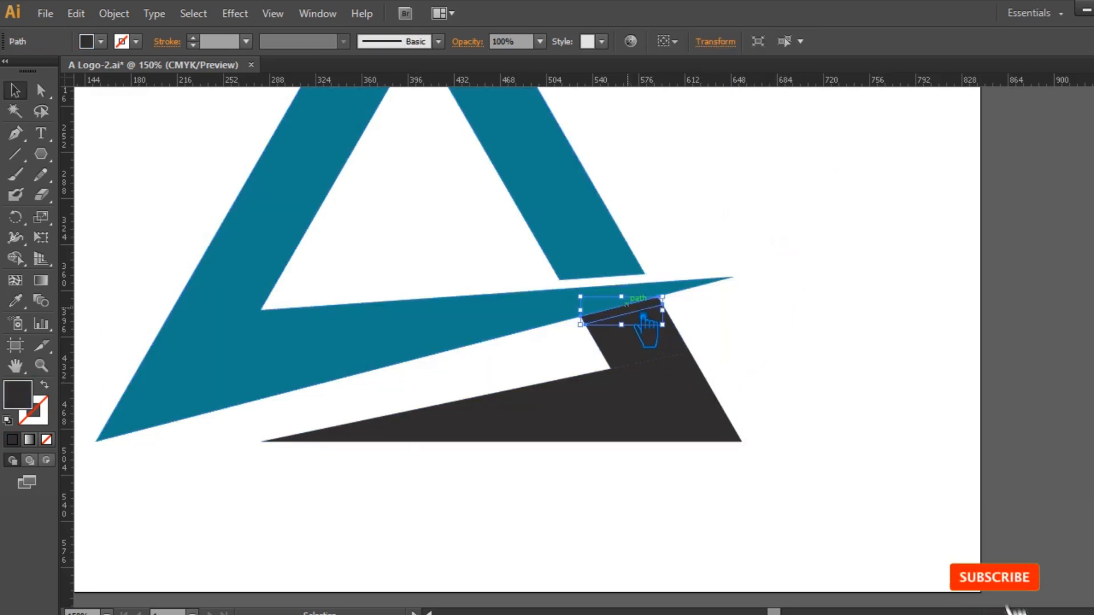
{"action": "key", "text": "i"}
{"action": "left_click", "coordinate": [392, 344]}
{"action": "double_click", "coordinate": [32, 403]}
{"action": "left_click", "coordinate": [529, 341]}
{"action": "left_click", "coordinate": [533, 349]}
{"action": "left_click", "coordinate": [762, 216]}
{"action": "key", "text": "v"}
{"action": "left_click", "coordinate": [761, 342]}
Fill the right leg piece below the thin strip with the strip's sampled color, darkened to 0E4442
{"action": "left_click", "coordinate": [673, 350]}
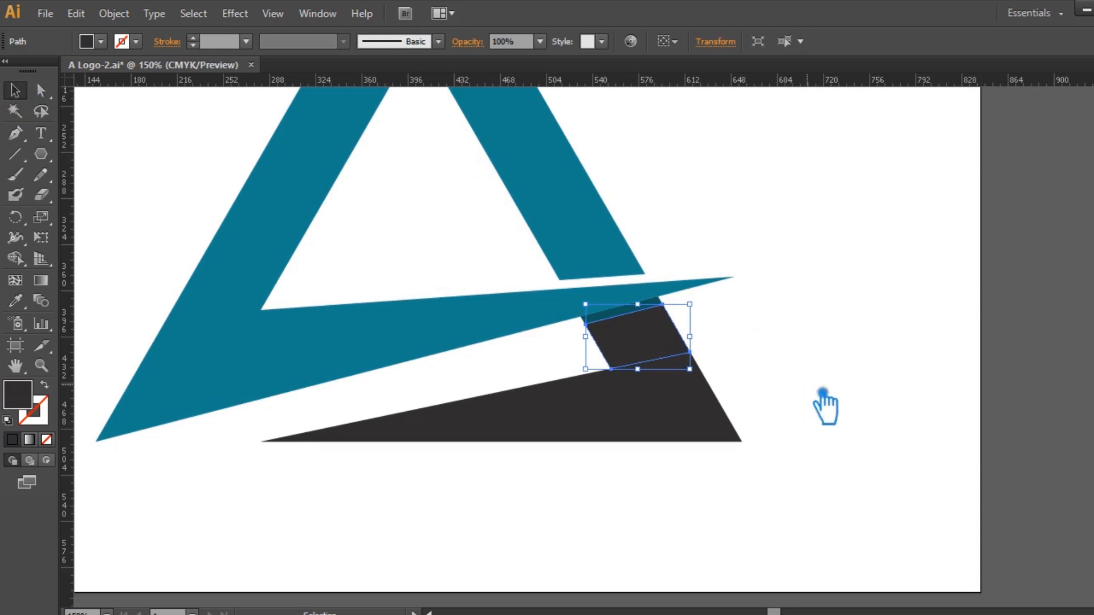
{"action": "left_click", "coordinate": [16, 300]}
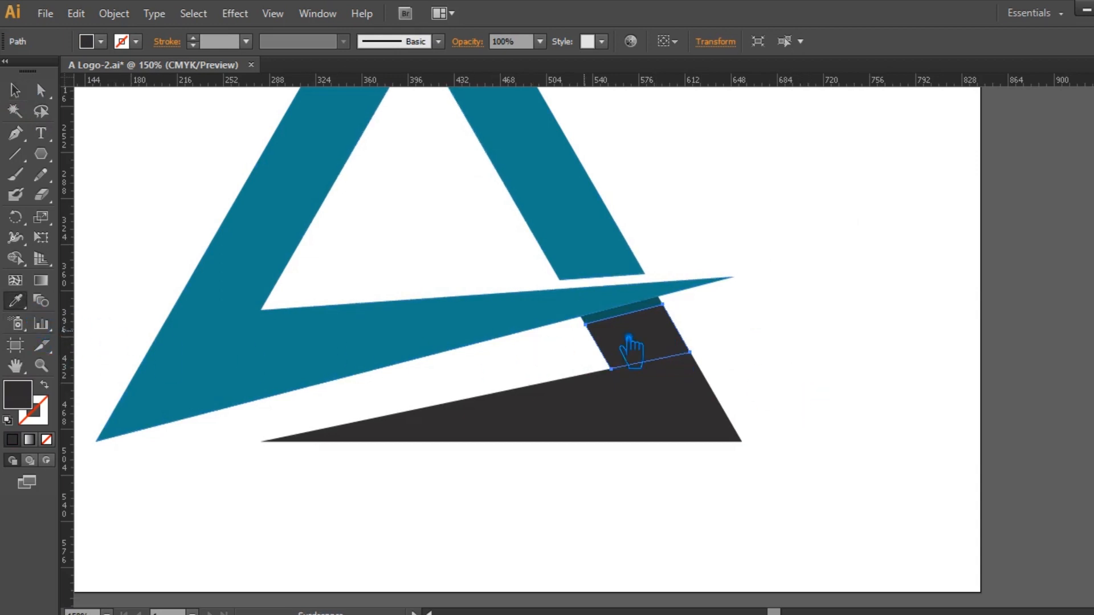
{"action": "left_click", "coordinate": [649, 317]}
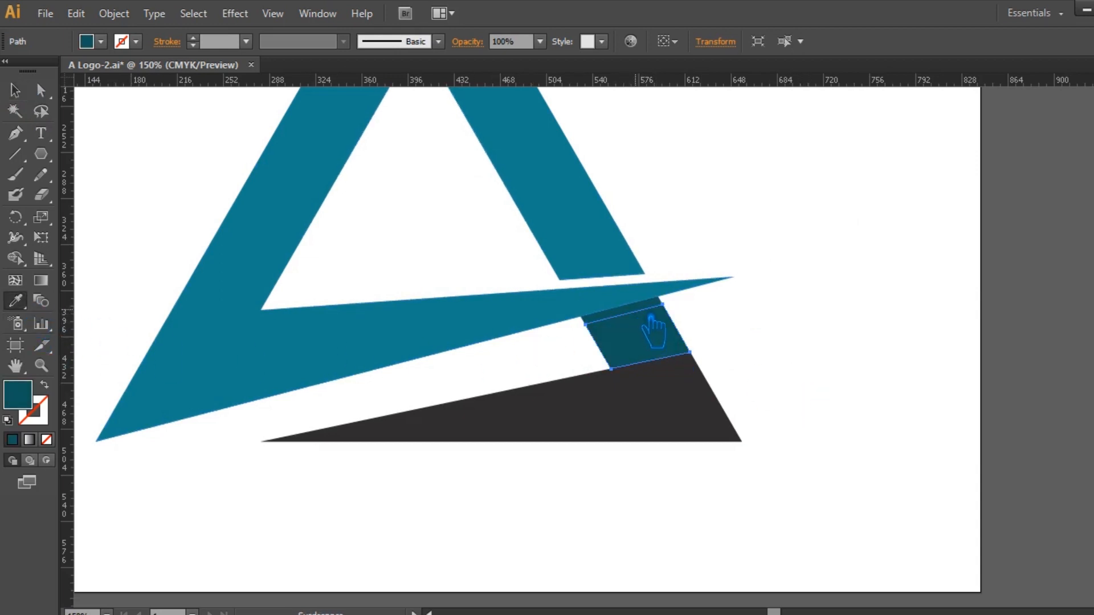
{"action": "left_click", "coordinate": [15, 91]}
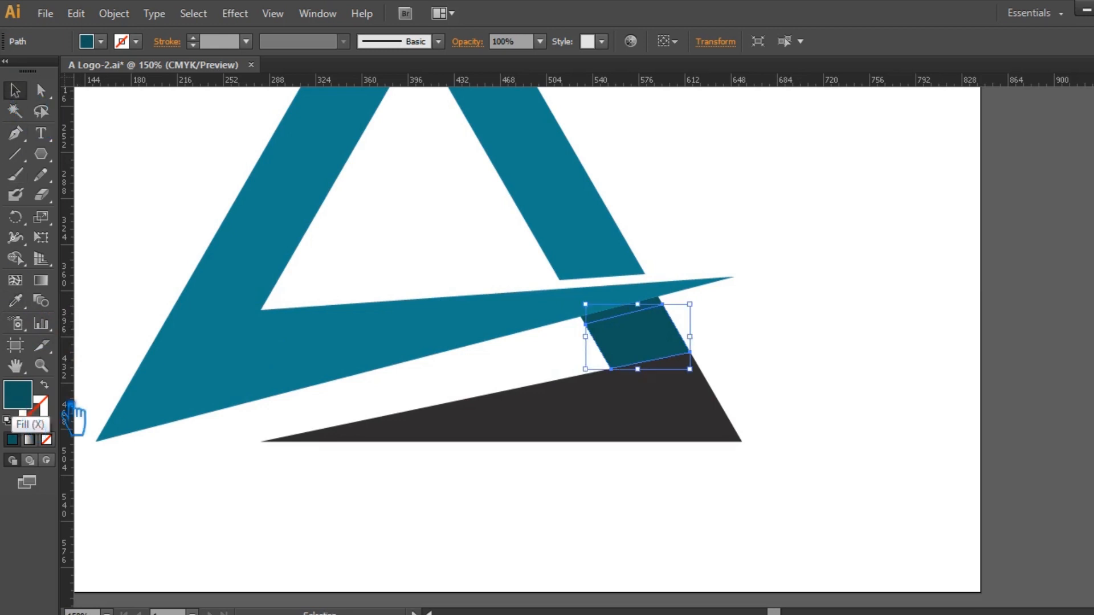
{"action": "double_click", "coordinate": [19, 395]}
{"action": "type", "text": "0E4545"}
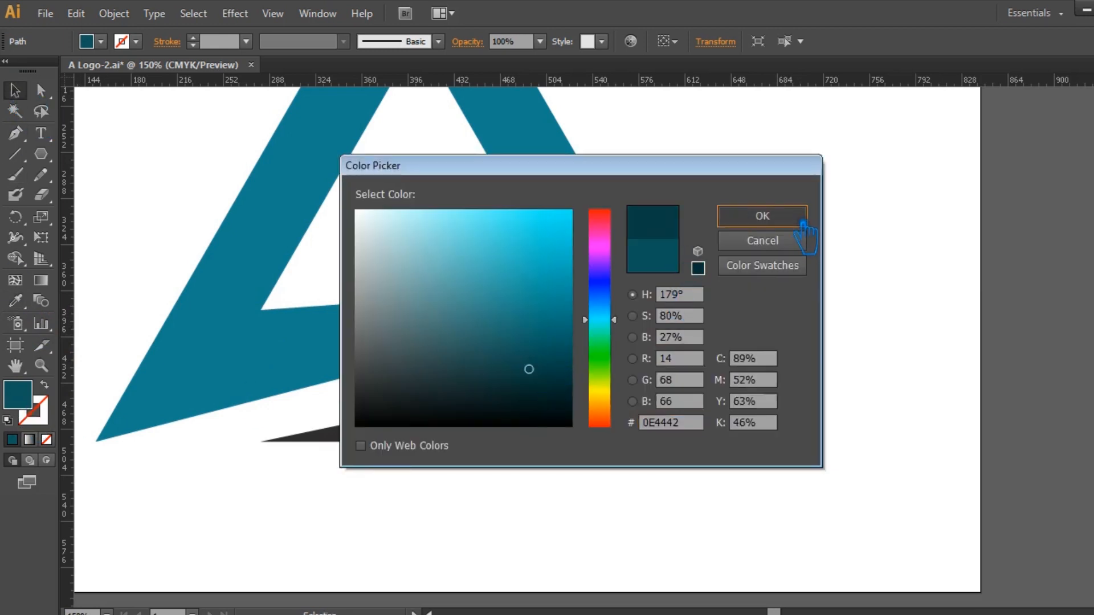
{"action": "left_click", "coordinate": [797, 223]}
{"action": "left_click", "coordinate": [824, 186]}
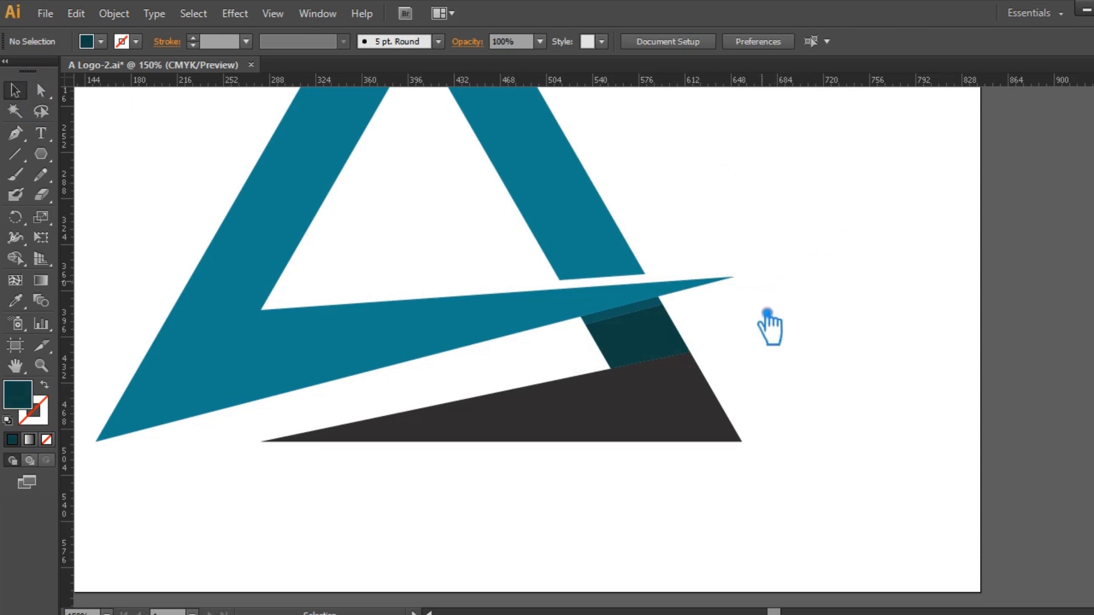
Copy the darker fill of the right leg piece onto the thin strip under the spike with the Eyedropper
{"action": "left_click", "coordinate": [646, 323]}
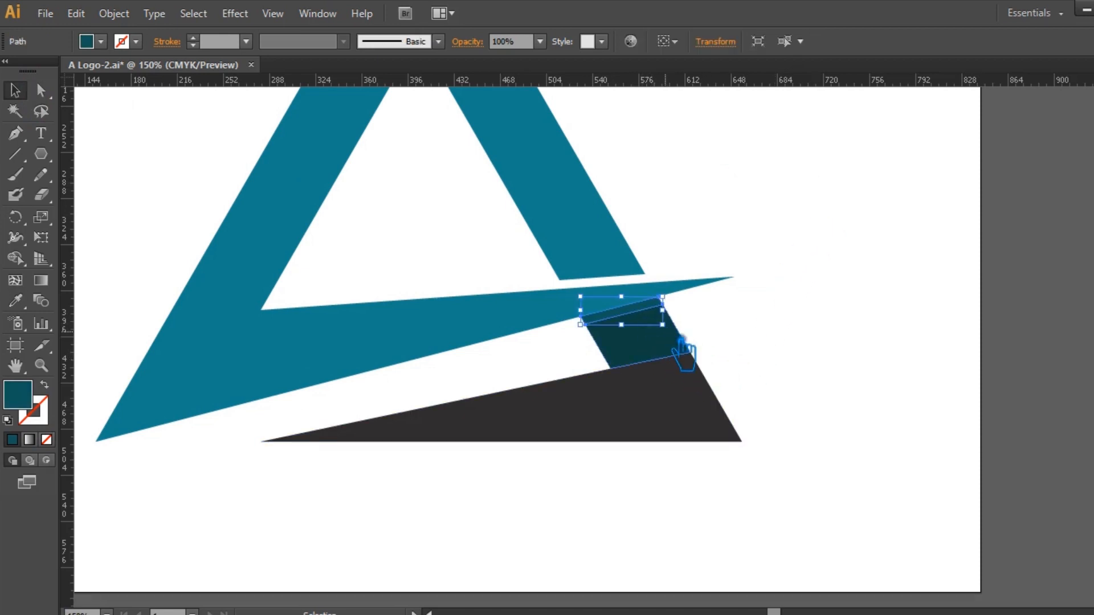
{"action": "key", "text": "i"}
{"action": "left_click", "coordinate": [676, 344]}
{"action": "left_click", "coordinate": [706, 286]}
Fill the right leg piece with the main shape's sampled teal, darkened to 126666
{"action": "left_click", "coordinate": [664, 347]}
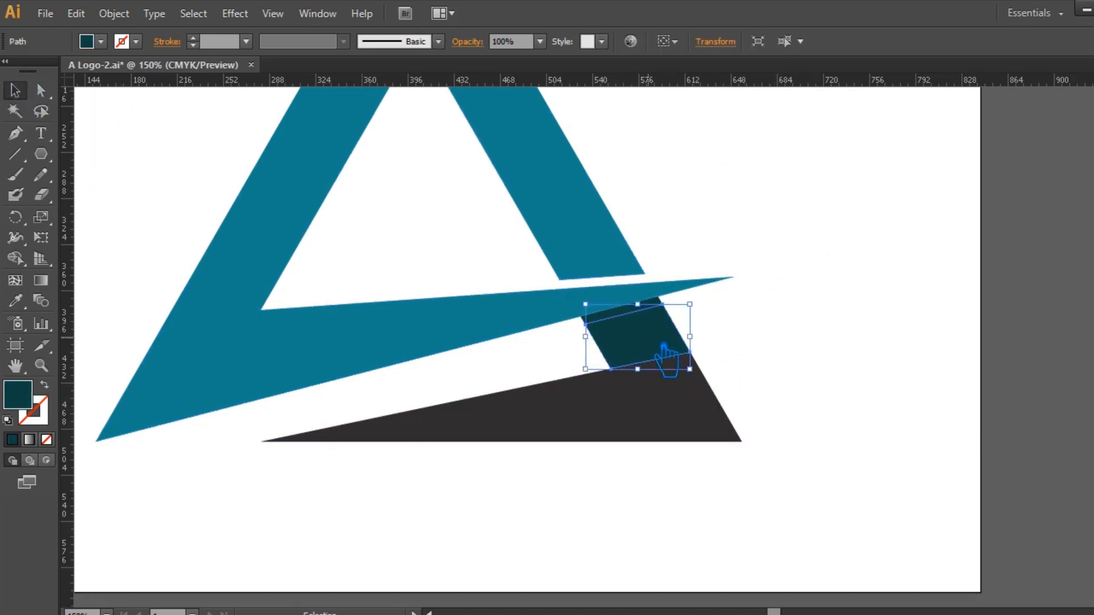
{"action": "left_click", "coordinate": [17, 302]}
{"action": "left_click", "coordinate": [117, 419]}
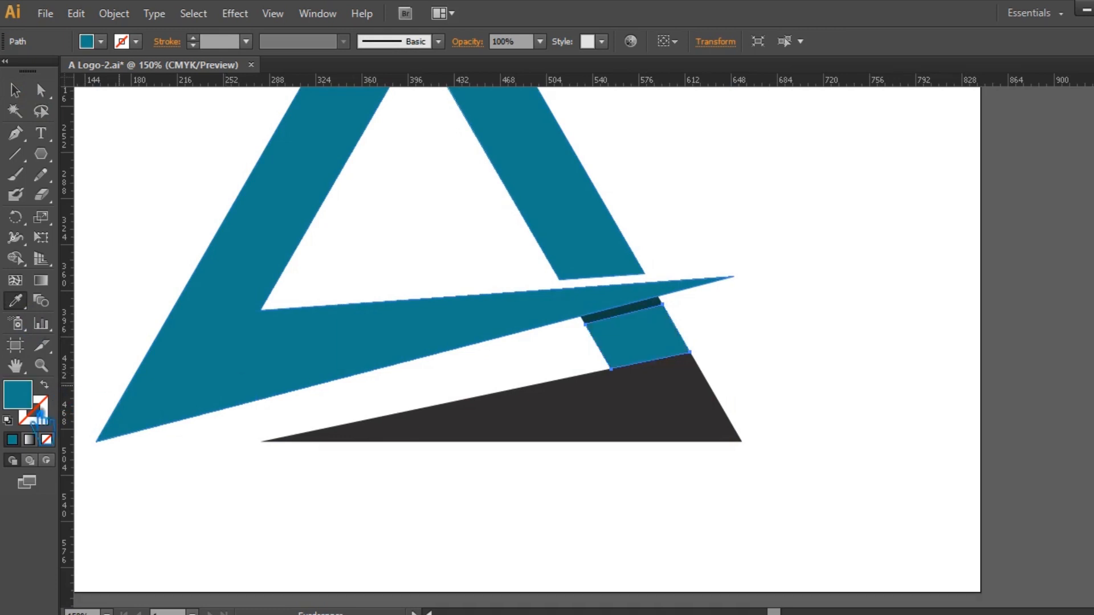
{"action": "double_click", "coordinate": [18, 394]}
{"action": "left_click", "coordinate": [534, 340]}
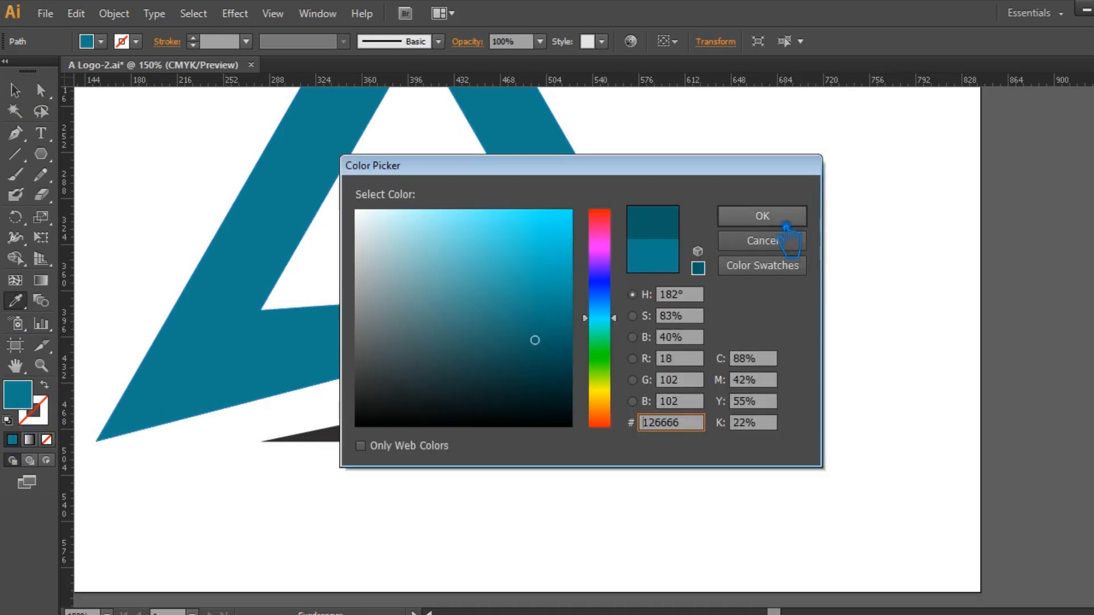
{"action": "left_click", "coordinate": [763, 215]}
{"action": "left_click", "coordinate": [17, 91]}
{"action": "left_click", "coordinate": [873, 342]}
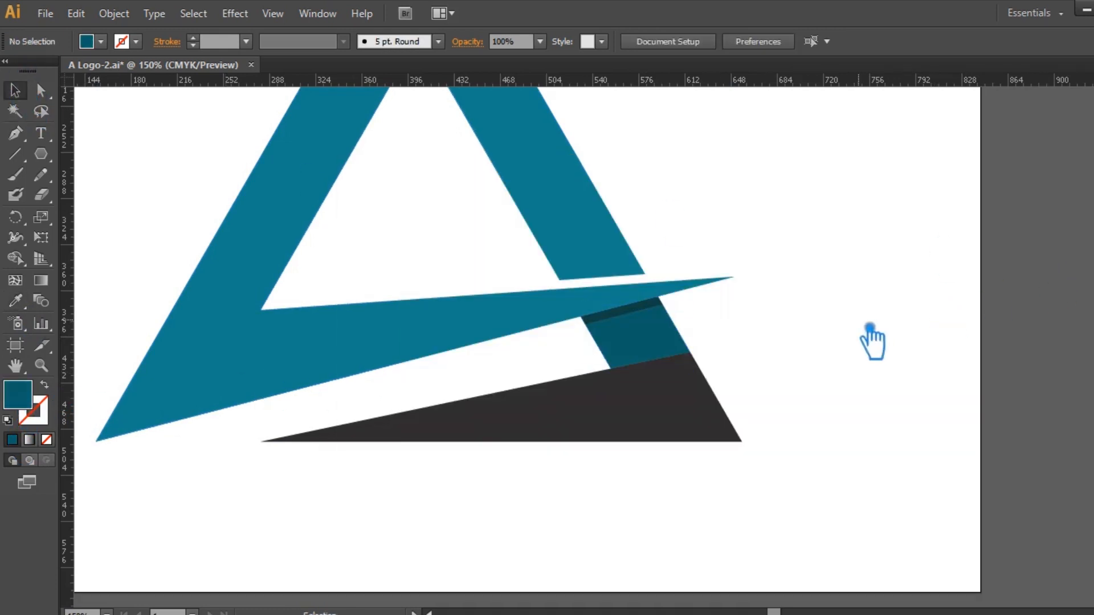
Refine the fill of the right leg piece to a slightly deeper dark teal
{"action": "left_click", "coordinate": [670, 356]}
{"action": "double_click", "coordinate": [30, 402]}
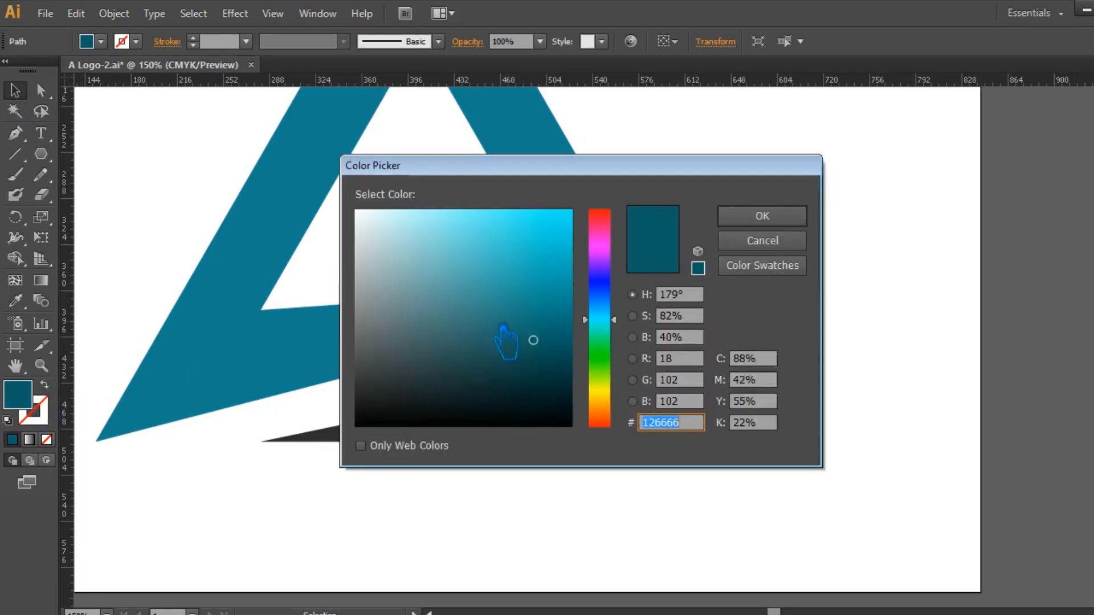
{"action": "left_click", "coordinate": [544, 365]}
{"action": "left_click", "coordinate": [763, 216]}
{"action": "left_click", "coordinate": [666, 351]}
{"action": "double_click", "coordinate": [17, 393]}
{"action": "left_click", "coordinate": [546, 339]}
{"action": "left_click", "coordinate": [763, 216]}
{"action": "left_click", "coordinate": [822, 248]}
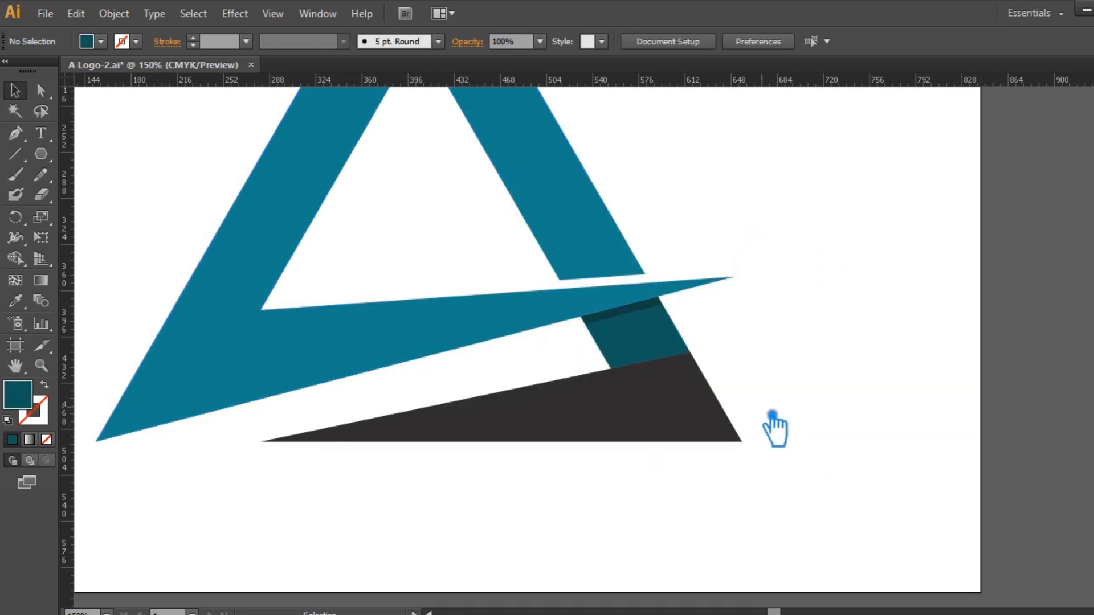
Fill the lower triangular base piece with the teal sampled from the main A shape
{"action": "left_click", "coordinate": [695, 405]}
{"action": "left_click", "coordinate": [304, 220]}
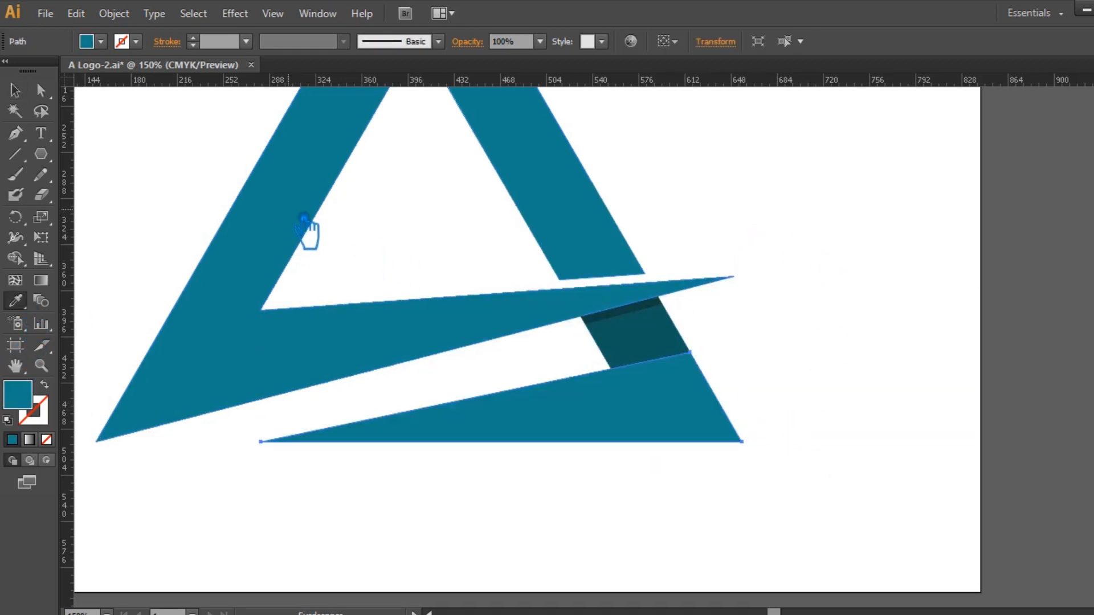
{"action": "key", "text": "v"}
{"action": "left_click", "coordinate": [286, 243]}
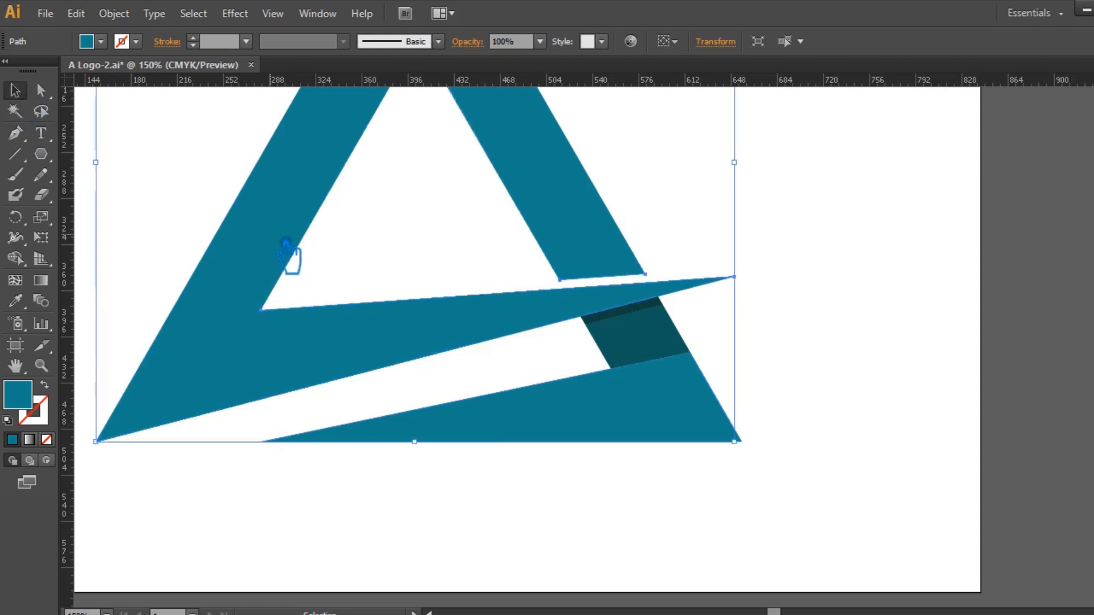
{"action": "left_click", "coordinate": [590, 425]}
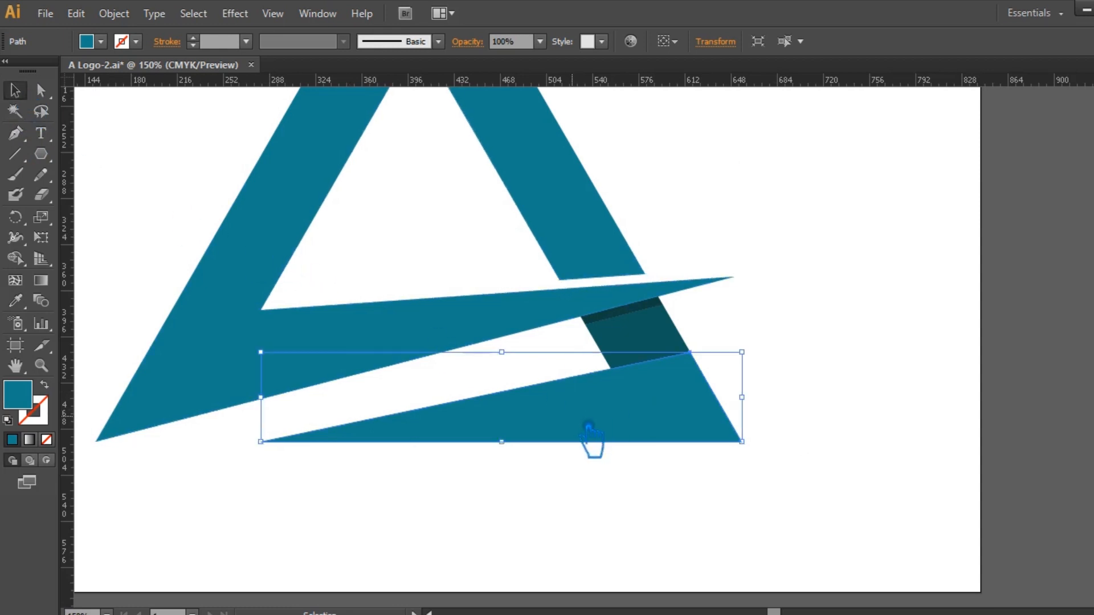
Group the main A shape with the base triangle and fill the group with the lighter teal 1CA5A5
{"action": "left_click", "coordinate": [376, 356], "text": "shift"}
{"action": "key", "text": "ctrl+g"}
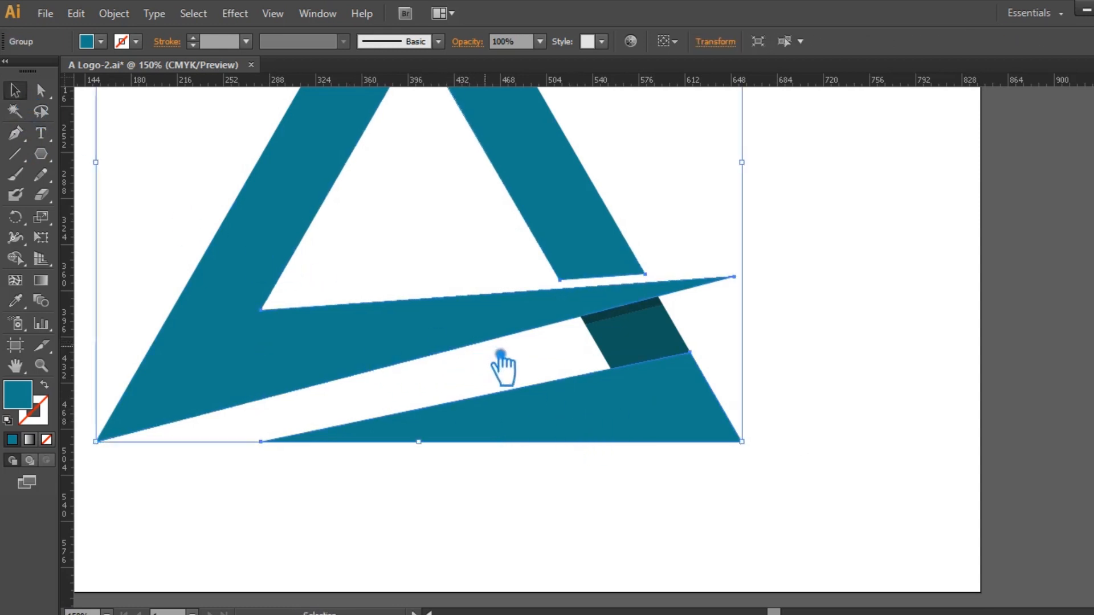
{"action": "double_click", "coordinate": [34, 402]}
{"action": "left_click", "coordinate": [535, 286]}
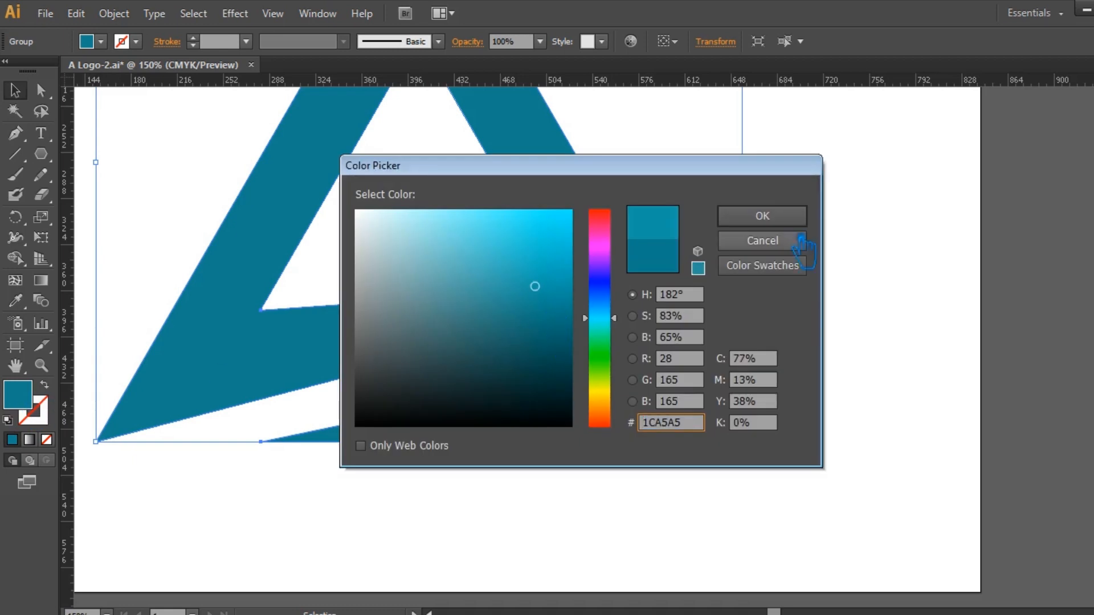
{"action": "left_click", "coordinate": [786, 219]}
{"action": "left_click", "coordinate": [860, 235]}
{"action": "left_click", "coordinate": [386, 364]}
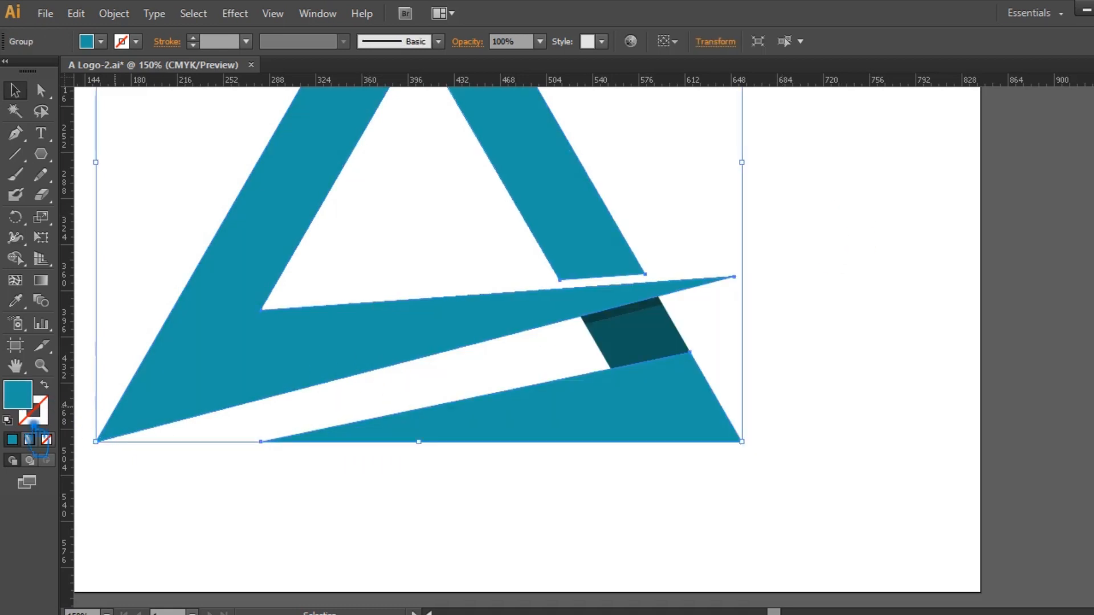
Darken the fill of the grouped A shape and base triangle to teal 1B8784
{"action": "double_click", "coordinate": [23, 408]}
{"action": "left_click", "coordinate": [527, 310]}
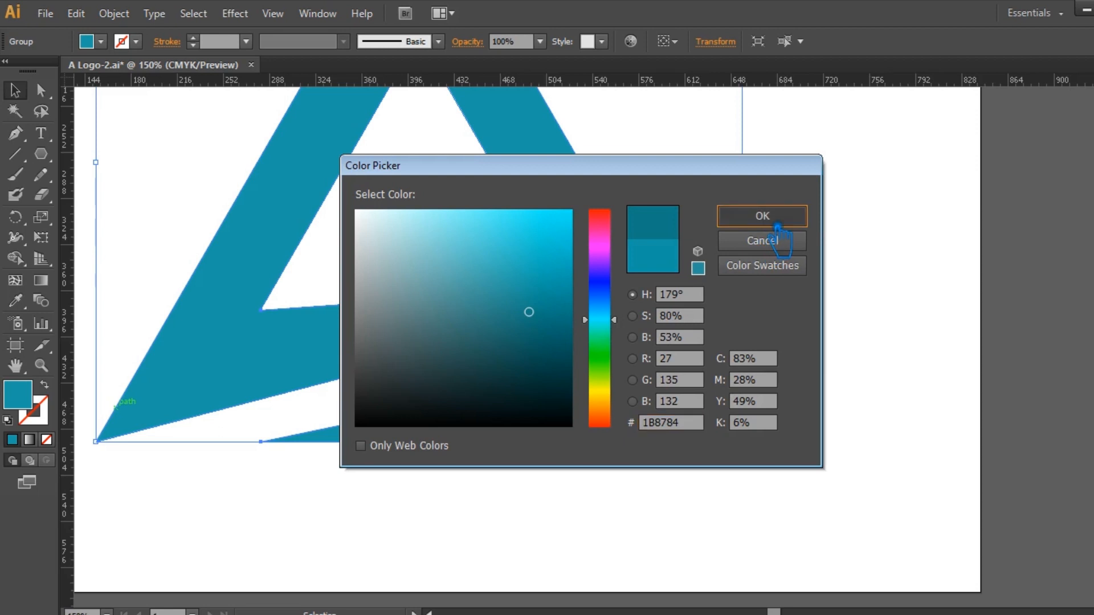
{"action": "left_click", "coordinate": [778, 217]}
{"action": "left_click", "coordinate": [841, 243]}
{"action": "key", "text": "ctrl+minus"}
{"action": "key", "text": "ctrl+minus"}
{"action": "key", "text": "ctrl+minus"}
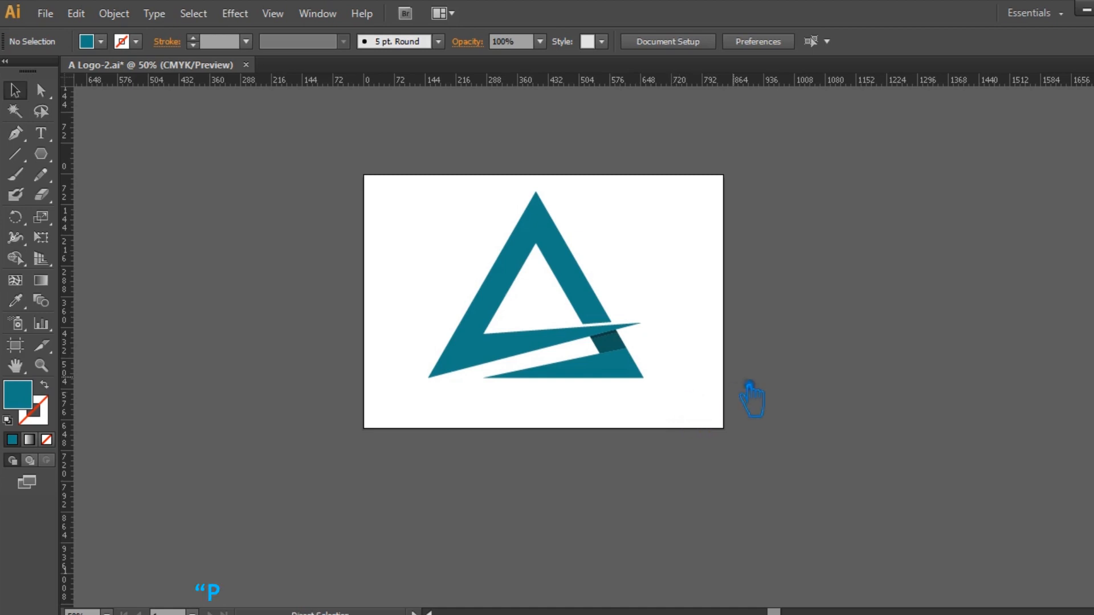
Shorten the base triangle by moving its left tip anchor horizontally inward to about X 368.667 pt
{"action": "key", "text": "ctrl+plus"}
{"action": "key", "text": "ctrl+plus"}
{"action": "key", "text": "ctrl+plus"}
{"action": "key", "text": "a"}
{"action": "left_click_drag", "start_coordinate": [275, 445], "coordinate": [391, 454]}
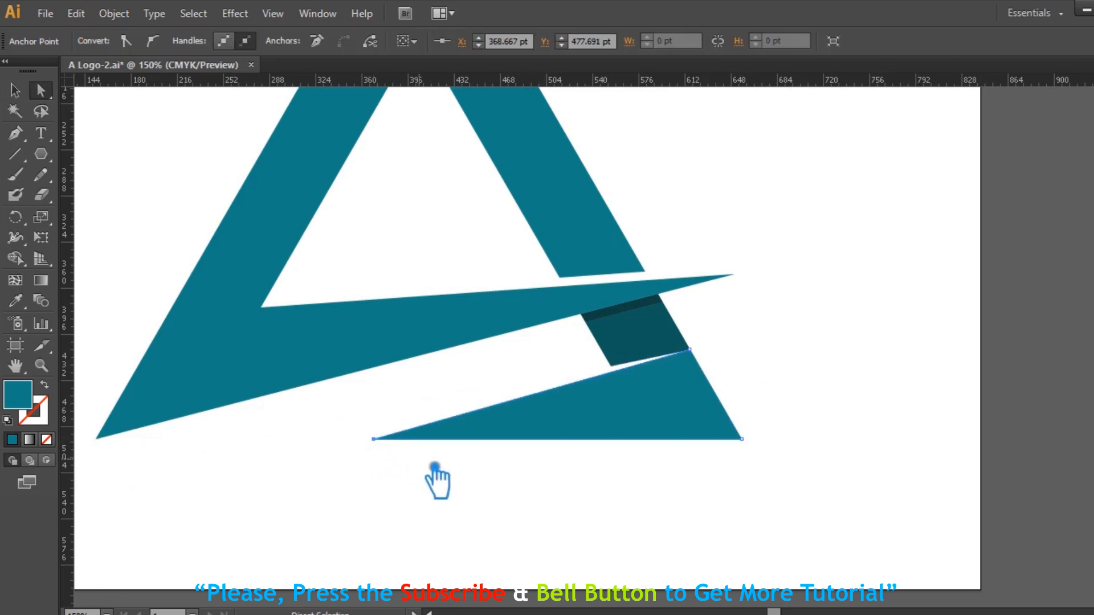
{"action": "left_click", "coordinate": [499, 528]}
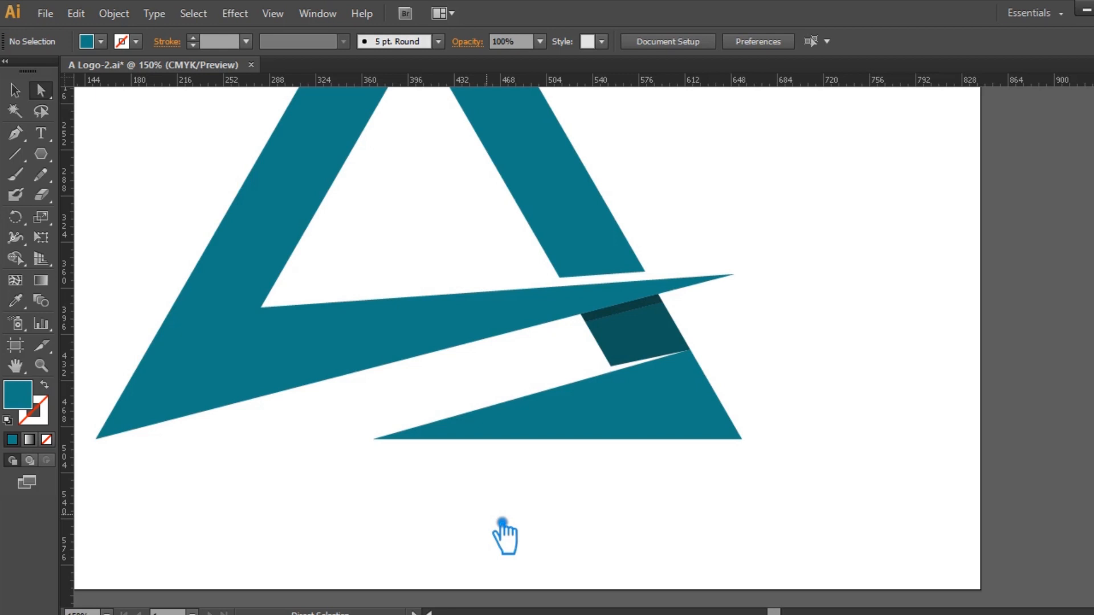
Move the lower-left corner anchor of the dark leg piece down onto the base triangle's sloping edge to close the gap
{"action": "scroll", "coordinate": [535, 516], "scroll_direction": "down", "scroll_amount": 1}
{"action": "scroll", "coordinate": [534, 516], "scroll_direction": "up", "scroll_amount": 5}
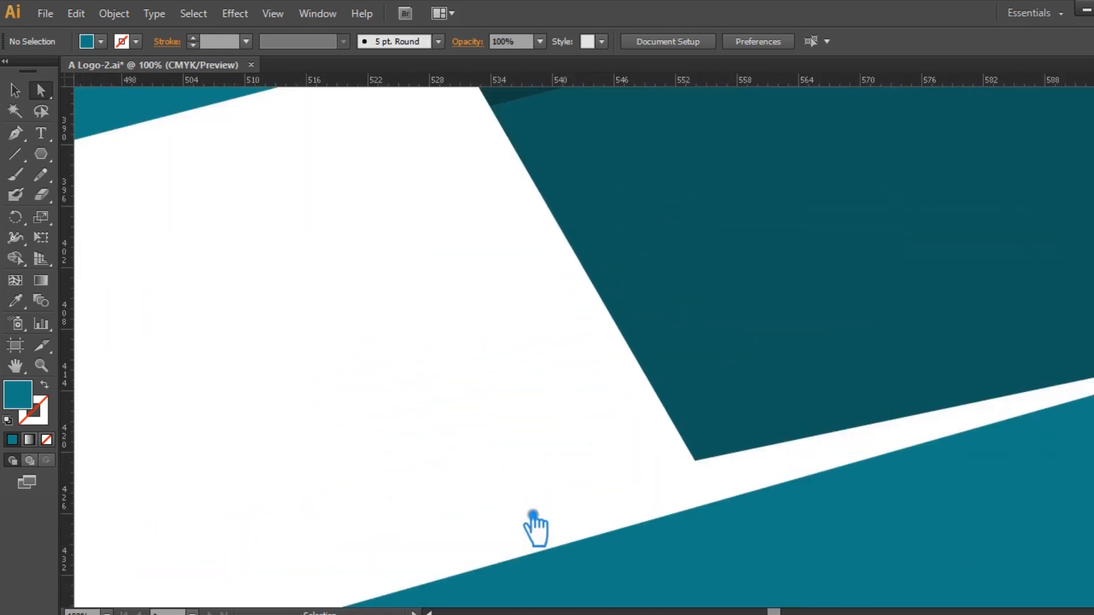
{"action": "left_click_drag", "start_coordinate": [535, 516], "coordinate": [416, 364]}
{"action": "left_click", "coordinate": [15, 91]}
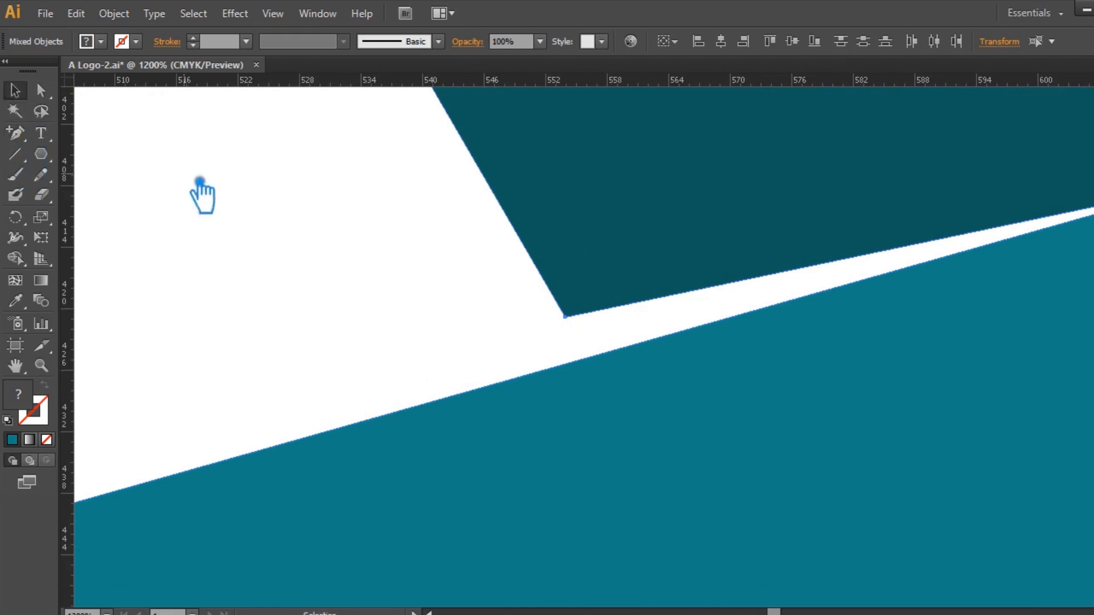
{"action": "left_click", "coordinate": [202, 183]}
{"action": "key", "text": "a"}
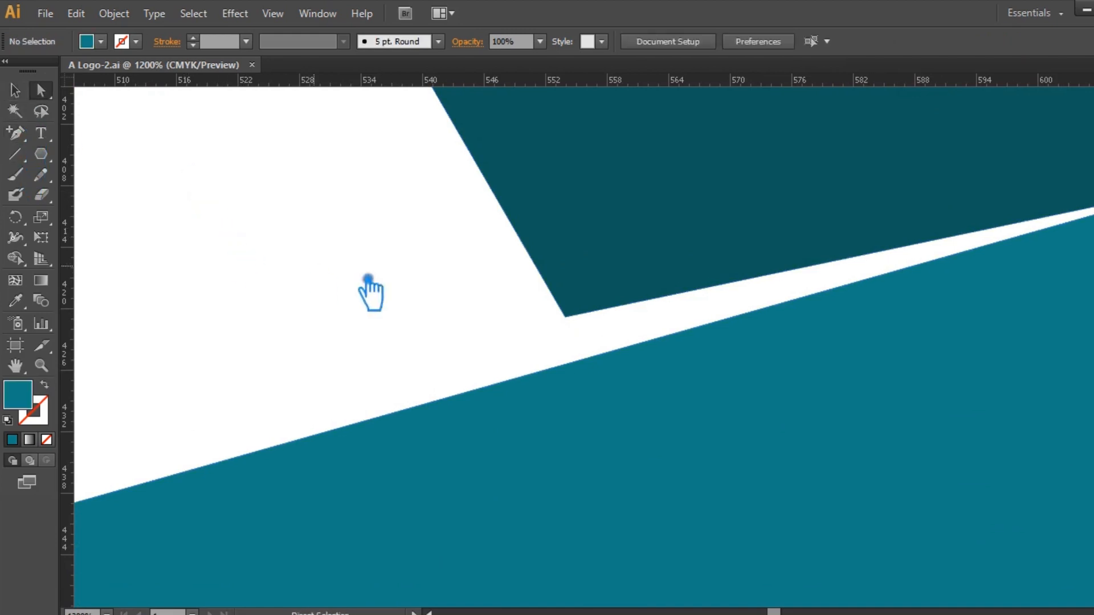
{"action": "left_click", "coordinate": [581, 328]}
{"action": "left_click_drag", "start_coordinate": [580, 328], "coordinate": [604, 365]}
{"action": "left_click", "coordinate": [15, 90]}
{"action": "left_click", "coordinate": [260, 262]}
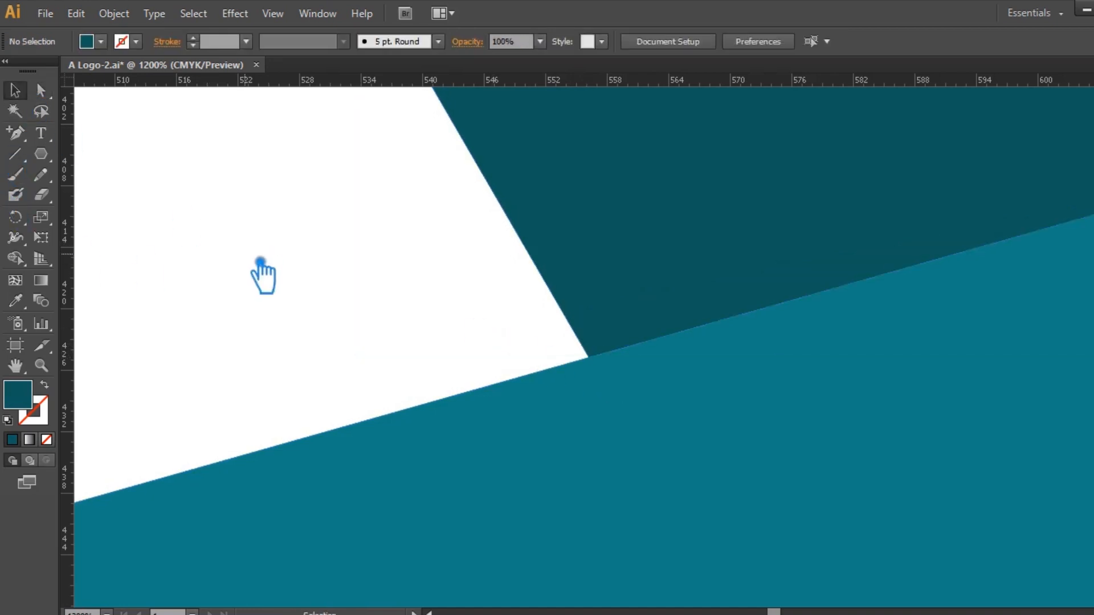
Apply the white-to-black linear gradient fill to both the main A shape and the base triangle
{"action": "key", "text": "ctrl+minus"}
{"action": "key", "text": "ctrl+minus"}
{"action": "key", "text": "ctrl+minus"}
{"action": "key", "text": "ctrl+minus"}
{"action": "key", "text": "ctrl+minus"}
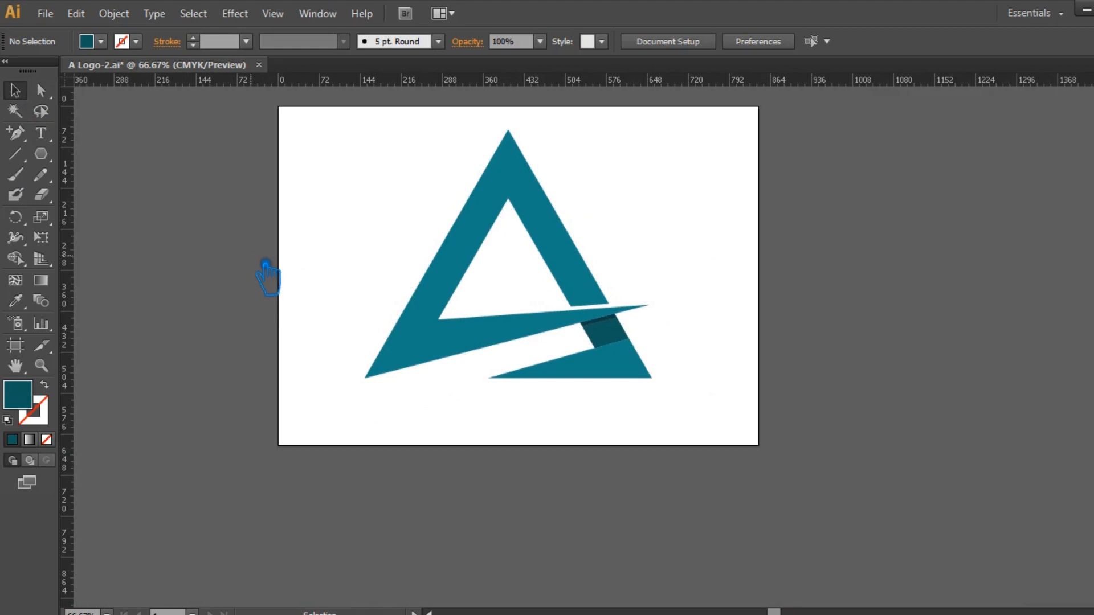
{"action": "left_click_drag", "start_coordinate": [695, 406], "coordinate": [349, 147]}
{"action": "key", "text": "ctrl+g"}
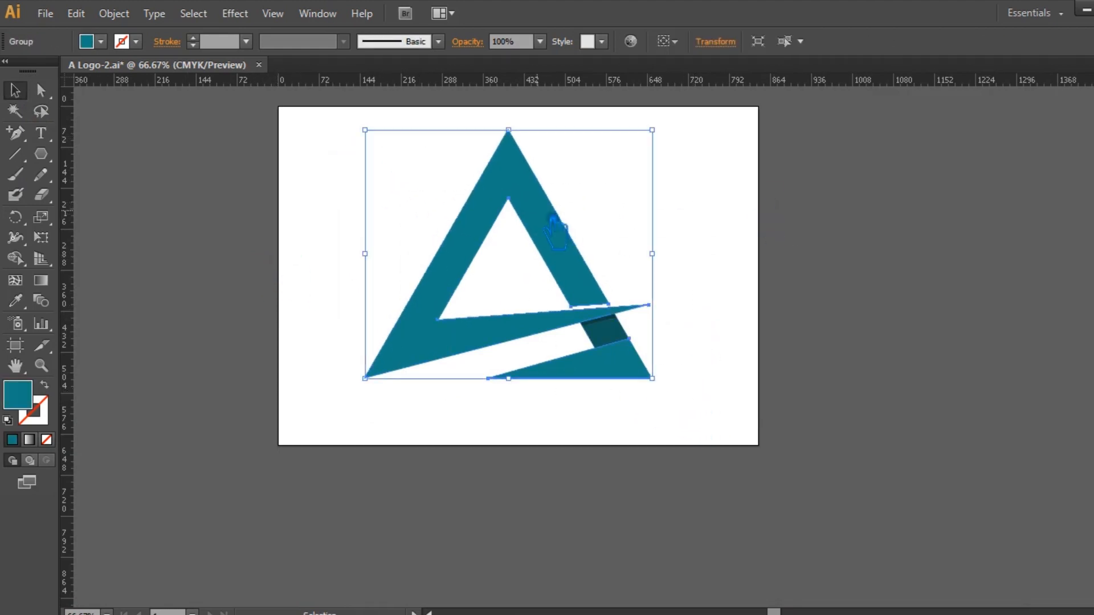
{"action": "left_click", "coordinate": [446, 298]}
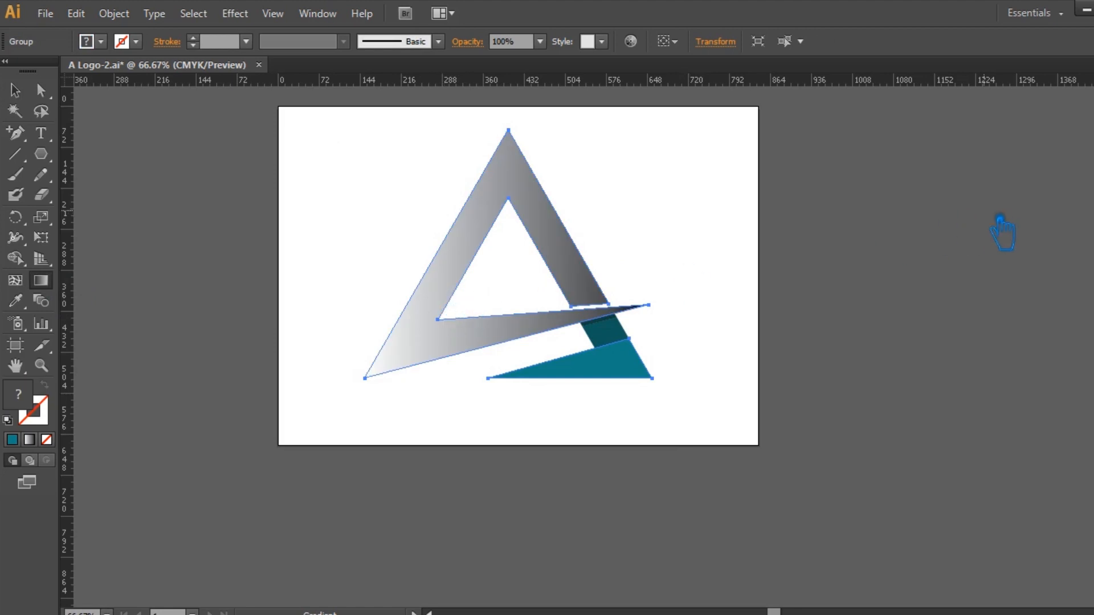
{"action": "key", "text": "ctrl+F9"}
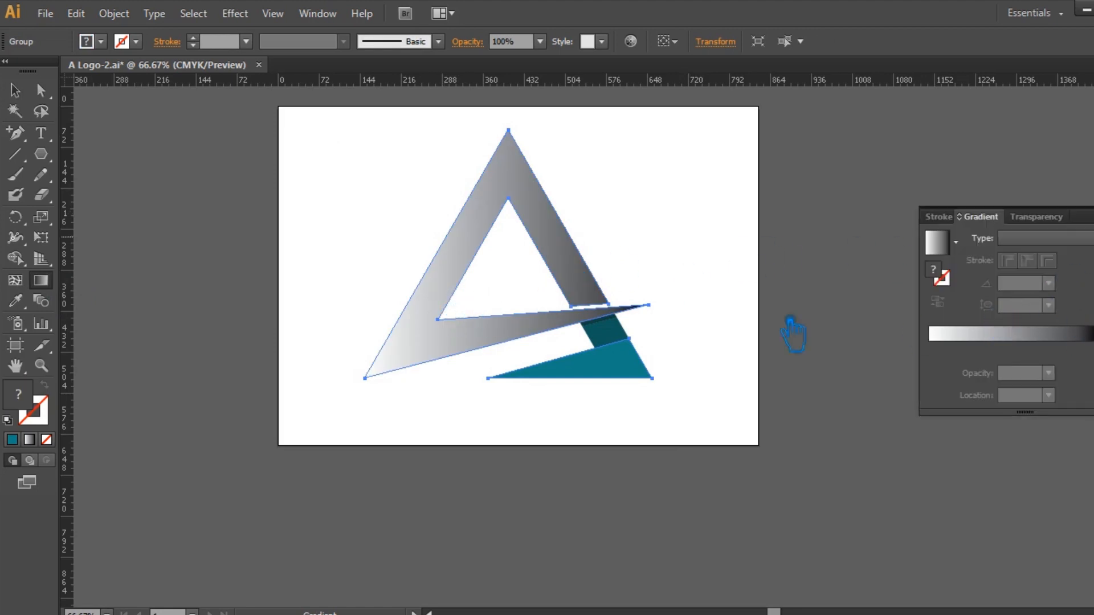
{"action": "left_click", "coordinate": [45, 344]}
{"action": "left_click", "coordinate": [29, 440]}
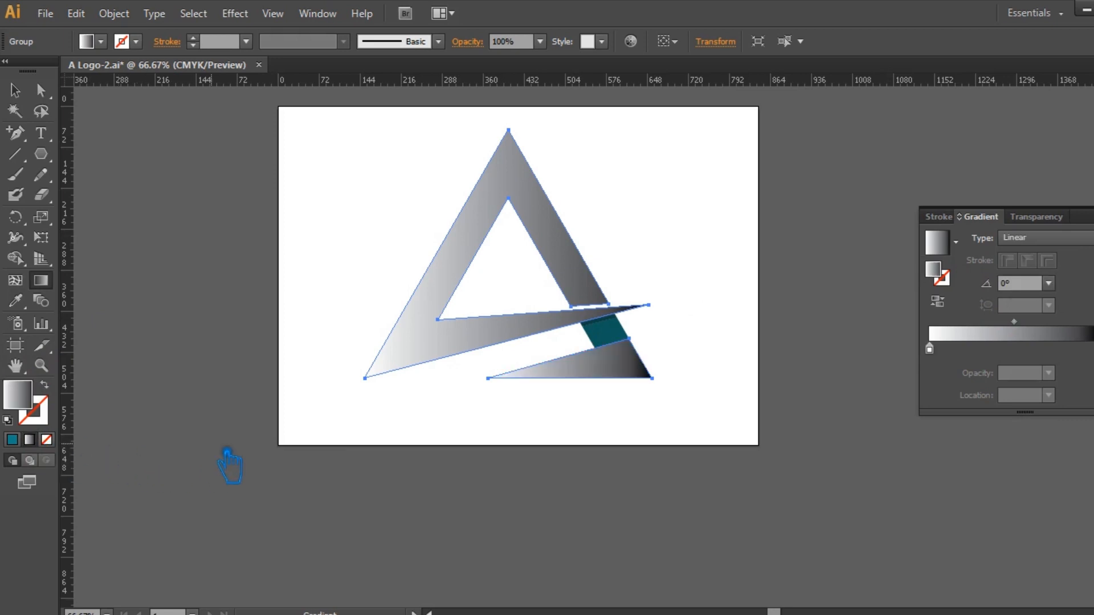
Move the gradient midpoint to about 22.91% and reverse the gradient on the grouped shapes
{"action": "left_click_drag", "start_coordinate": [1043, 336], "coordinate": [983, 337]}
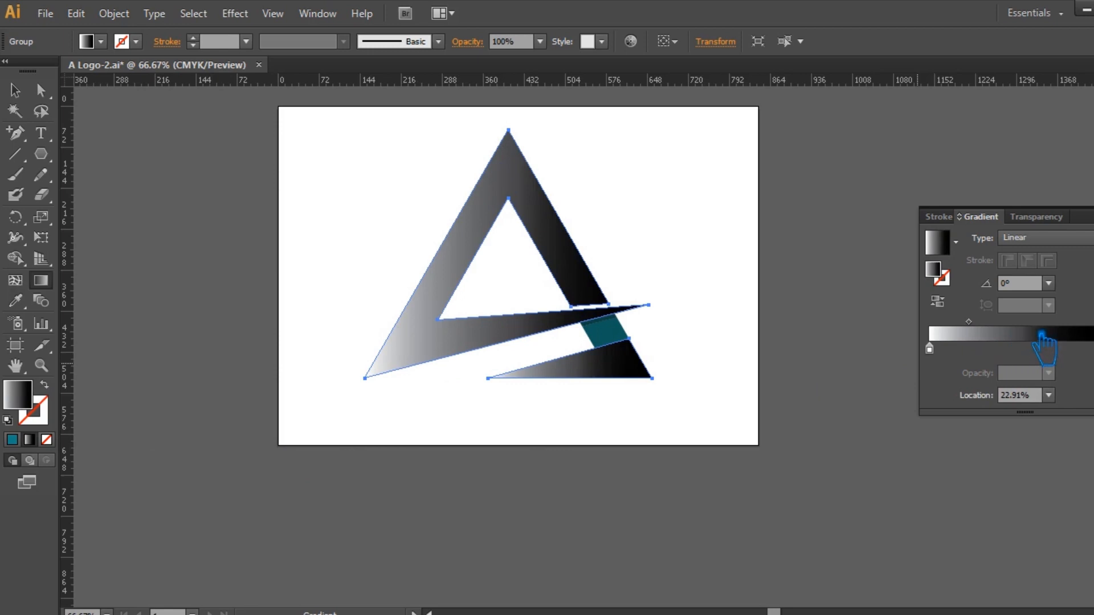
{"action": "left_click", "coordinate": [947, 308]}
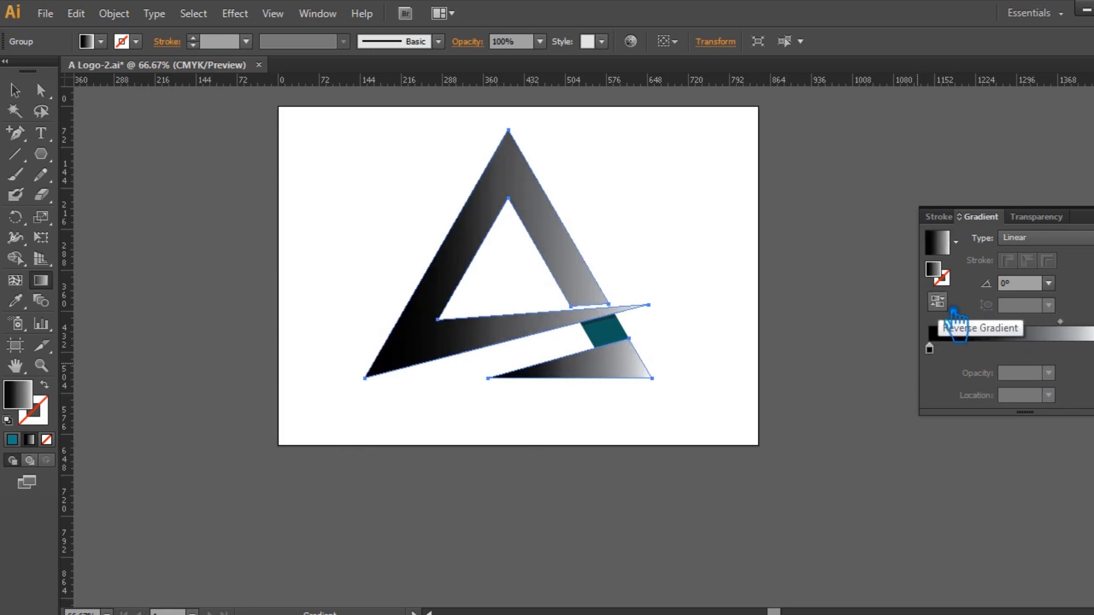
{"action": "left_click", "coordinate": [15, 90]}
{"action": "left_click", "coordinate": [691, 305]}
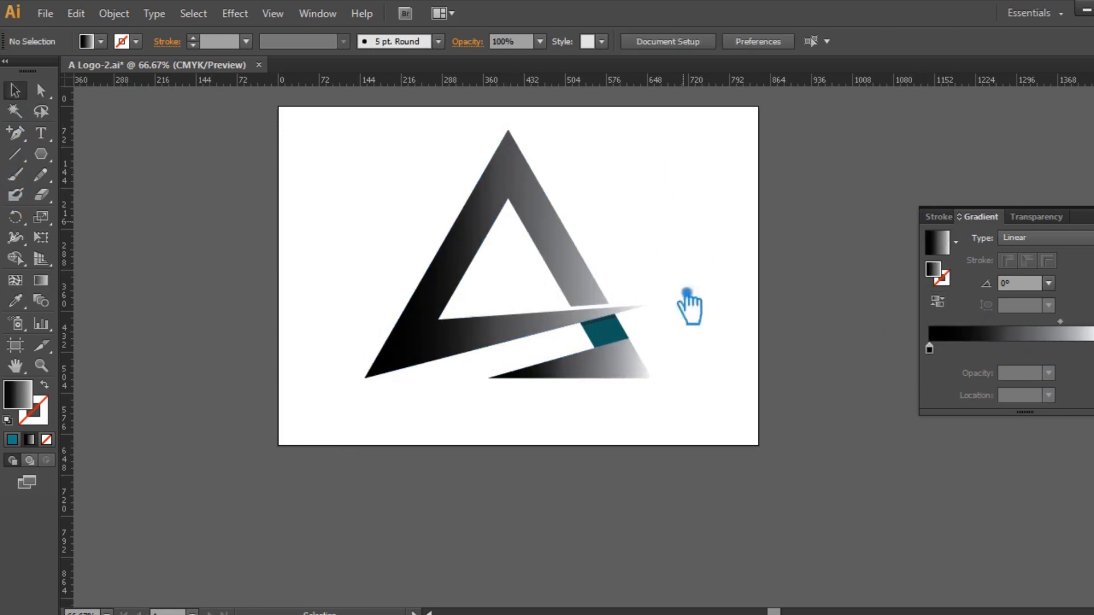
Ungroup the base triangle from the main A shape
{"action": "left_click", "coordinate": [612, 383]}
{"action": "right_click", "coordinate": [605, 378]}
{"action": "left_click", "coordinate": [650, 468]}
{"action": "left_click", "coordinate": [625, 374]}
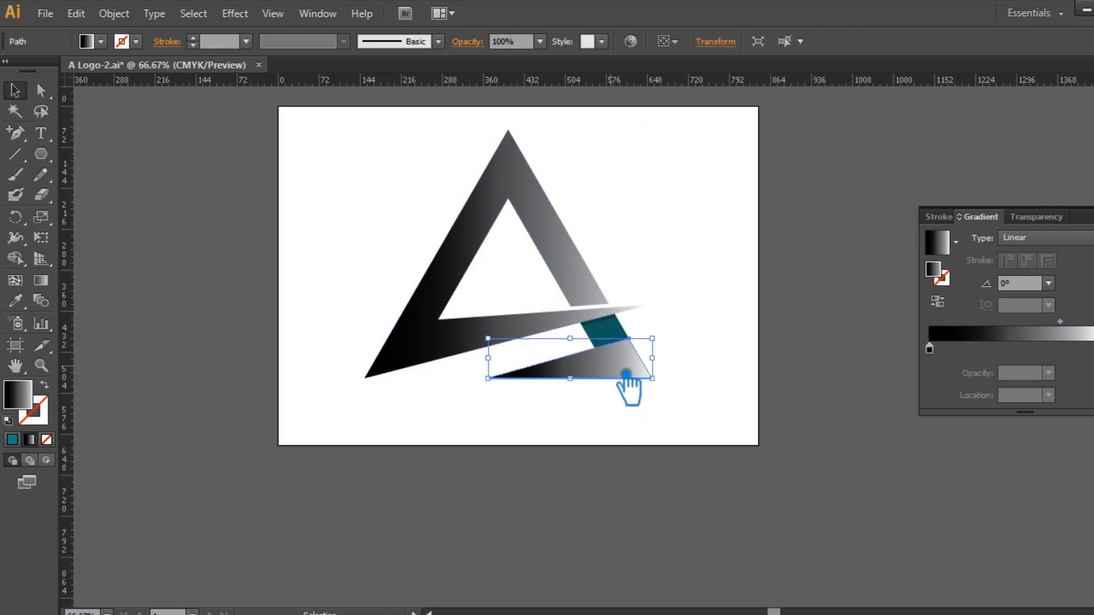
{"action": "left_click", "coordinate": [714, 286]}
Shift the gradient midpoint of the main A shape closer to its white end
{"action": "left_click", "coordinate": [557, 224]}
{"action": "mouse_move", "coordinate": [1086, 331]}
{"action": "left_mouse_down"}
{"action": "mouse_move", "coordinate": [1047, 341]}
{"action": "mouse_move", "coordinate": [1072, 322]}
{"action": "left_mouse_up"}
{"action": "left_click", "coordinate": [930, 349]}
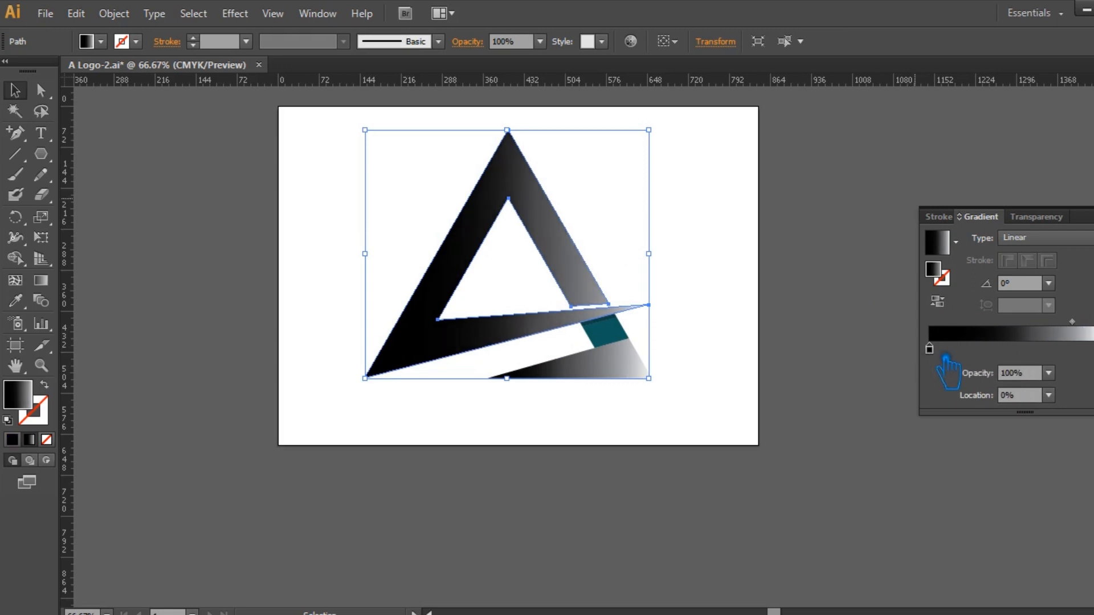
{"action": "left_click", "coordinate": [786, 365]}
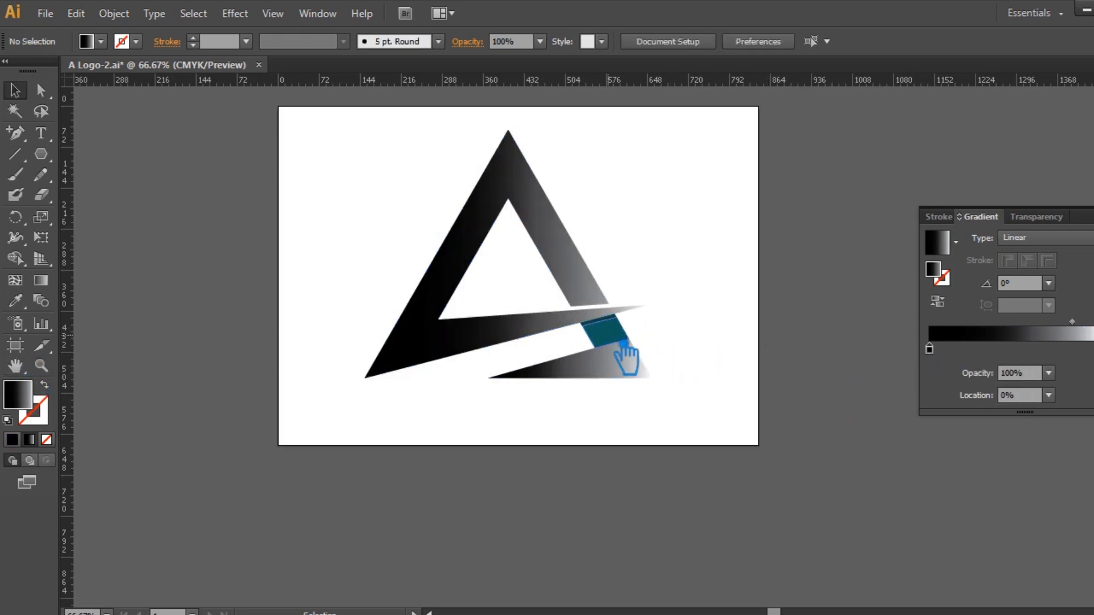
Pick a light tint of the dark leg piece's teal and copy its hex code without applying it to the piece
{"action": "left_click", "coordinate": [619, 342]}
{"action": "double_click", "coordinate": [29, 406]}
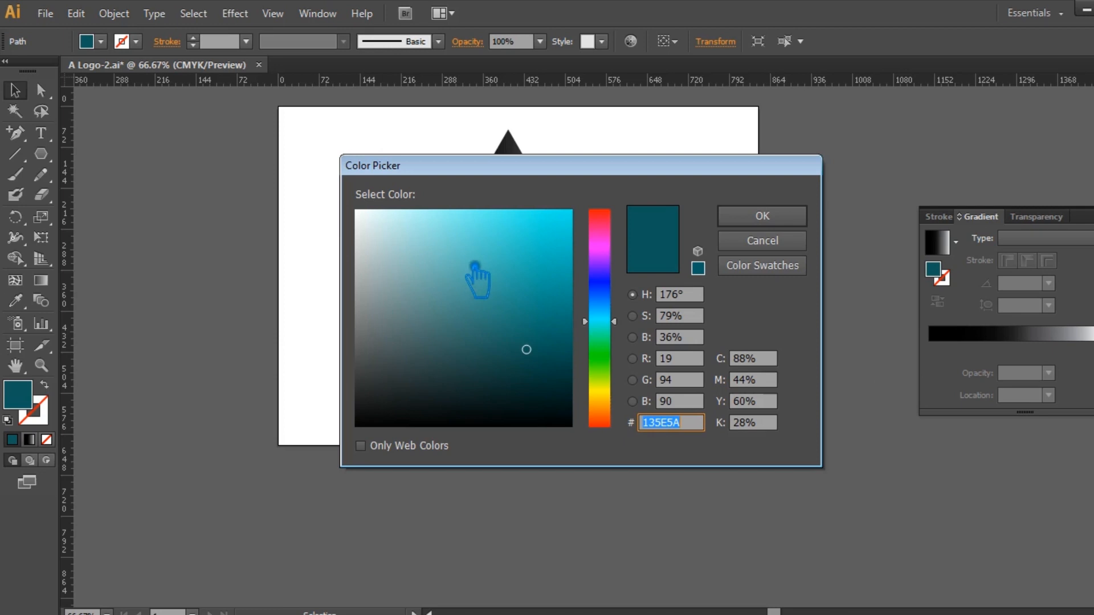
{"action": "left_click_drag", "start_coordinate": [450, 253], "coordinate": [427, 211]}
{"action": "left_click_drag", "start_coordinate": [695, 424], "coordinate": [568, 421]}
{"action": "key", "text": "ctrl+c"}
{"action": "left_click", "coordinate": [788, 238]}
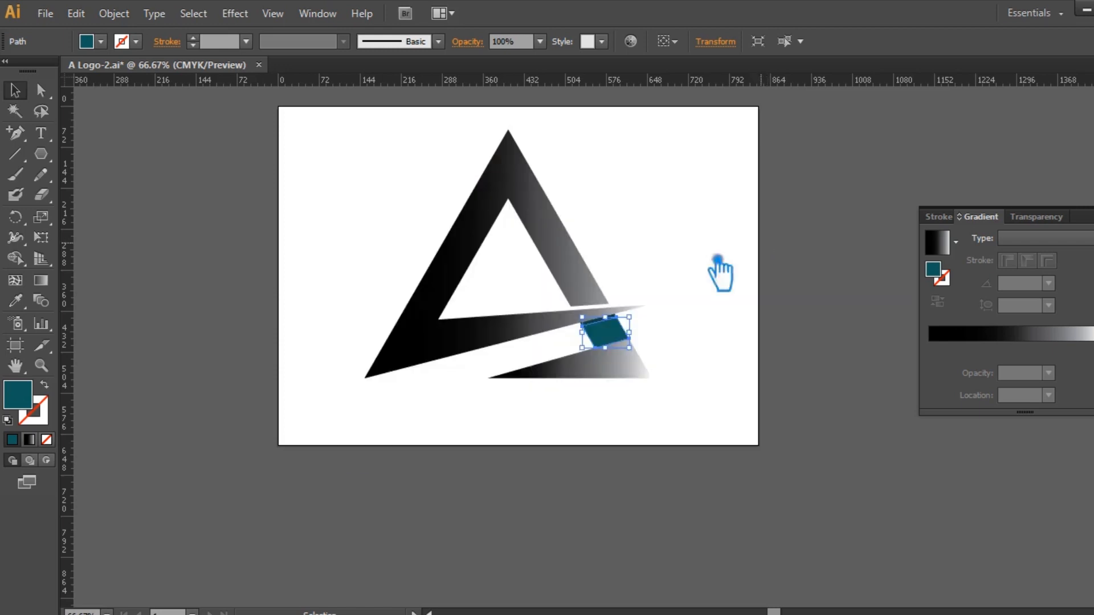
Set the main A shape's light gradient stop to the copied light teal and move the midpoint to about 76.16%
{"action": "left_click", "coordinate": [460, 248]}
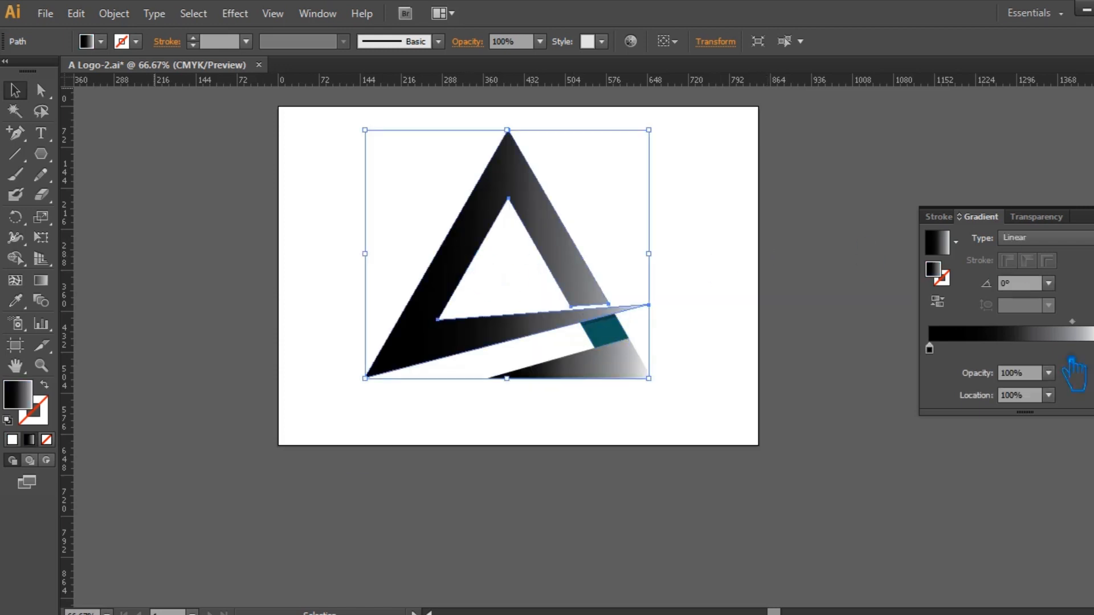
{"action": "double_click", "coordinate": [934, 273]}
{"action": "key", "text": "ctrl+v"}
{"action": "left_click", "coordinate": [780, 221]}
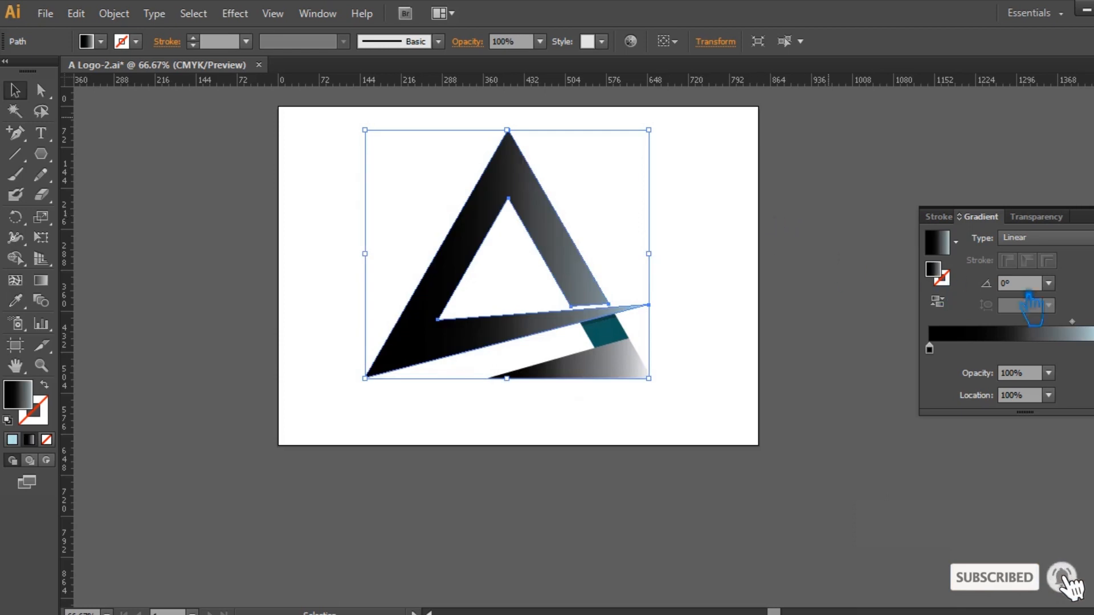
{"action": "left_click", "coordinate": [1077, 331]}
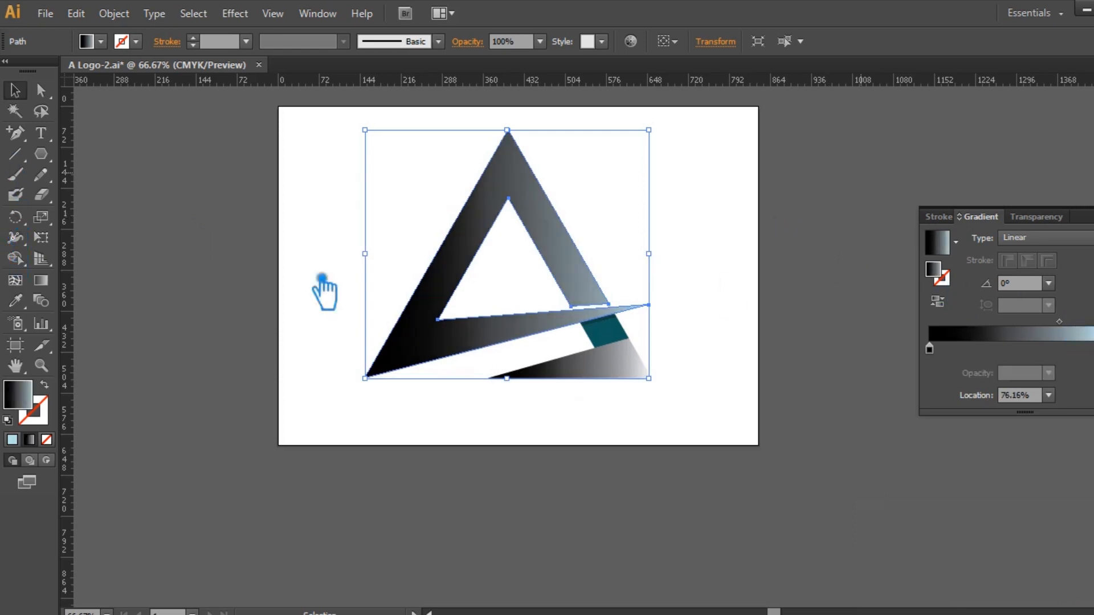
{"action": "left_click", "coordinate": [143, 387]}
Sample the darkest strip under the spike with the Eyedropper and get its hex code, 0E4442
{"action": "left_click", "coordinate": [15, 300]}
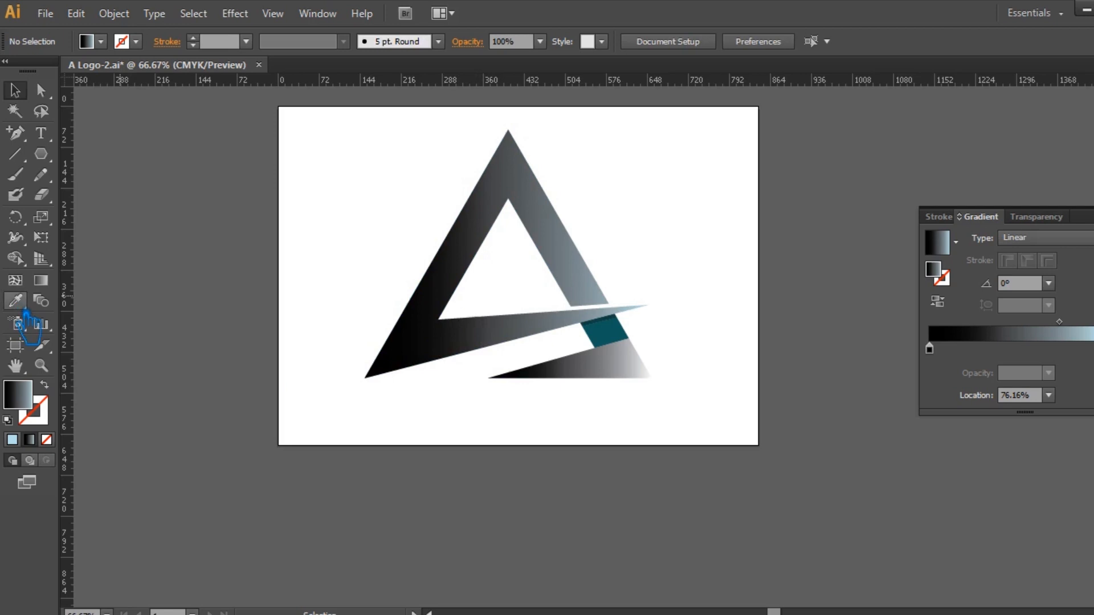
{"action": "left_click", "coordinate": [624, 332]}
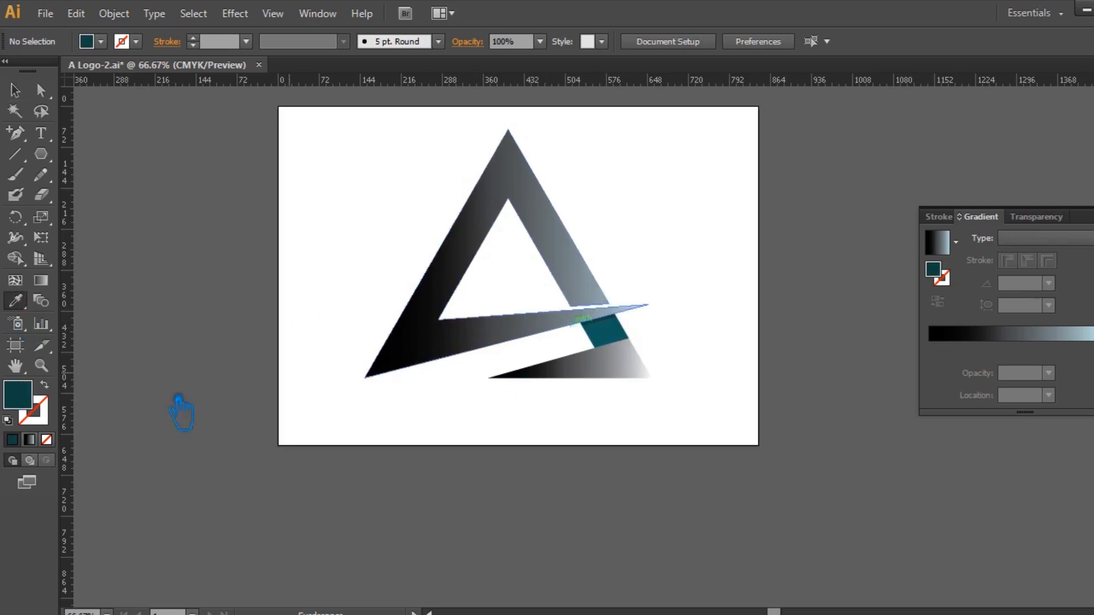
{"action": "double_click", "coordinate": [32, 403]}
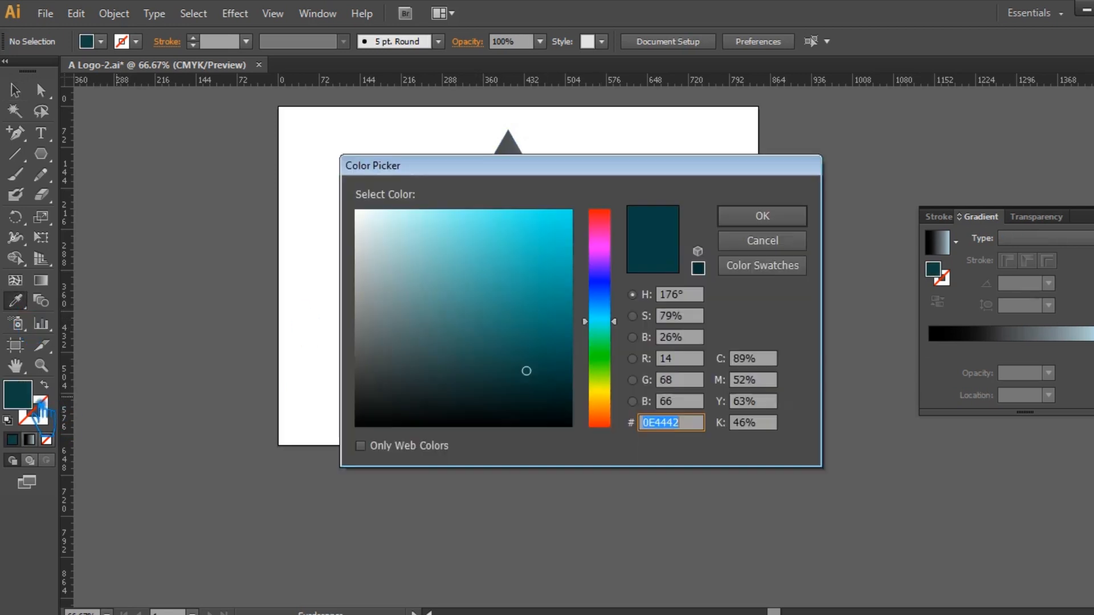
{"action": "left_click", "coordinate": [764, 216]}
Set the black gradient stop of the main A shape to dark teal 0E4442
{"action": "key", "text": "v"}
{"action": "left_click", "coordinate": [547, 217]}
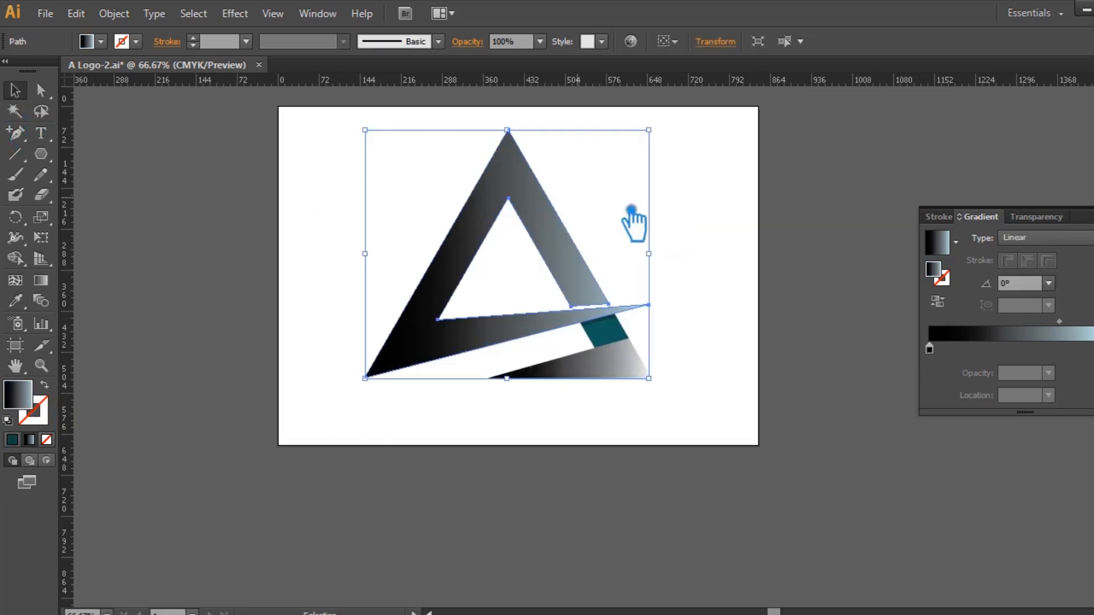
{"action": "left_click", "coordinate": [930, 349]}
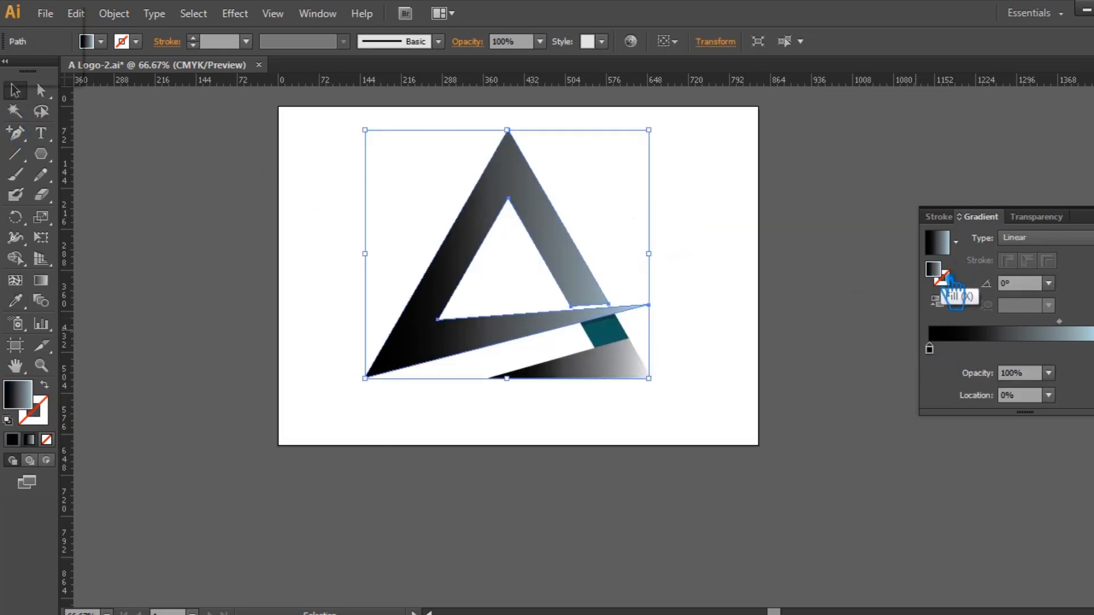
{"action": "double_click", "coordinate": [935, 271]}
{"action": "type", "text": "0E4442"}
{"action": "left_click", "coordinate": [762, 216]}
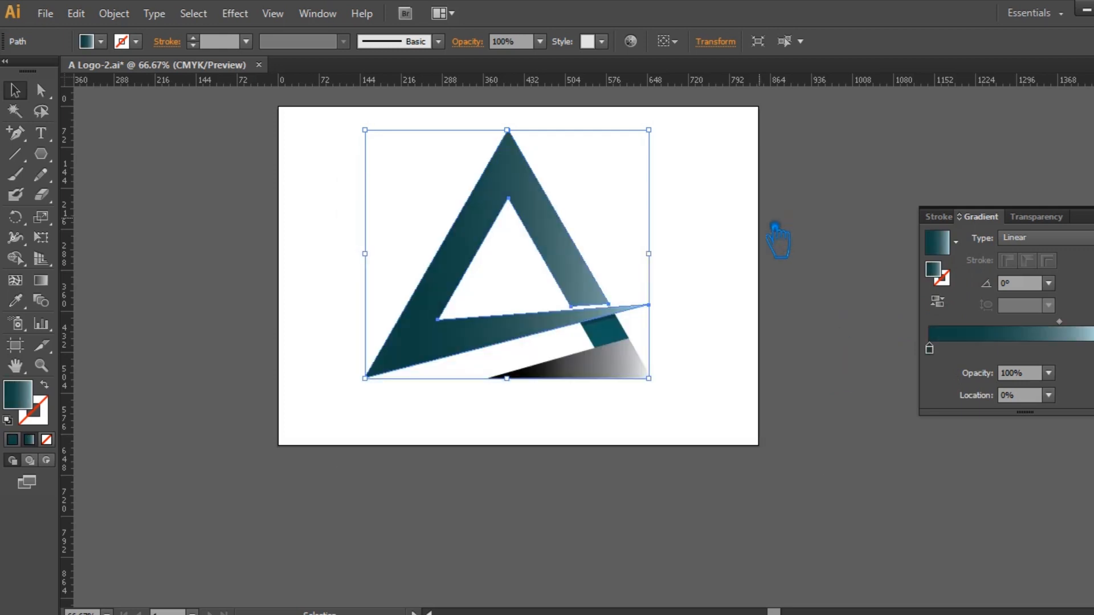
Move the main A shape's dark gradient stop inward and set the gradient midpoint to about 56.71%
{"action": "left_click_drag", "start_coordinate": [1078, 330], "coordinate": [1043, 331]}
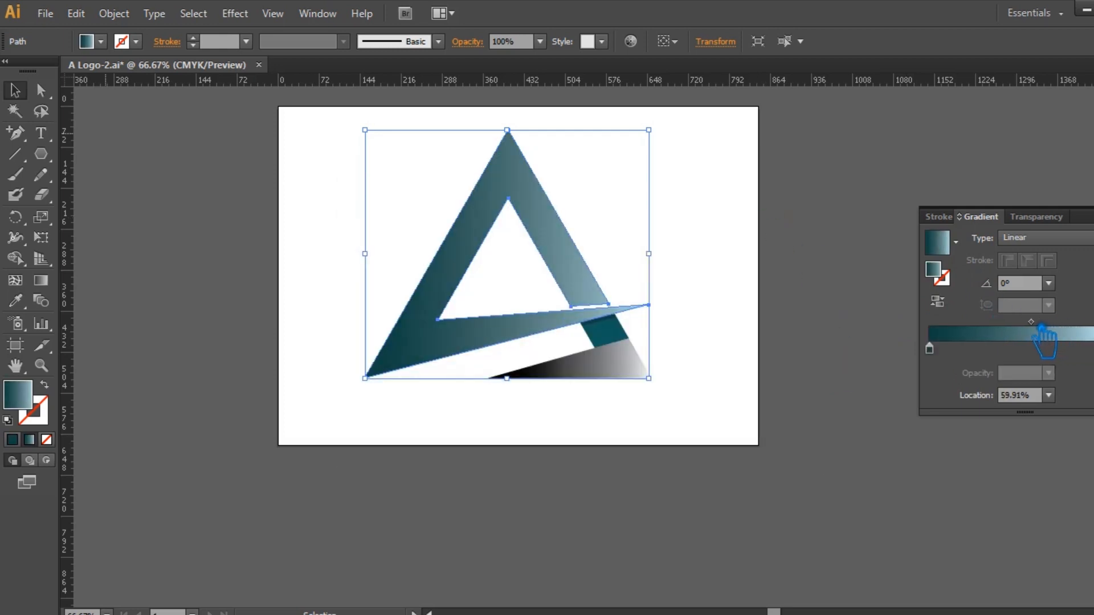
{"action": "left_click_drag", "start_coordinate": [930, 348], "coordinate": [962, 348]}
{"action": "mouse_move", "coordinate": [1045, 322]}
{"action": "left_mouse_down"}
{"action": "mouse_move", "coordinate": [1031, 322]}
{"action": "mouse_move", "coordinate": [1056, 336]}
{"action": "left_mouse_up"}
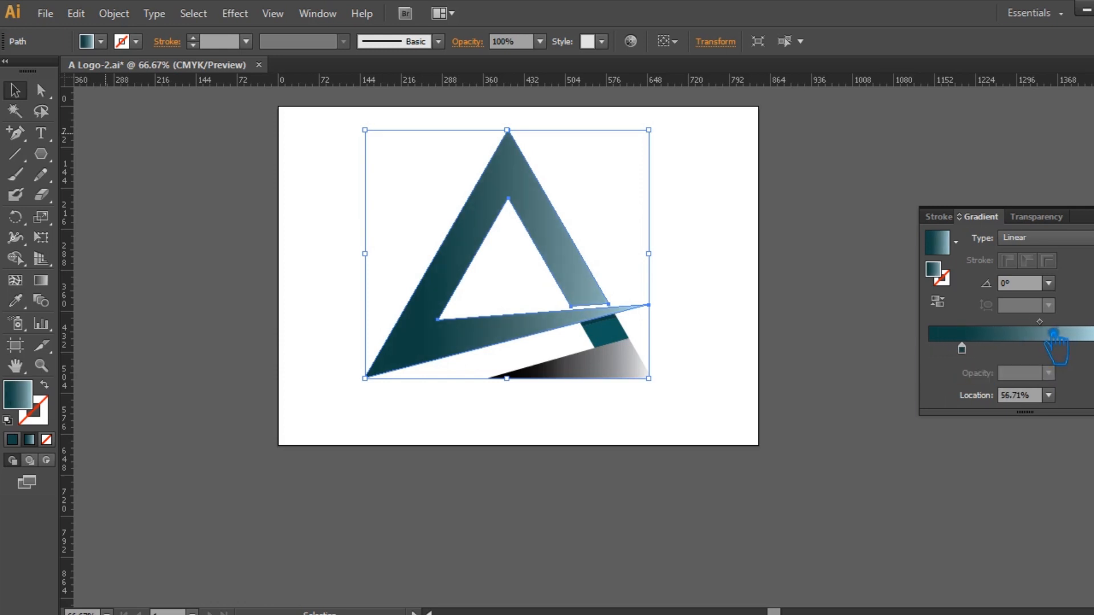
{"action": "left_click", "coordinate": [1007, 204]}
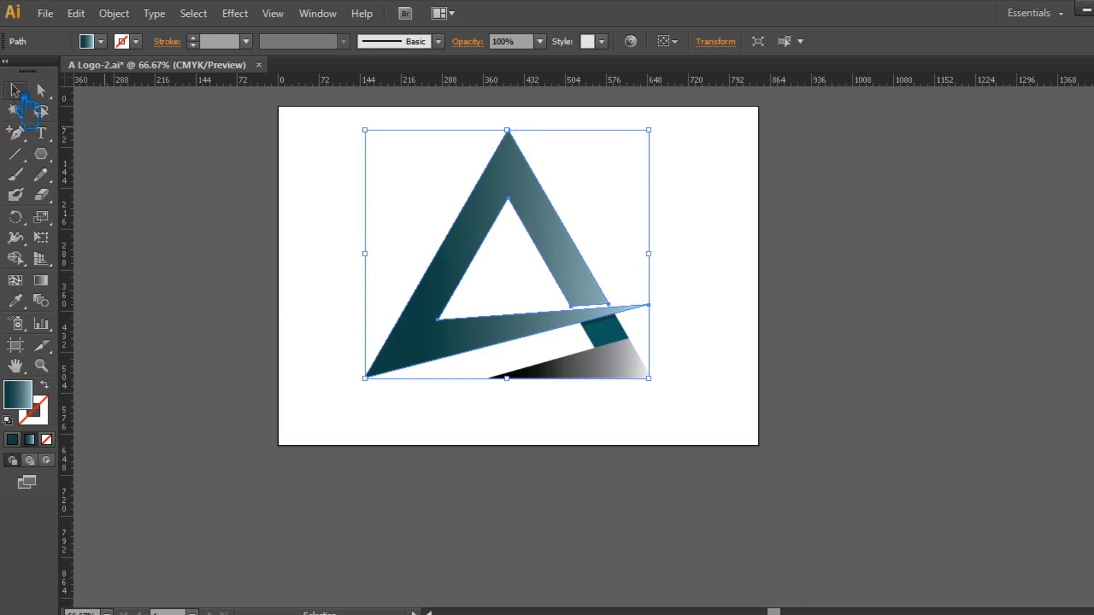
{"action": "left_click", "coordinate": [808, 272]}
{"action": "left_click", "coordinate": [446, 337]}
{"action": "left_click", "coordinate": [501, 450]}
{"action": "left_click", "coordinate": [424, 343]}
{"action": "left_click", "coordinate": [836, 333]}
Pick a darker shade of the dark teal fill in the Color Picker, 0B302D, and copy its hex code without applying it
{"action": "left_click", "coordinate": [15, 301]}
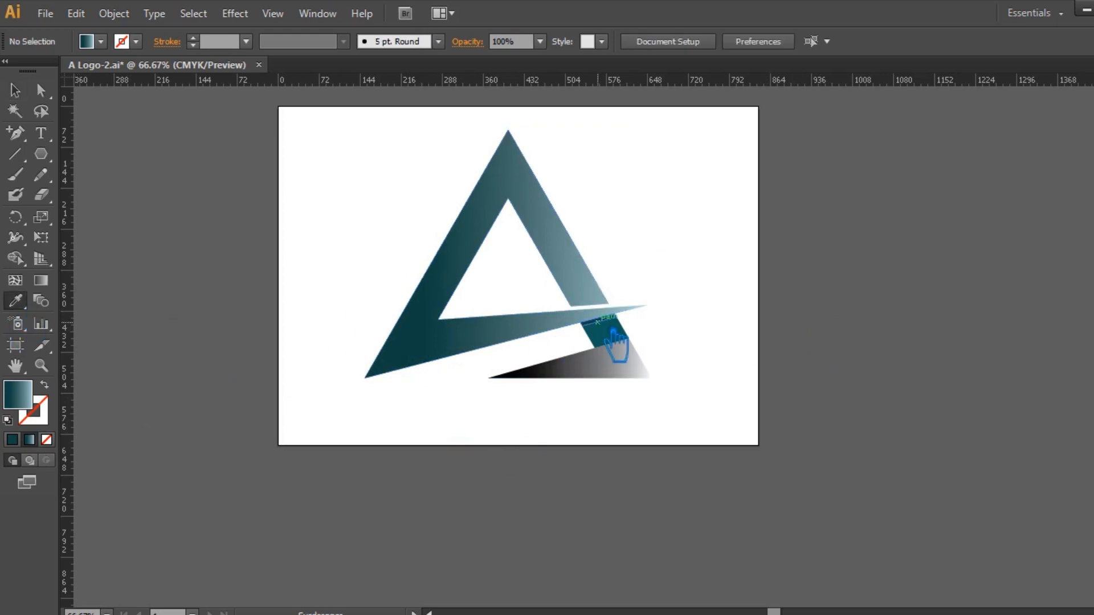
{"action": "left_click", "coordinate": [13, 438]}
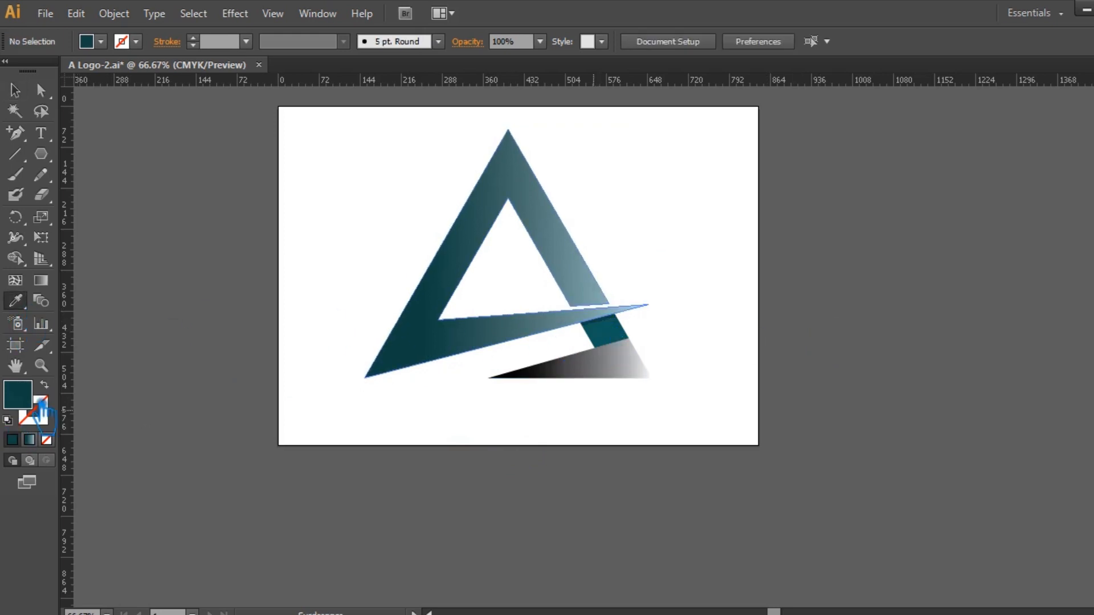
{"action": "double_click", "coordinate": [29, 400]}
{"action": "left_click", "coordinate": [524, 387]}
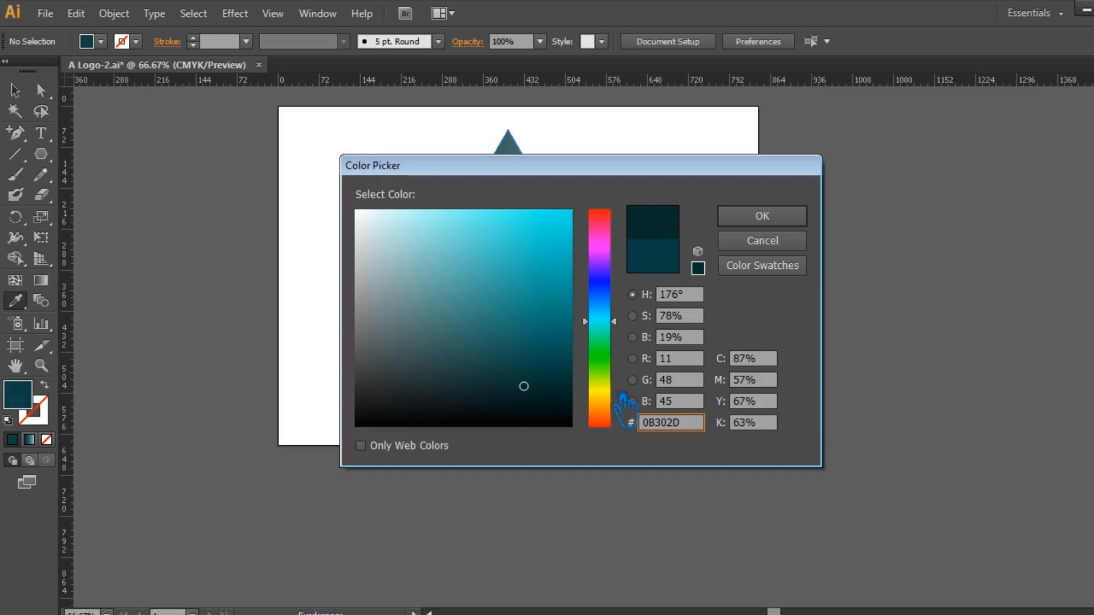
{"action": "double_click", "coordinate": [698, 426]}
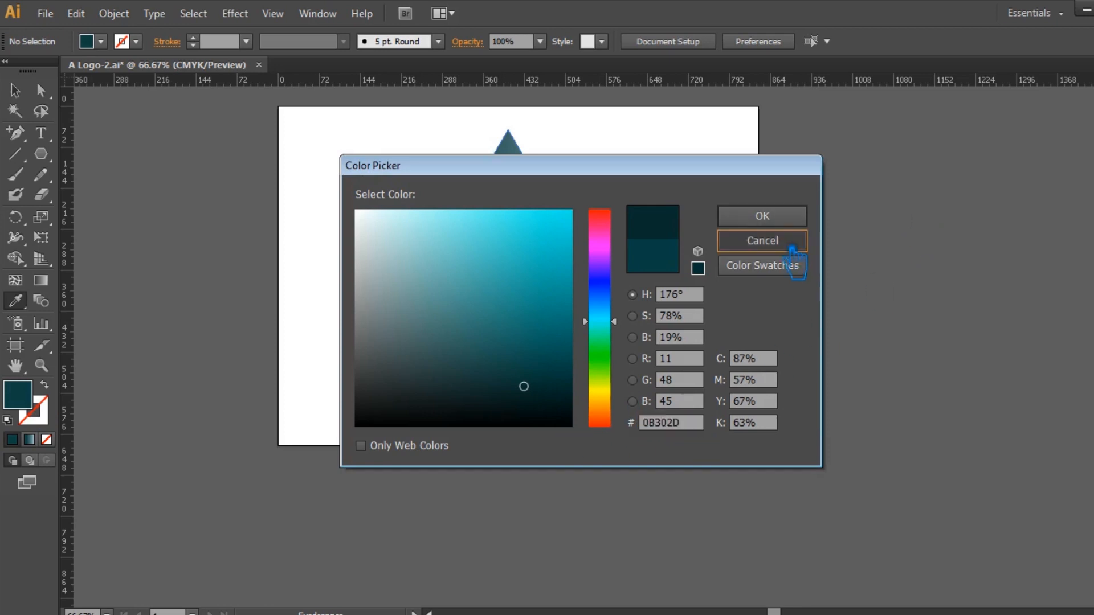
{"action": "left_click", "coordinate": [794, 244]}
Set the dark gradient stop of the main A shape to the copied darker teal 0B302D
{"action": "left_click", "coordinate": [15, 90]}
{"action": "left_click", "coordinate": [575, 254]}
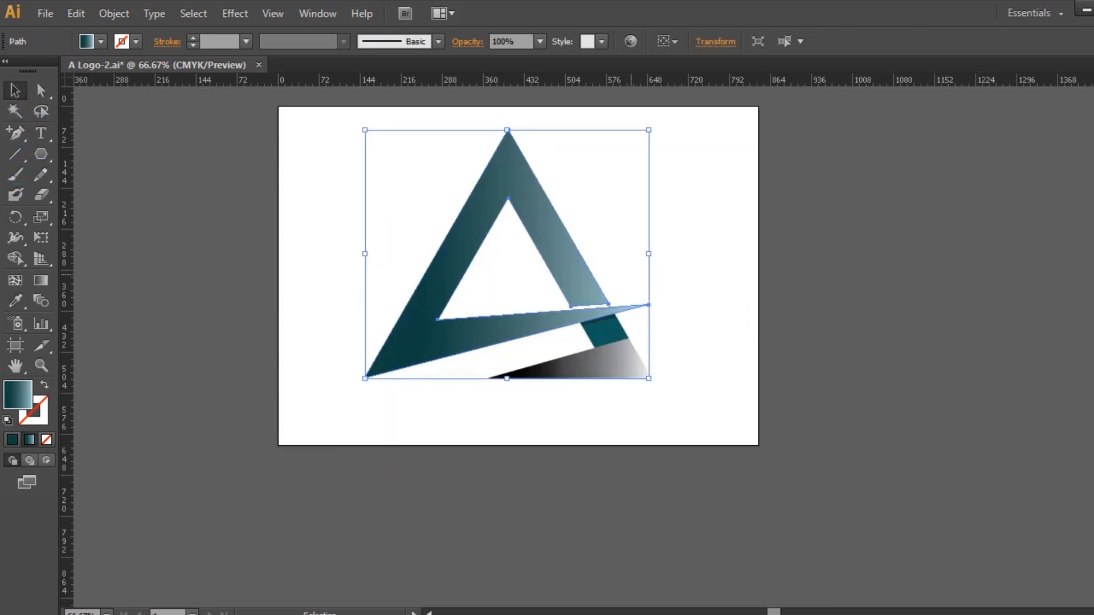
{"action": "key", "text": "ctrl+F9"}
{"action": "left_click", "coordinate": [963, 348]}
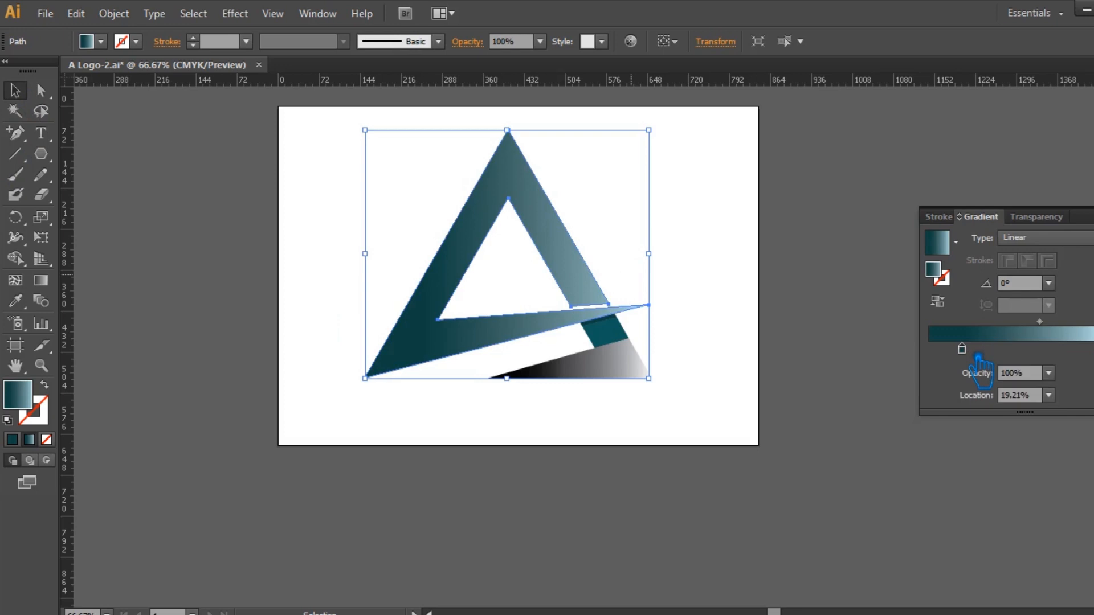
{"action": "double_click", "coordinate": [939, 273]}
{"action": "left_click", "coordinate": [776, 239]}
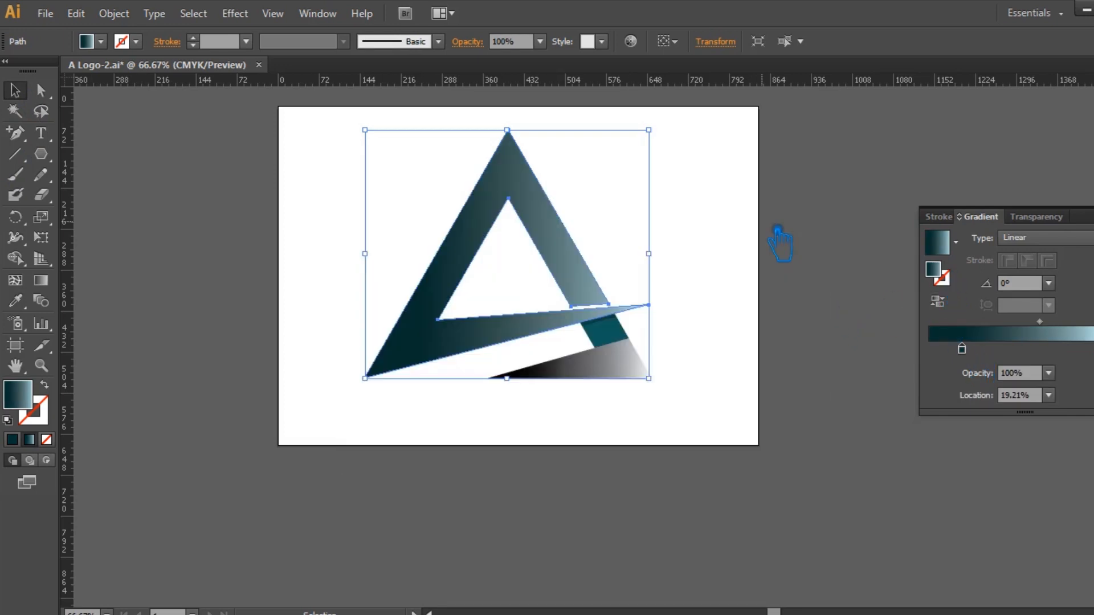
Move the main A shape's dark gradient stop to about 22.17% and its gradient midpoint to about 45.37%
{"action": "left_click_drag", "start_coordinate": [1055, 324], "coordinate": [1029, 326]}
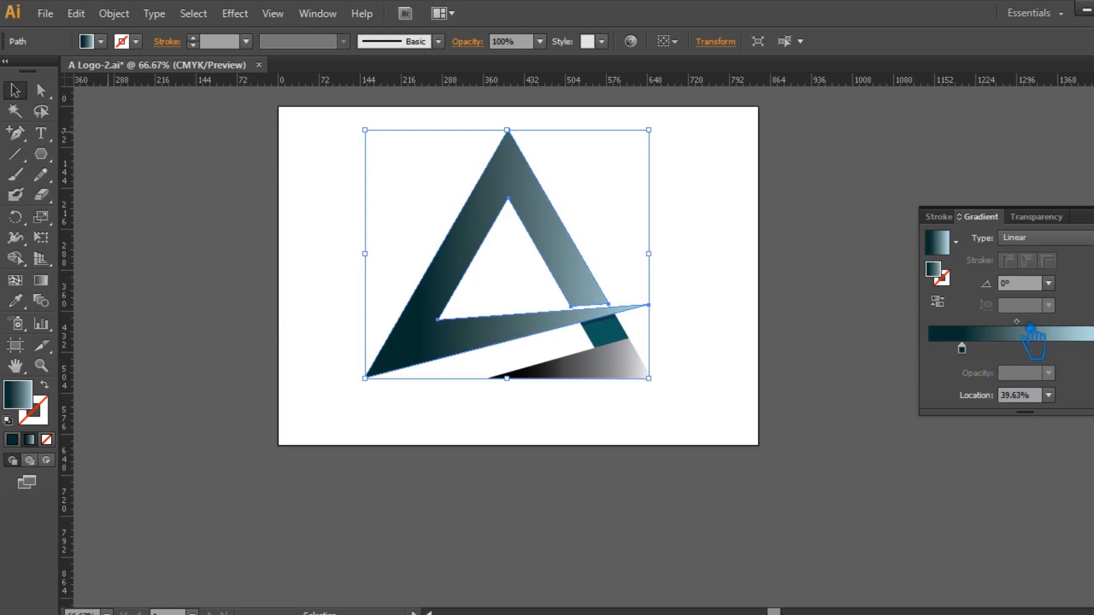
{"action": "left_click_drag", "start_coordinate": [978, 360], "coordinate": [983, 355]}
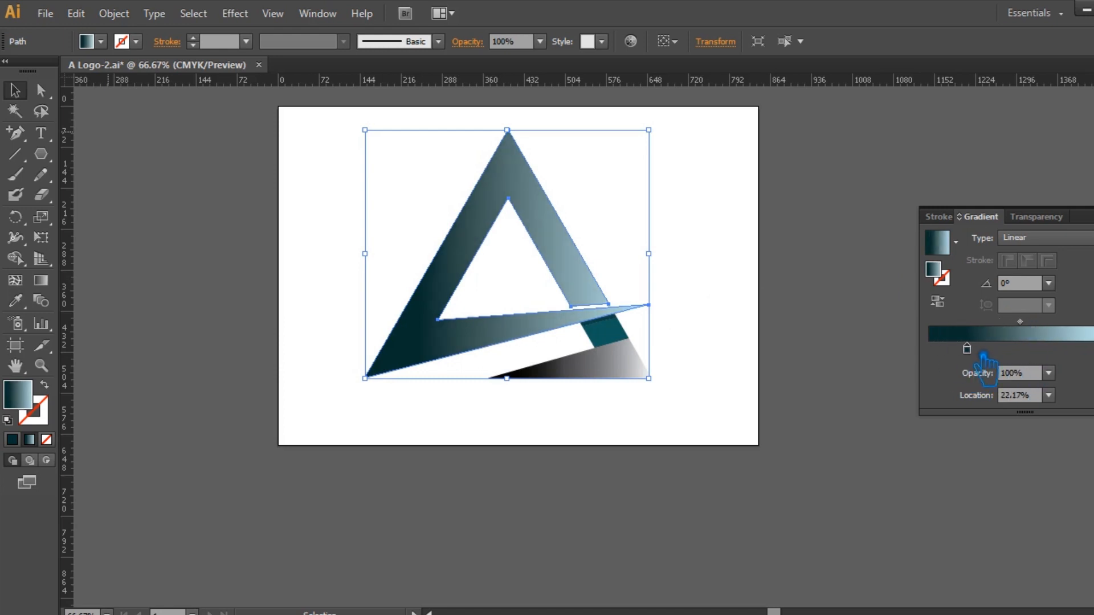
{"action": "left_click_drag", "start_coordinate": [1020, 322], "coordinate": [1034, 322]}
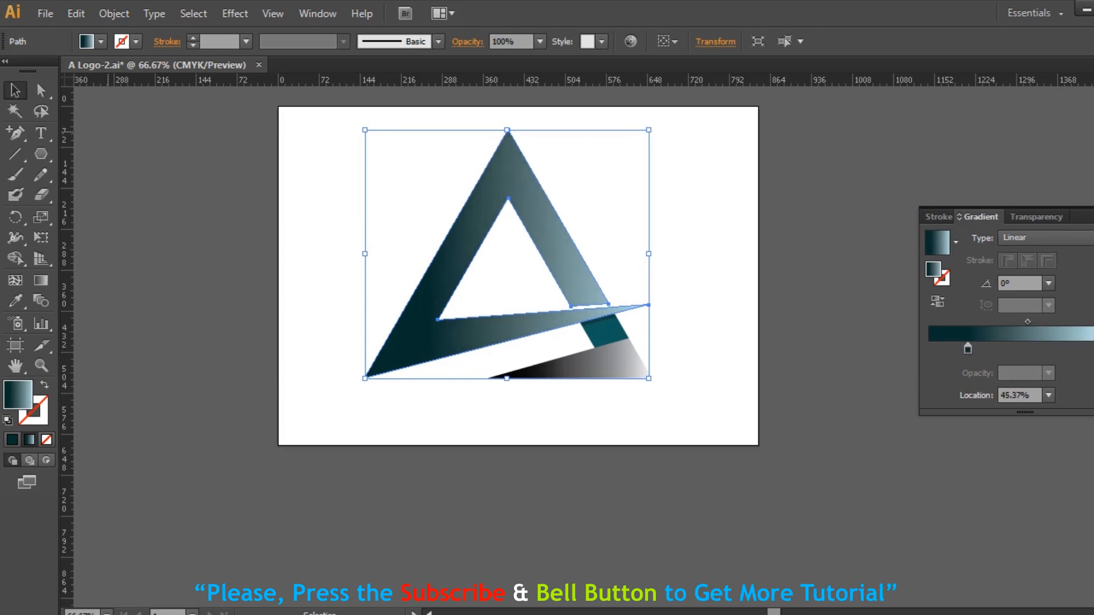
{"action": "key", "text": "ctrl+F9"}
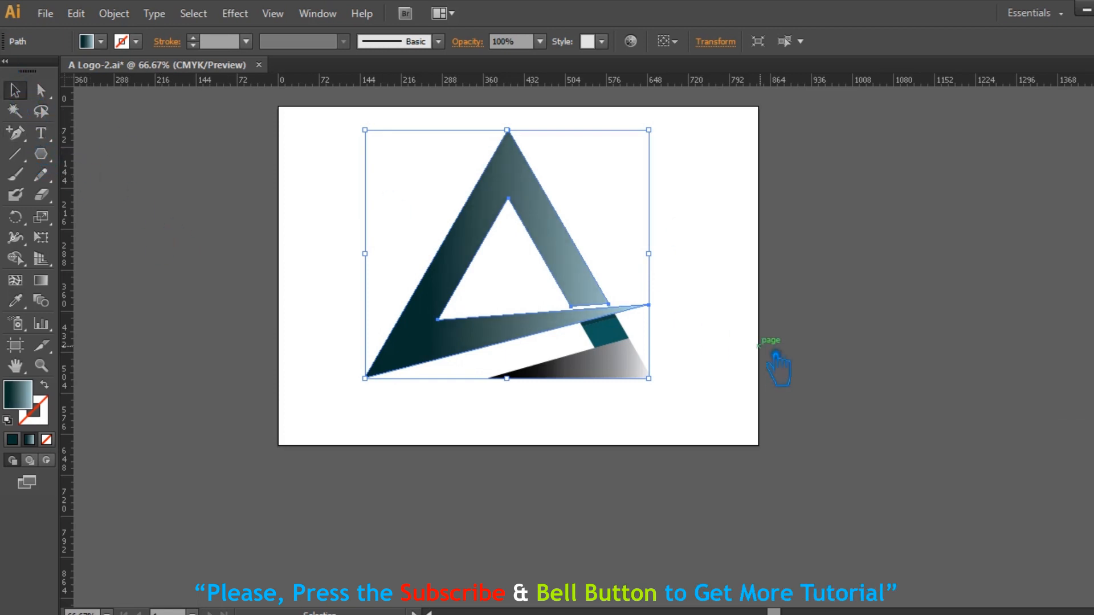
Copy the main A shape's gradient onto the lower right triangle with the Eyedropper and reverse its direction
{"action": "left_click", "coordinate": [619, 368]}
{"action": "left_click", "coordinate": [15, 300]}
{"action": "left_click", "coordinate": [434, 341]}
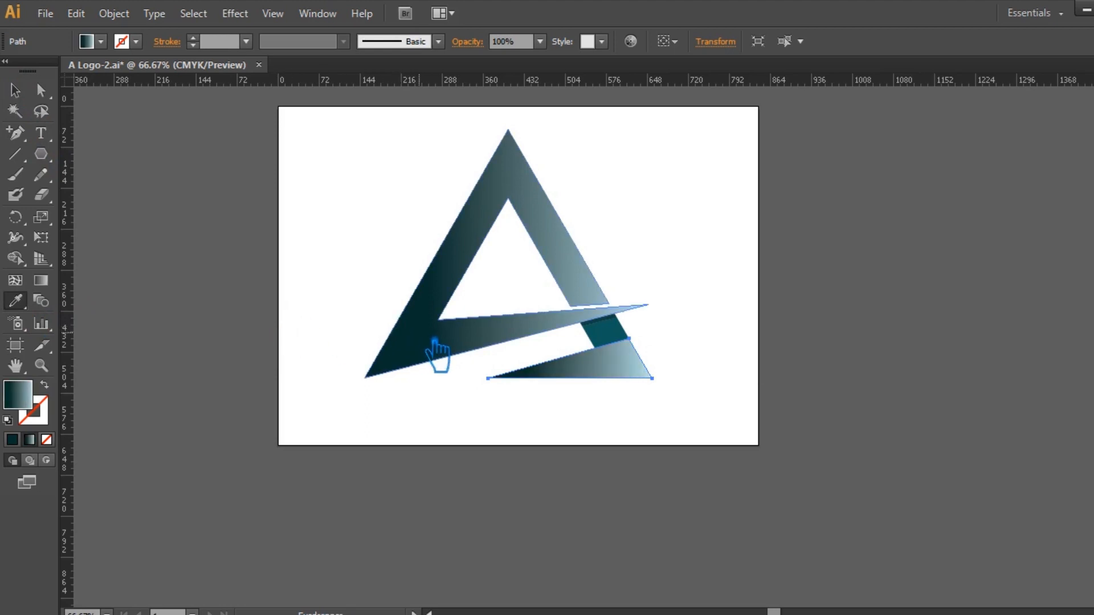
{"action": "key", "text": "ctrl+F9"}
{"action": "left_click", "coordinate": [948, 304]}
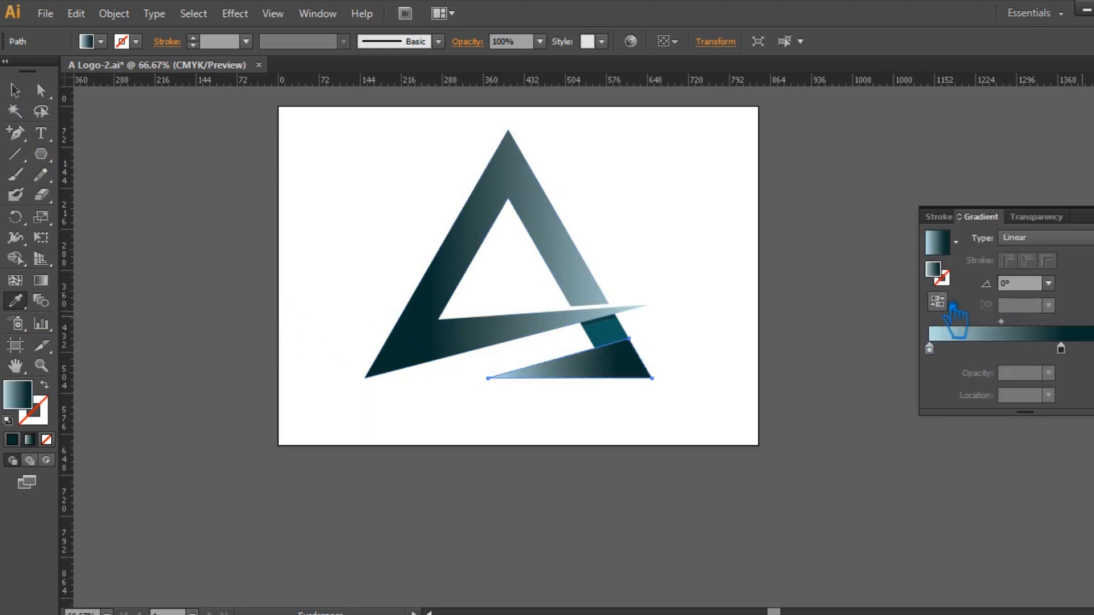
Set the lower triangle's dark gradient stop to 100%, its light stop to about 10.34% and the midpoint to about 50.83%
{"action": "left_click_drag", "start_coordinate": [1061, 348], "coordinate": [1093, 348]}
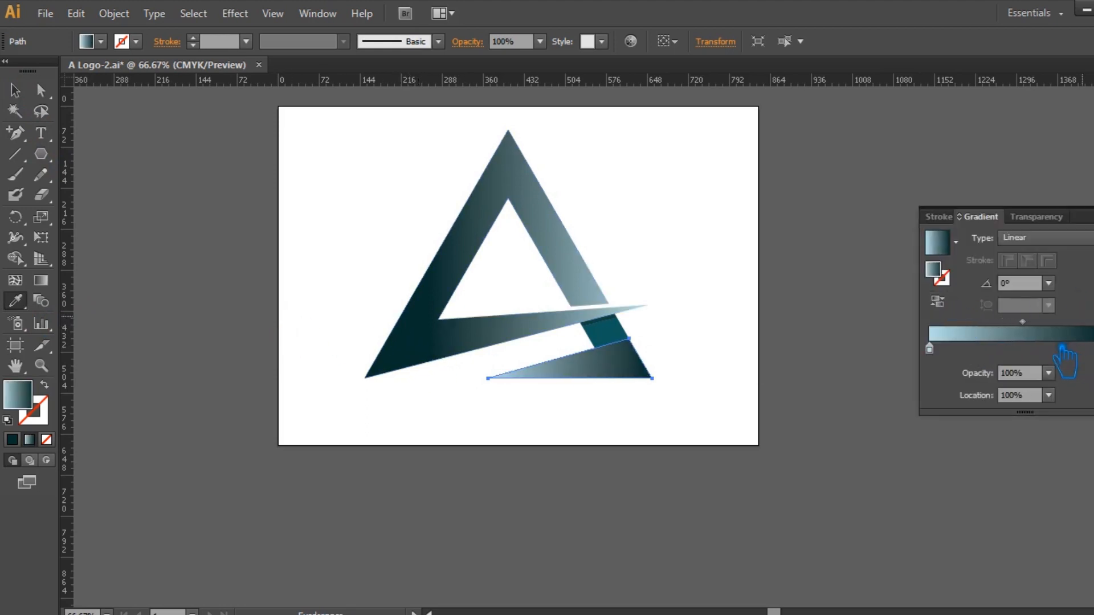
{"action": "mouse_move", "coordinate": [1039, 327]}
{"action": "left_mouse_down"}
{"action": "mouse_move", "coordinate": [1001, 327]}
{"action": "mouse_move", "coordinate": [1022, 327]}
{"action": "left_mouse_up"}
{"action": "left_click_drag", "start_coordinate": [929, 349], "coordinate": [948, 348]}
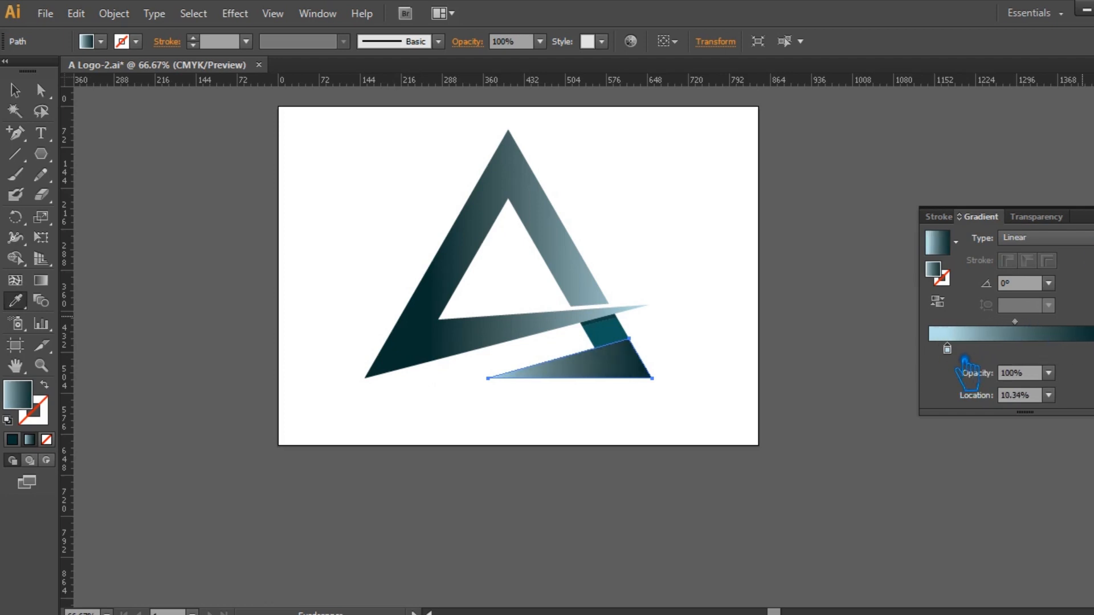
{"action": "left_click_drag", "start_coordinate": [1032, 329], "coordinate": [1041, 330]}
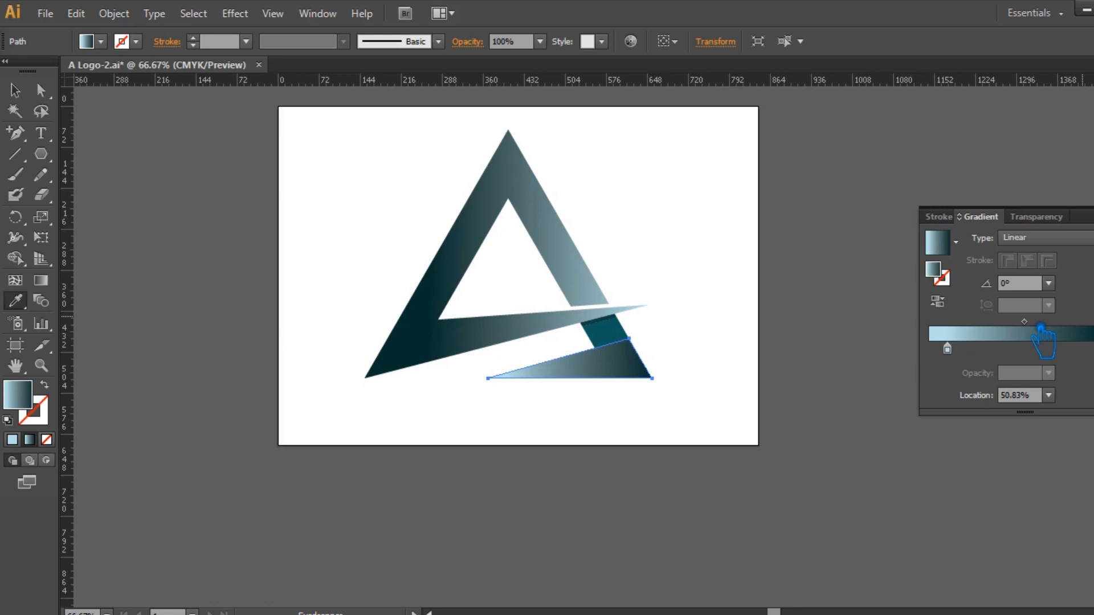
{"action": "key", "text": "v"}
{"action": "left_click", "coordinate": [741, 284]}
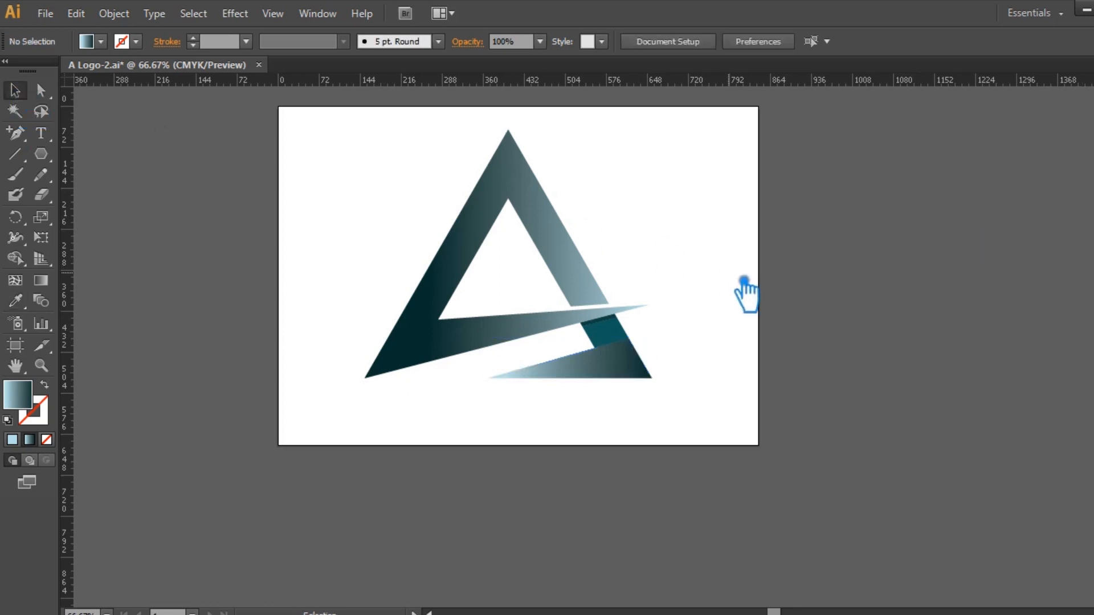
Copy the main A shape's gradient onto the thin shadow strip under the spike and shift its midpoint toward the light end
{"action": "key", "text": "ctrl+plus"}
{"action": "key", "text": "ctrl+plus"}
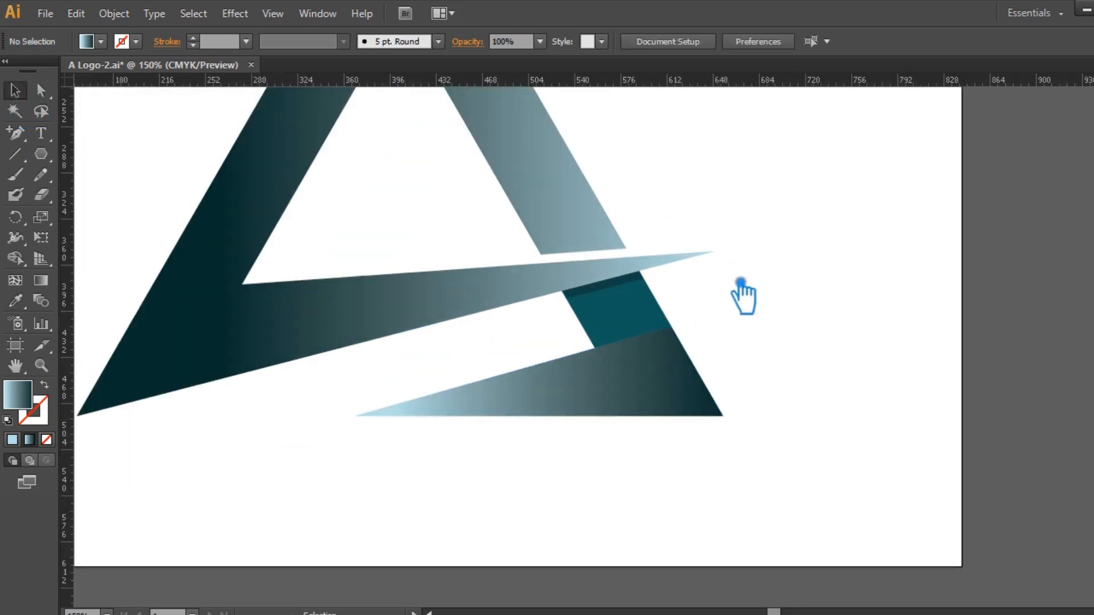
{"action": "left_click", "coordinate": [630, 302]}
{"action": "left_click", "coordinate": [207, 342]}
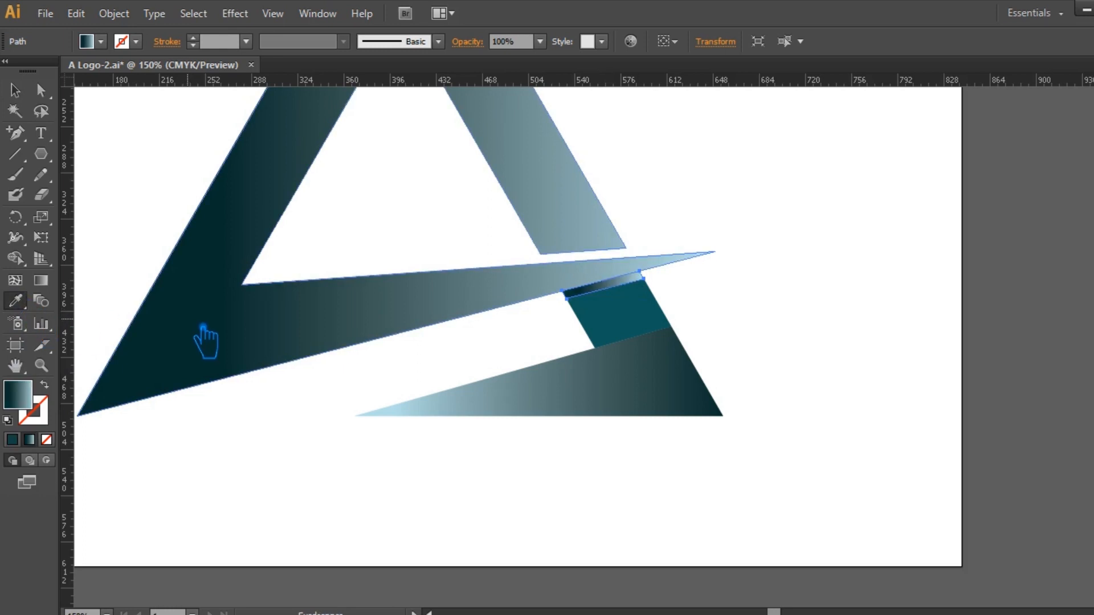
{"action": "key", "text": "ctrl+F9"}
{"action": "left_click_drag", "start_coordinate": [1031, 322], "coordinate": [1062, 322]}
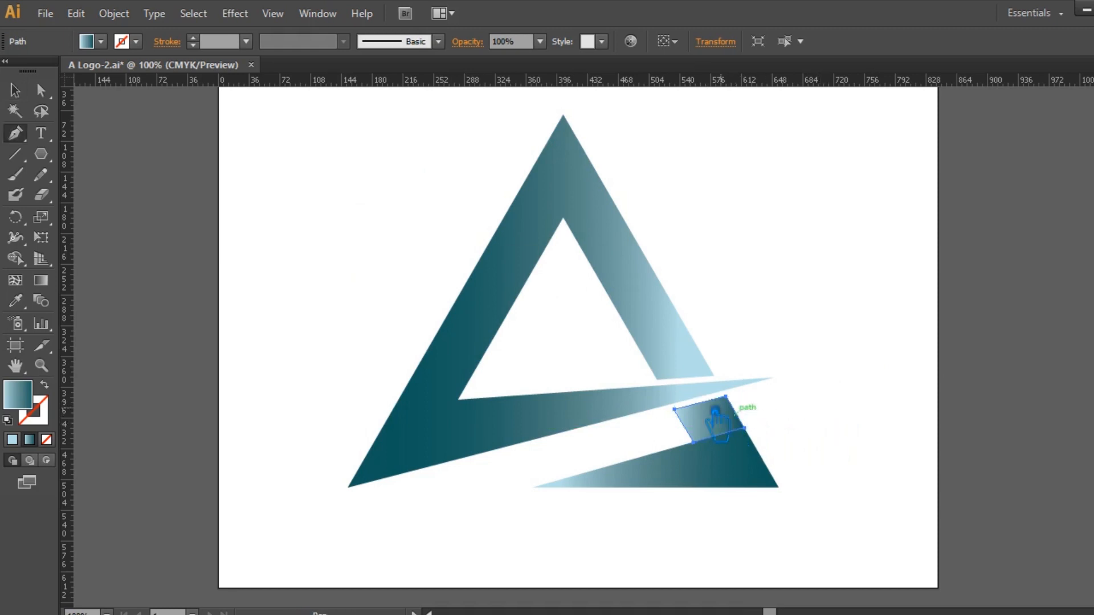
Try deleting the parallelogram piece and the tiny leftover path beneath the spike, and undo the deletion
{"action": "left_click", "coordinate": [870, 280]}
{"action": "left_click", "coordinate": [731, 422]}
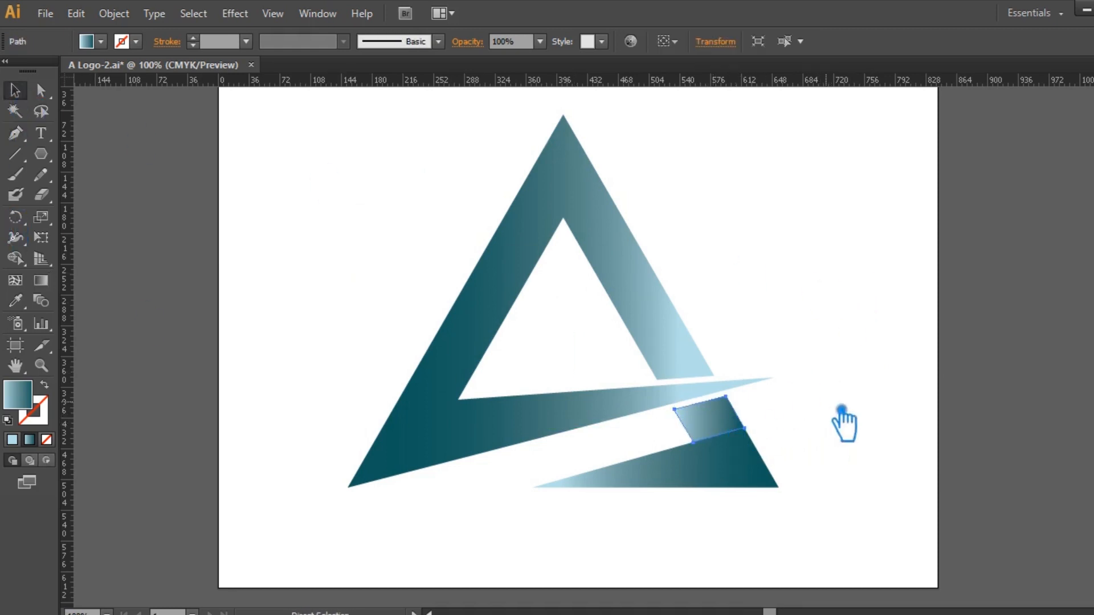
{"action": "key", "text": "Delete"}
{"action": "left_click", "coordinate": [725, 397]}
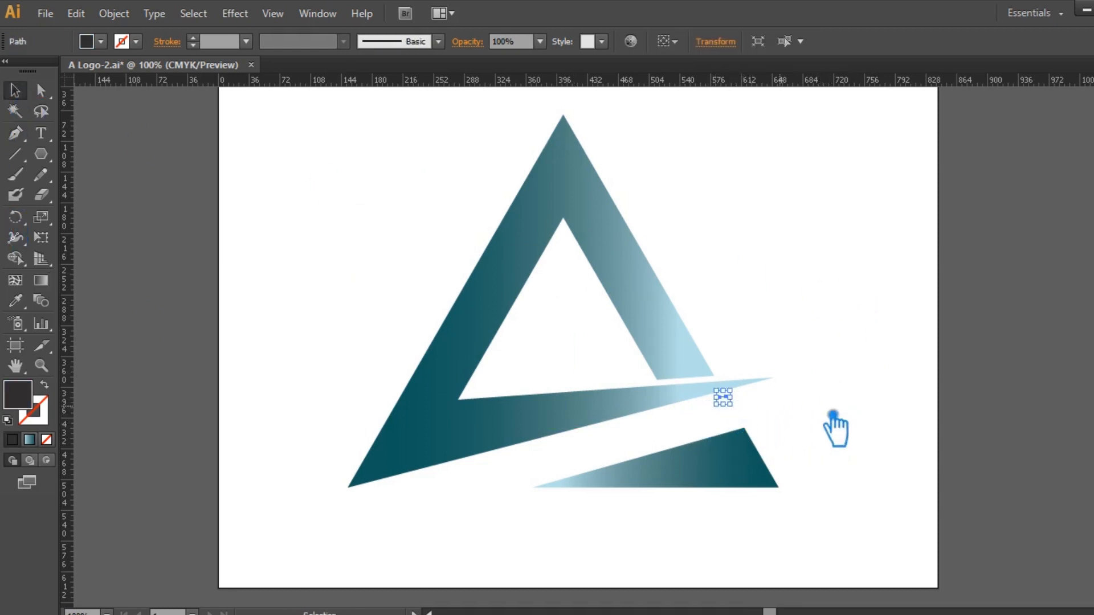
{"action": "key", "text": "Delete"}
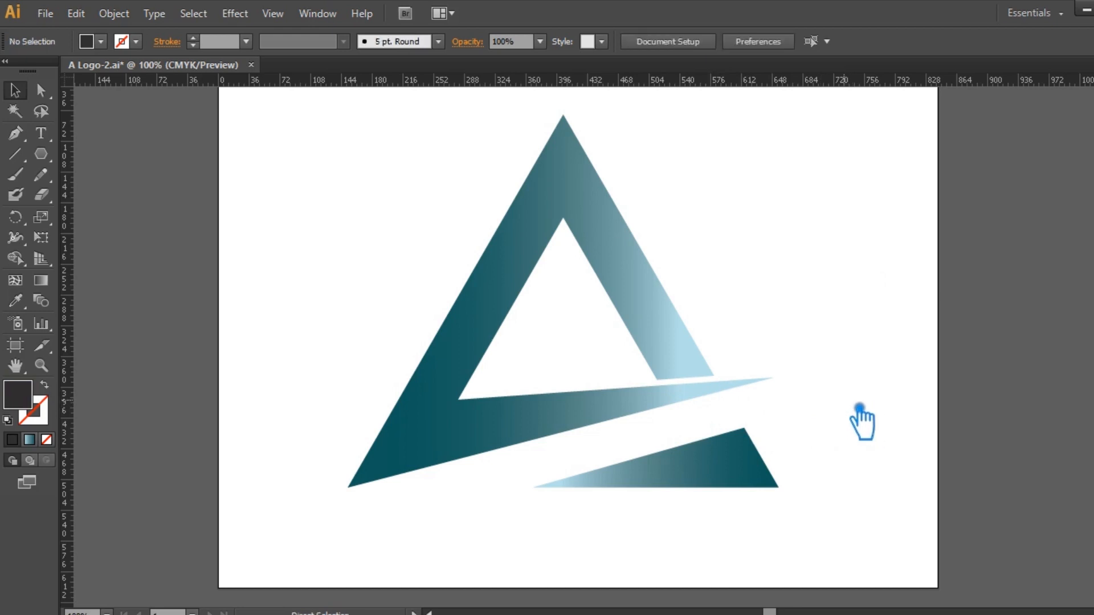
{"action": "key", "text": "ctrl+z"}
{"action": "left_click", "coordinate": [905, 414]}
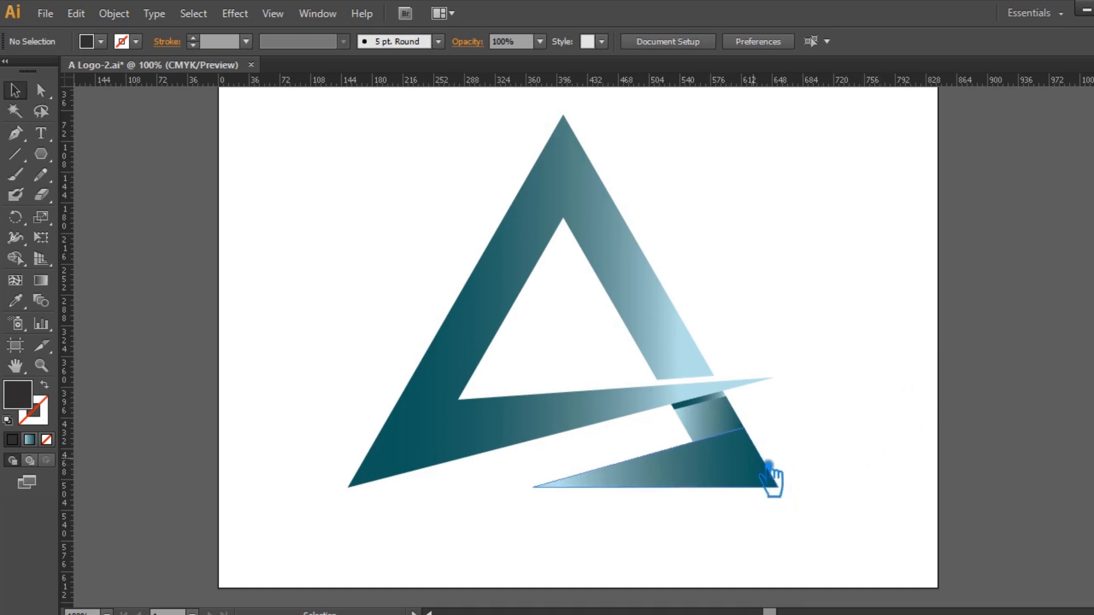
Check the outlines of all logo pieces and view the whole logo without a selection
{"action": "left_click_drag", "start_coordinate": [803, 513], "coordinate": [274, 152]}
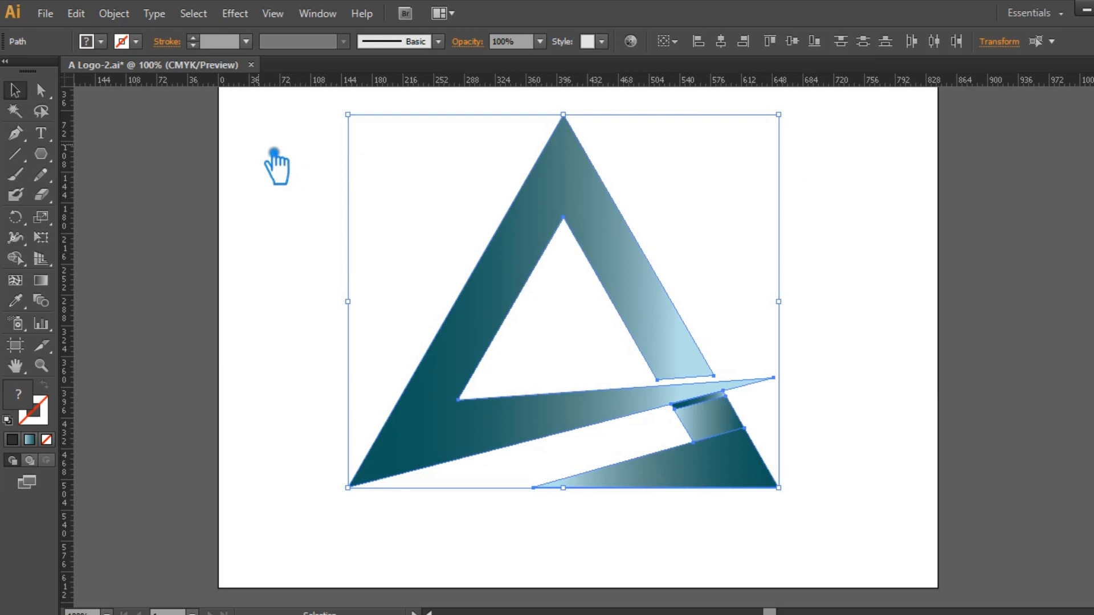
{"action": "left_click", "coordinate": [838, 220]}
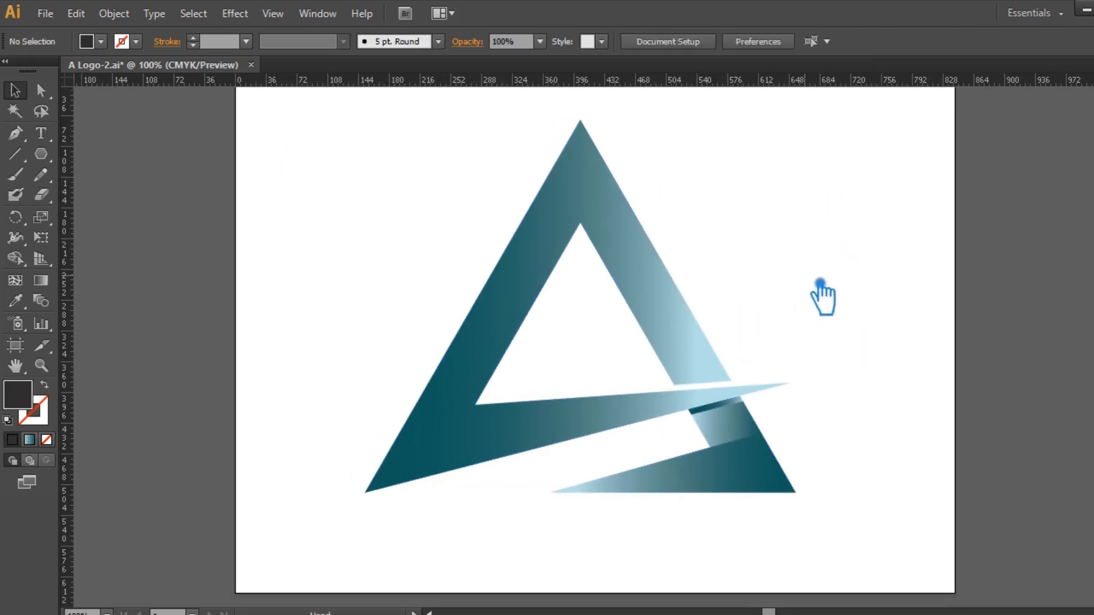
{"action": "left_click", "coordinate": [677, 342]}
{"action": "left_click_drag", "start_coordinate": [814, 501], "coordinate": [758, 451]}
{"action": "left_click", "coordinate": [821, 373]}
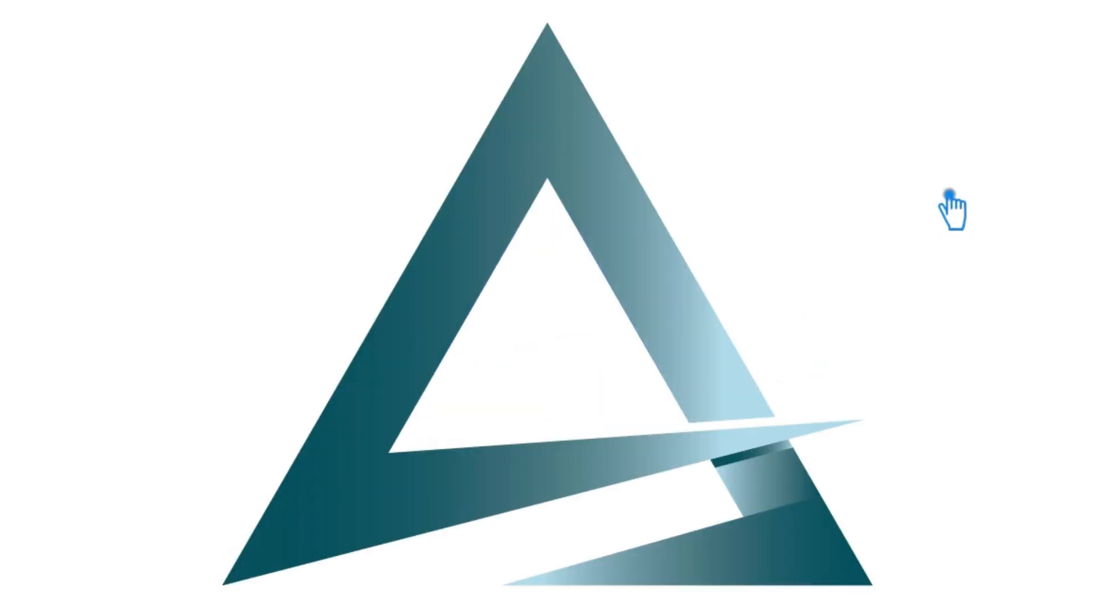